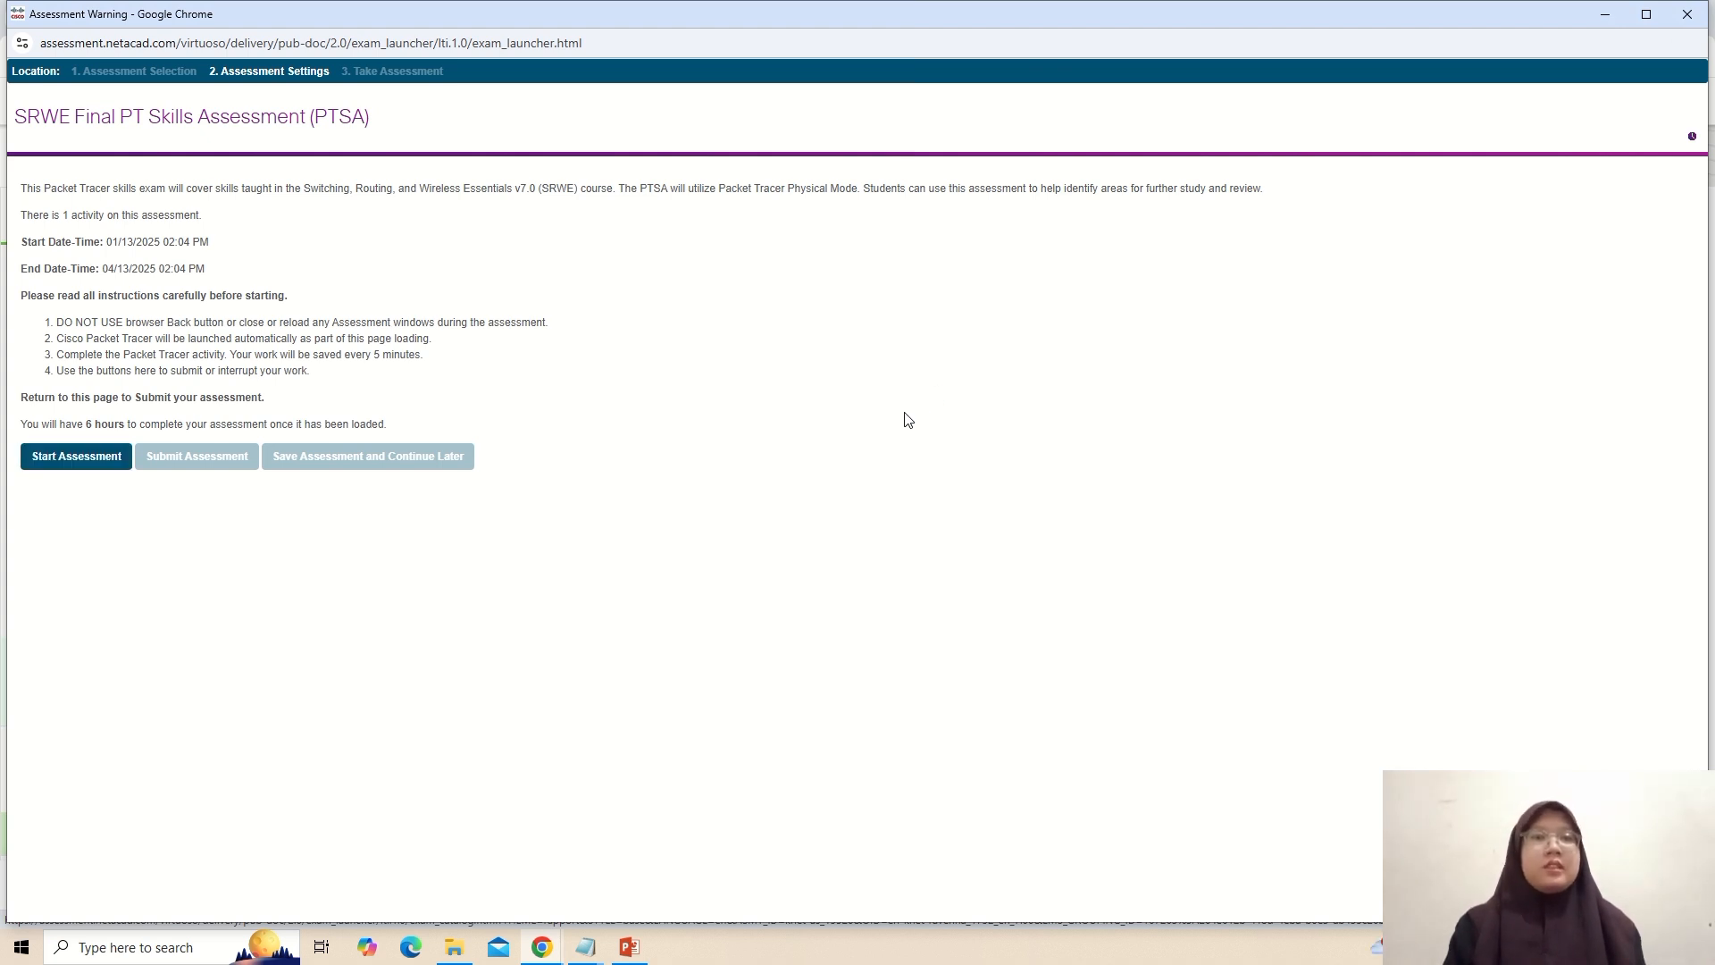
Start the SRWE Final PT Skills Assessment and switch to the launched Packet Tracer activity.
click(106, 456)
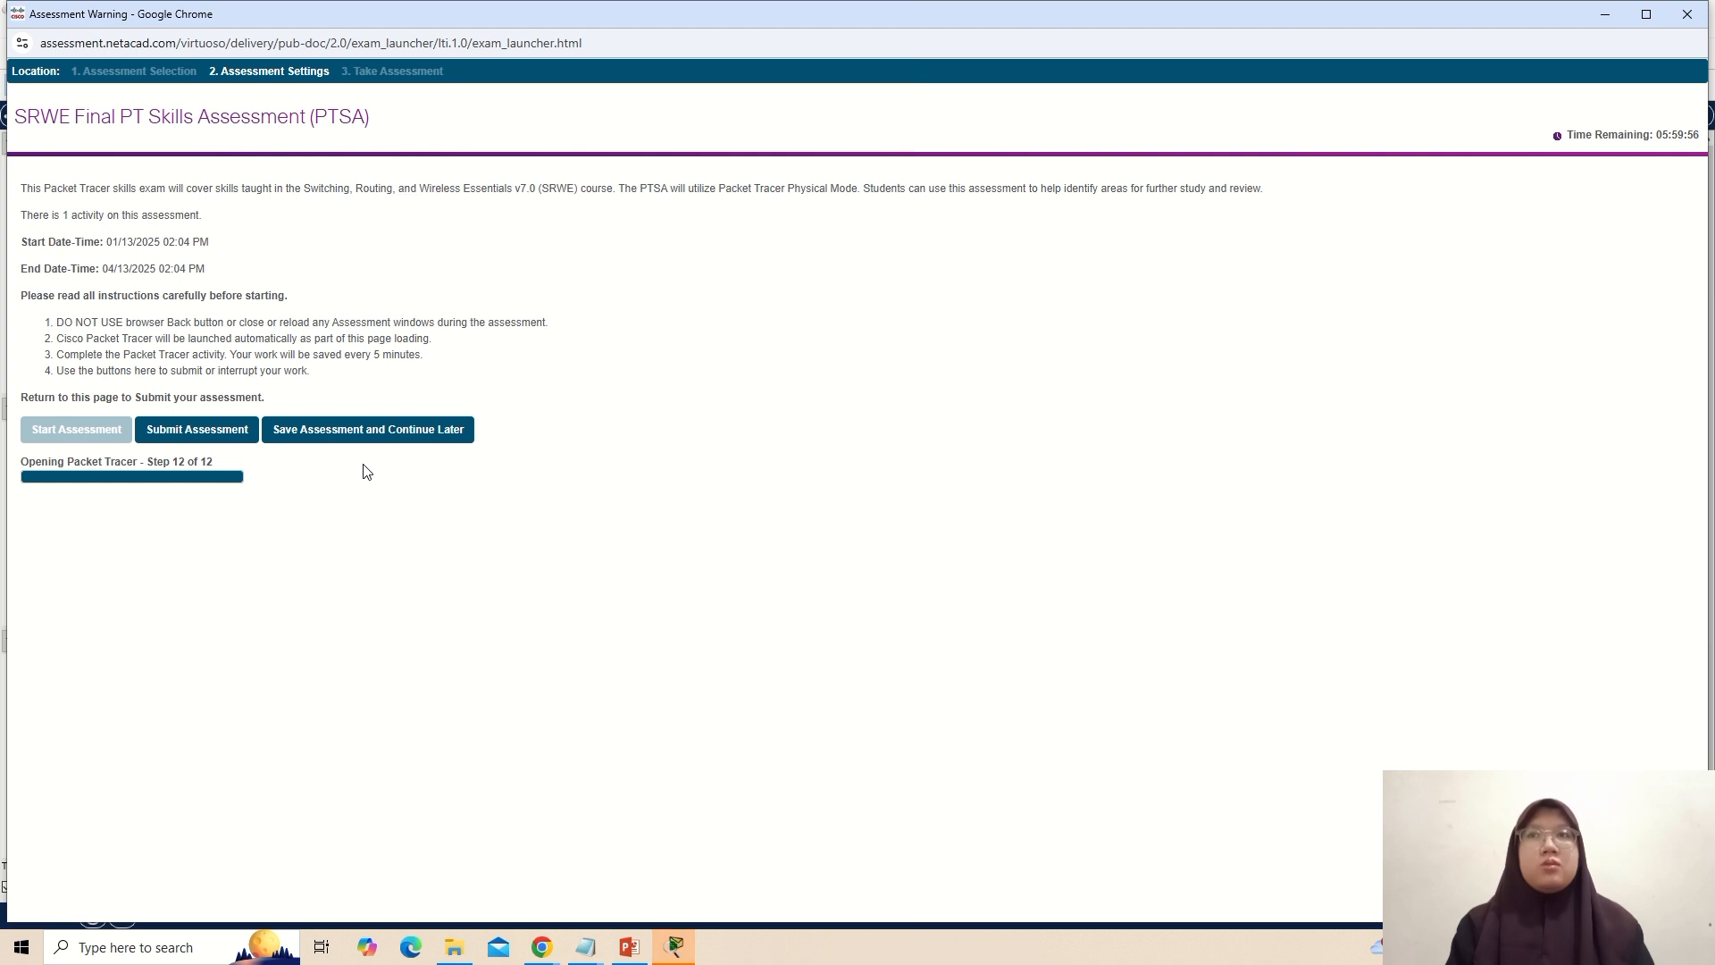
click(665, 945)
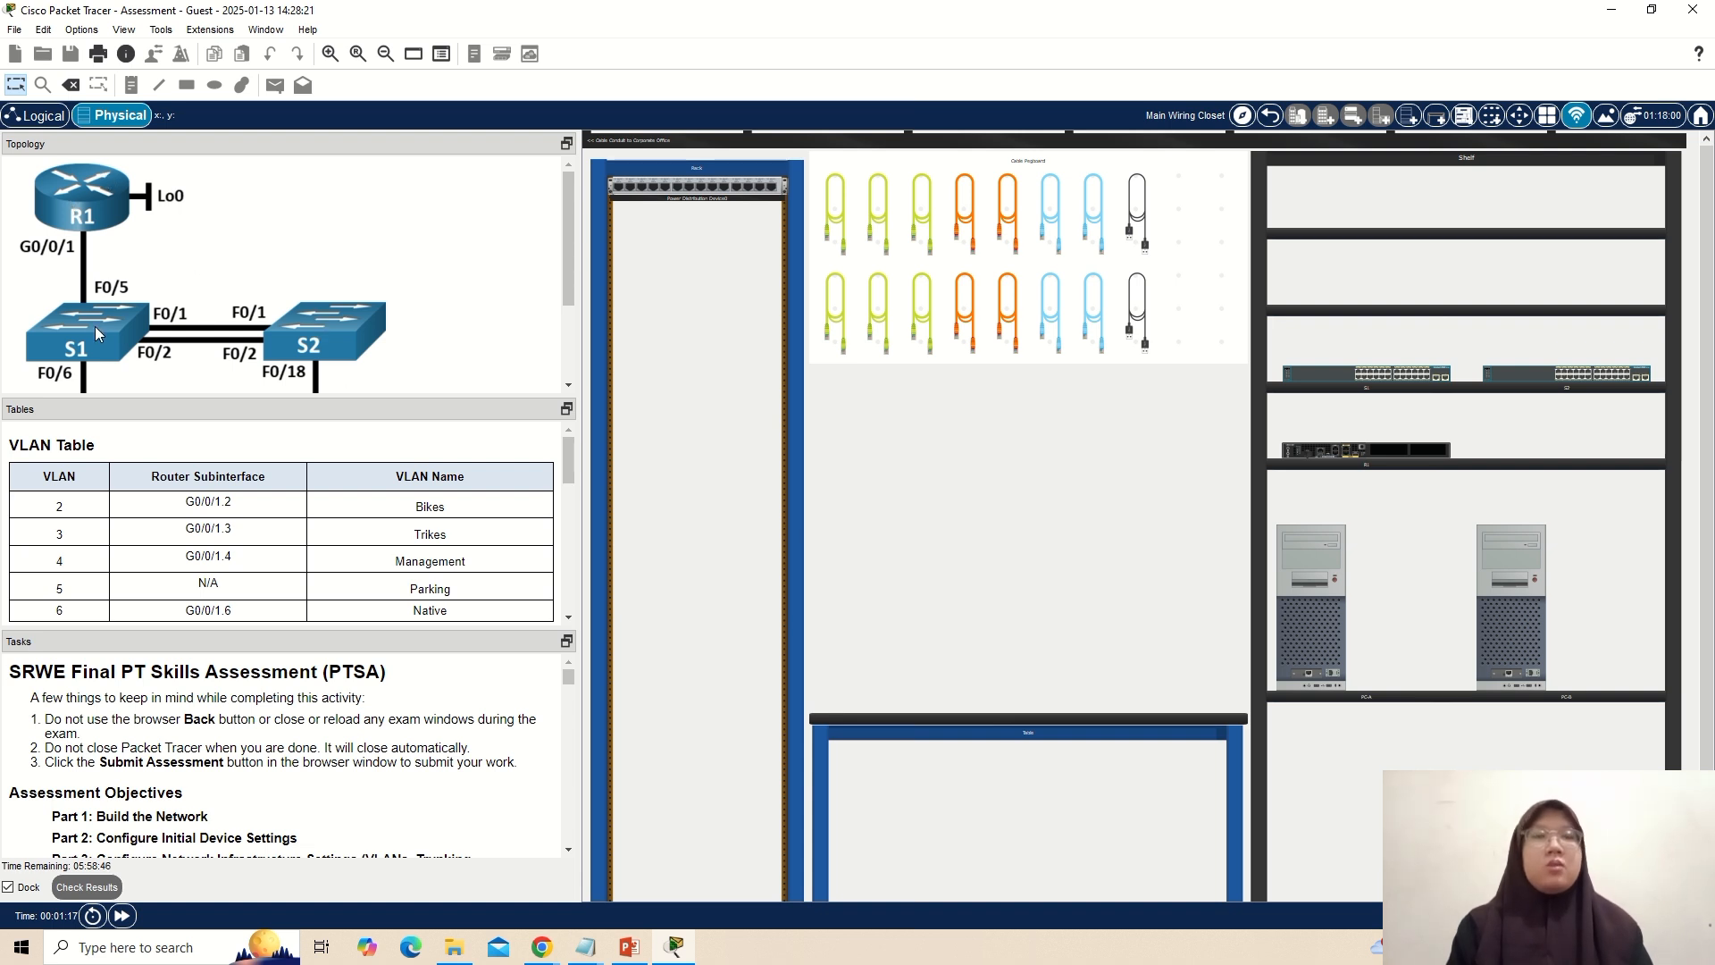
Move router R1 and switches S1 and S2 from the shelf into the equipment rack, stacked in that order.
scroll(286, 349, down, 3)
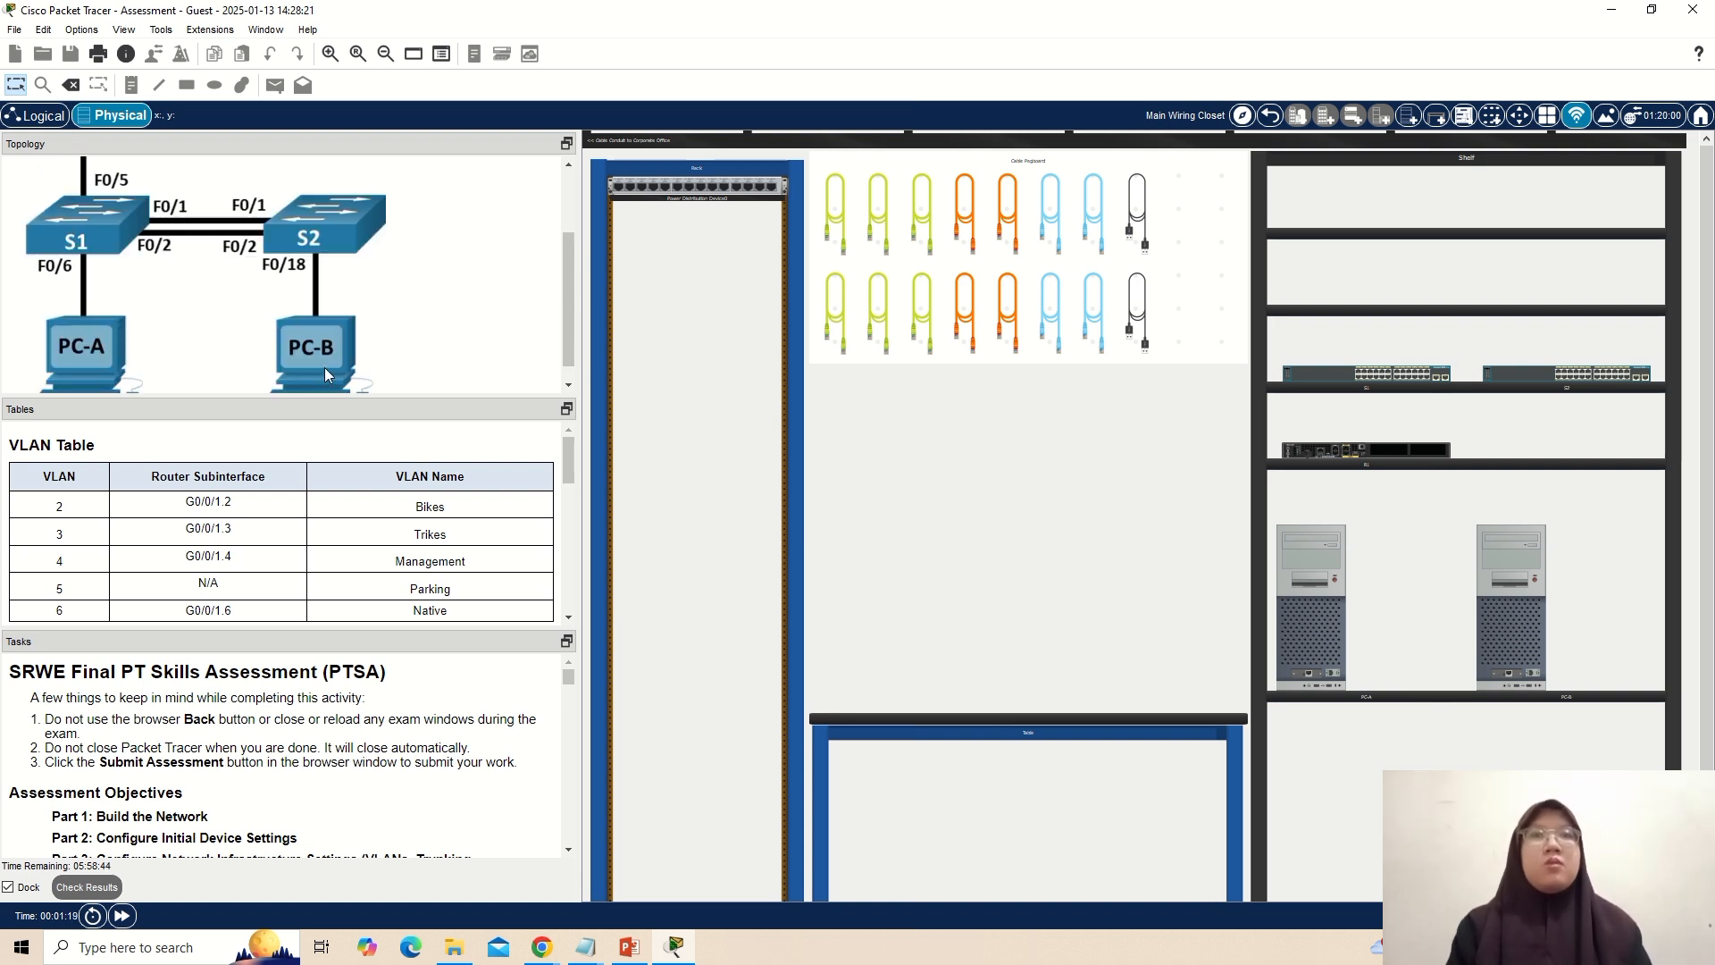
scroll(324, 367, up, 3)
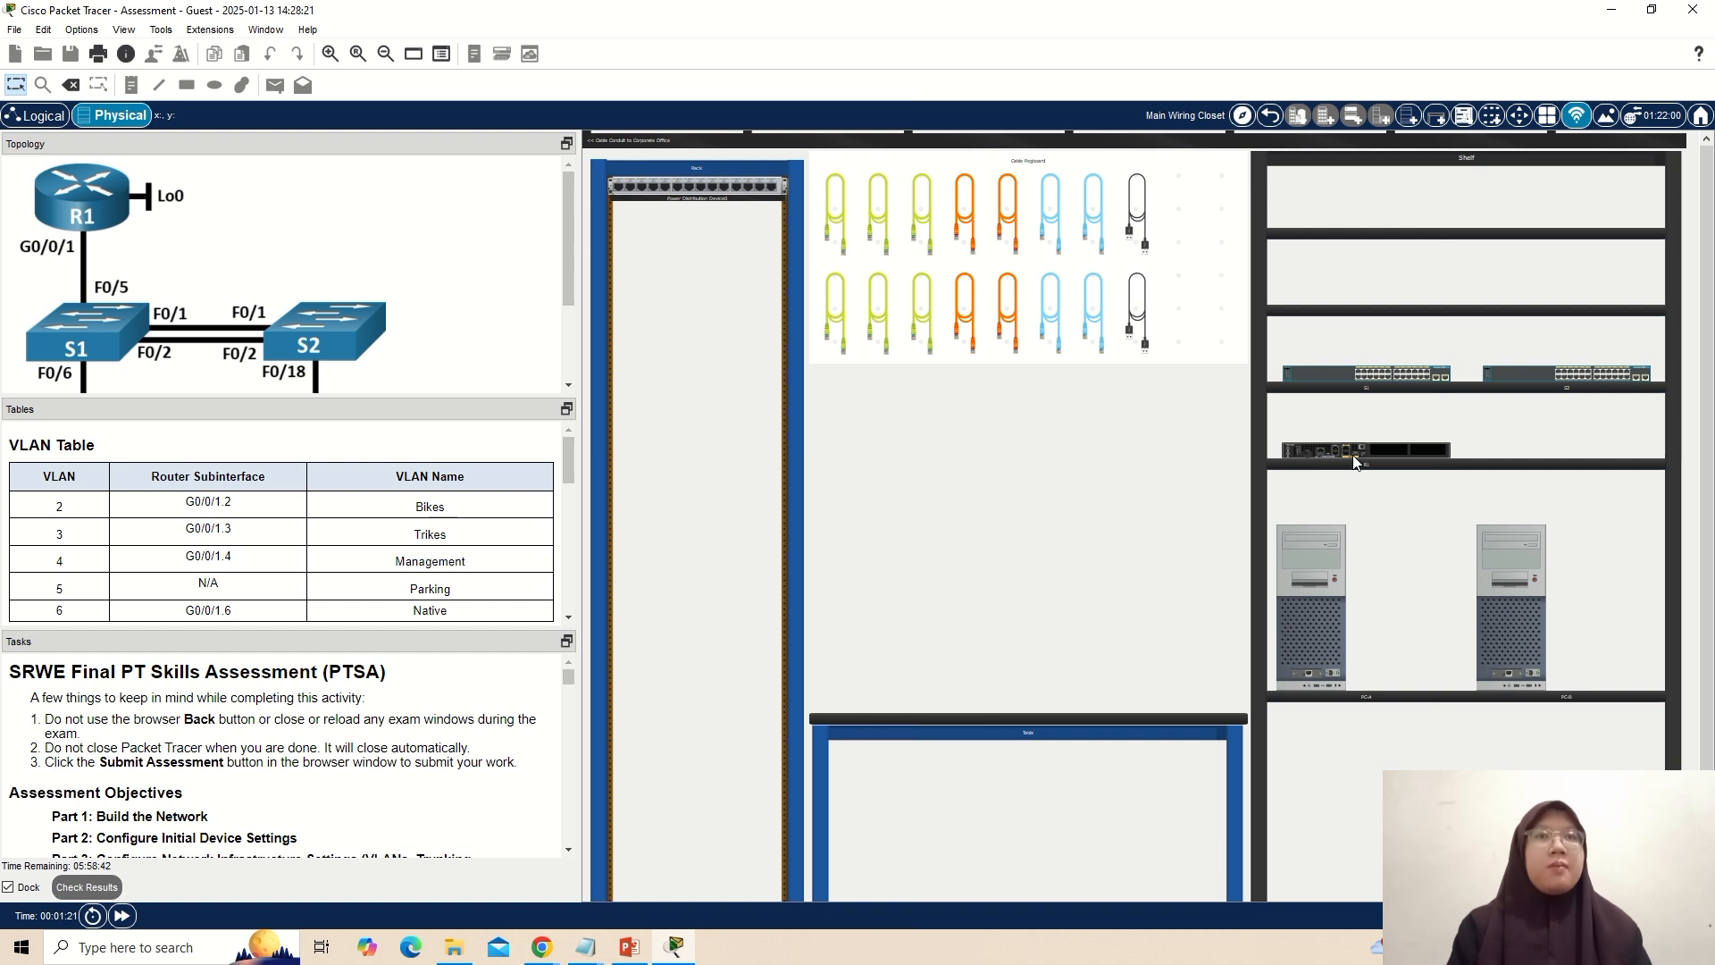
drag(1304, 460, 700, 512)
drag(1381, 374, 702, 586)
drag(1556, 380, 689, 650)
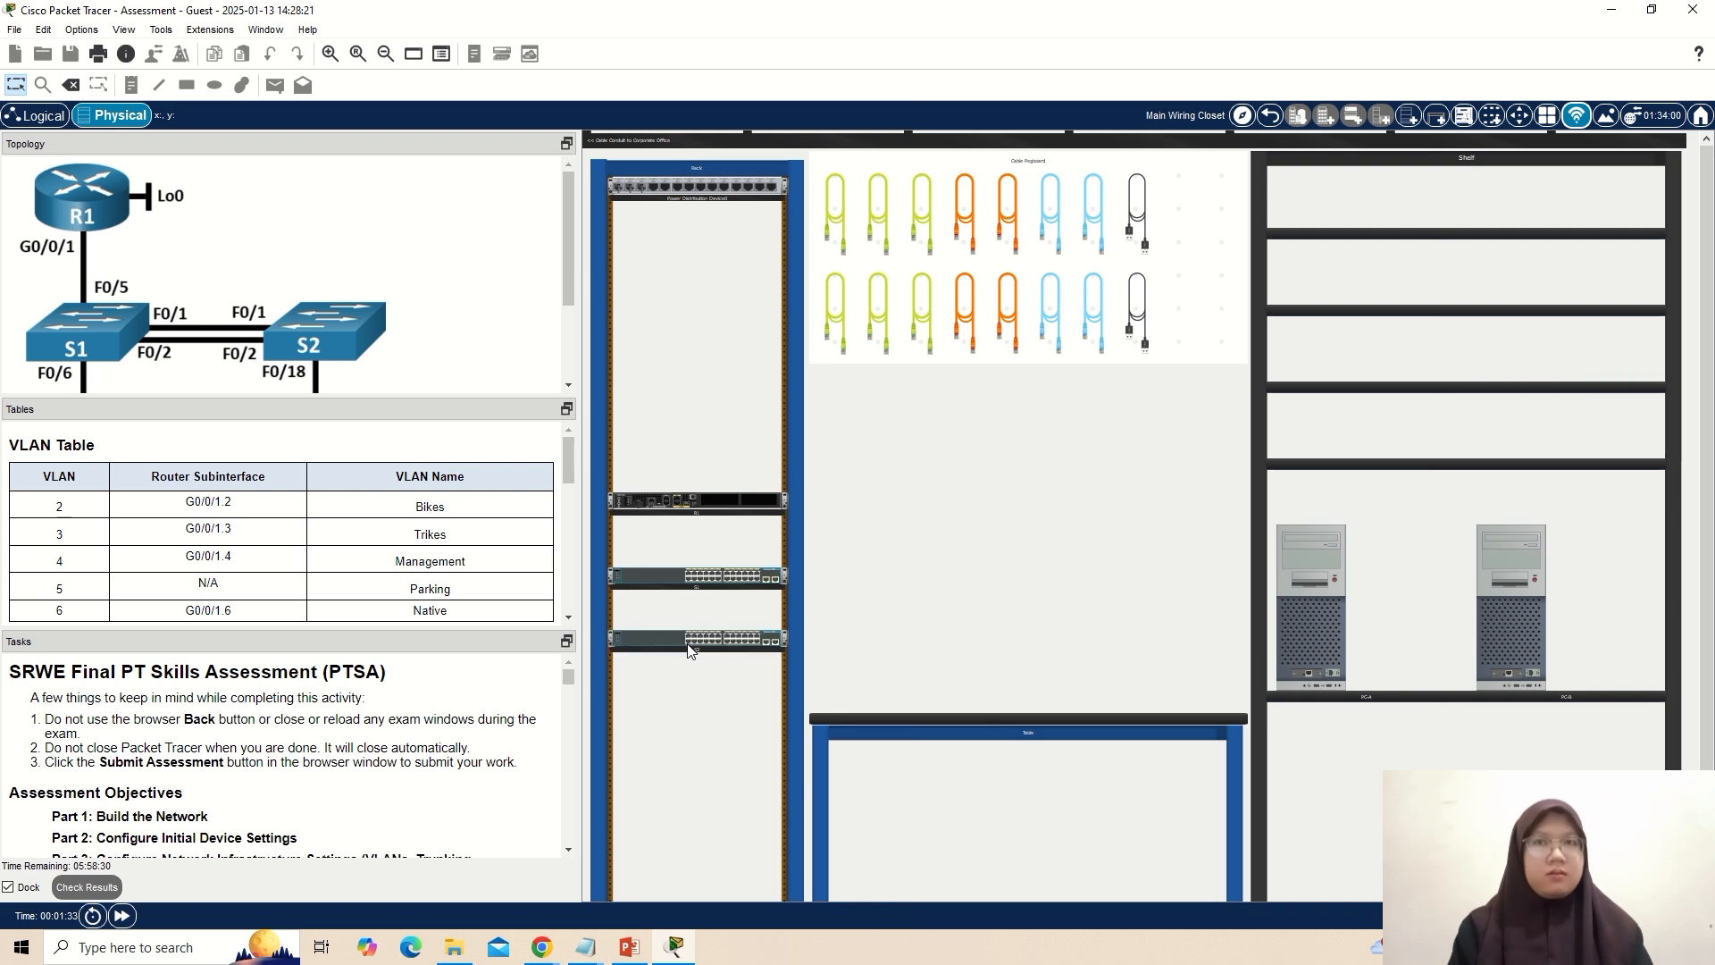
Place PC-A and PC-B from the shelf side by side on the table.
scroll(329, 343, down, 3)
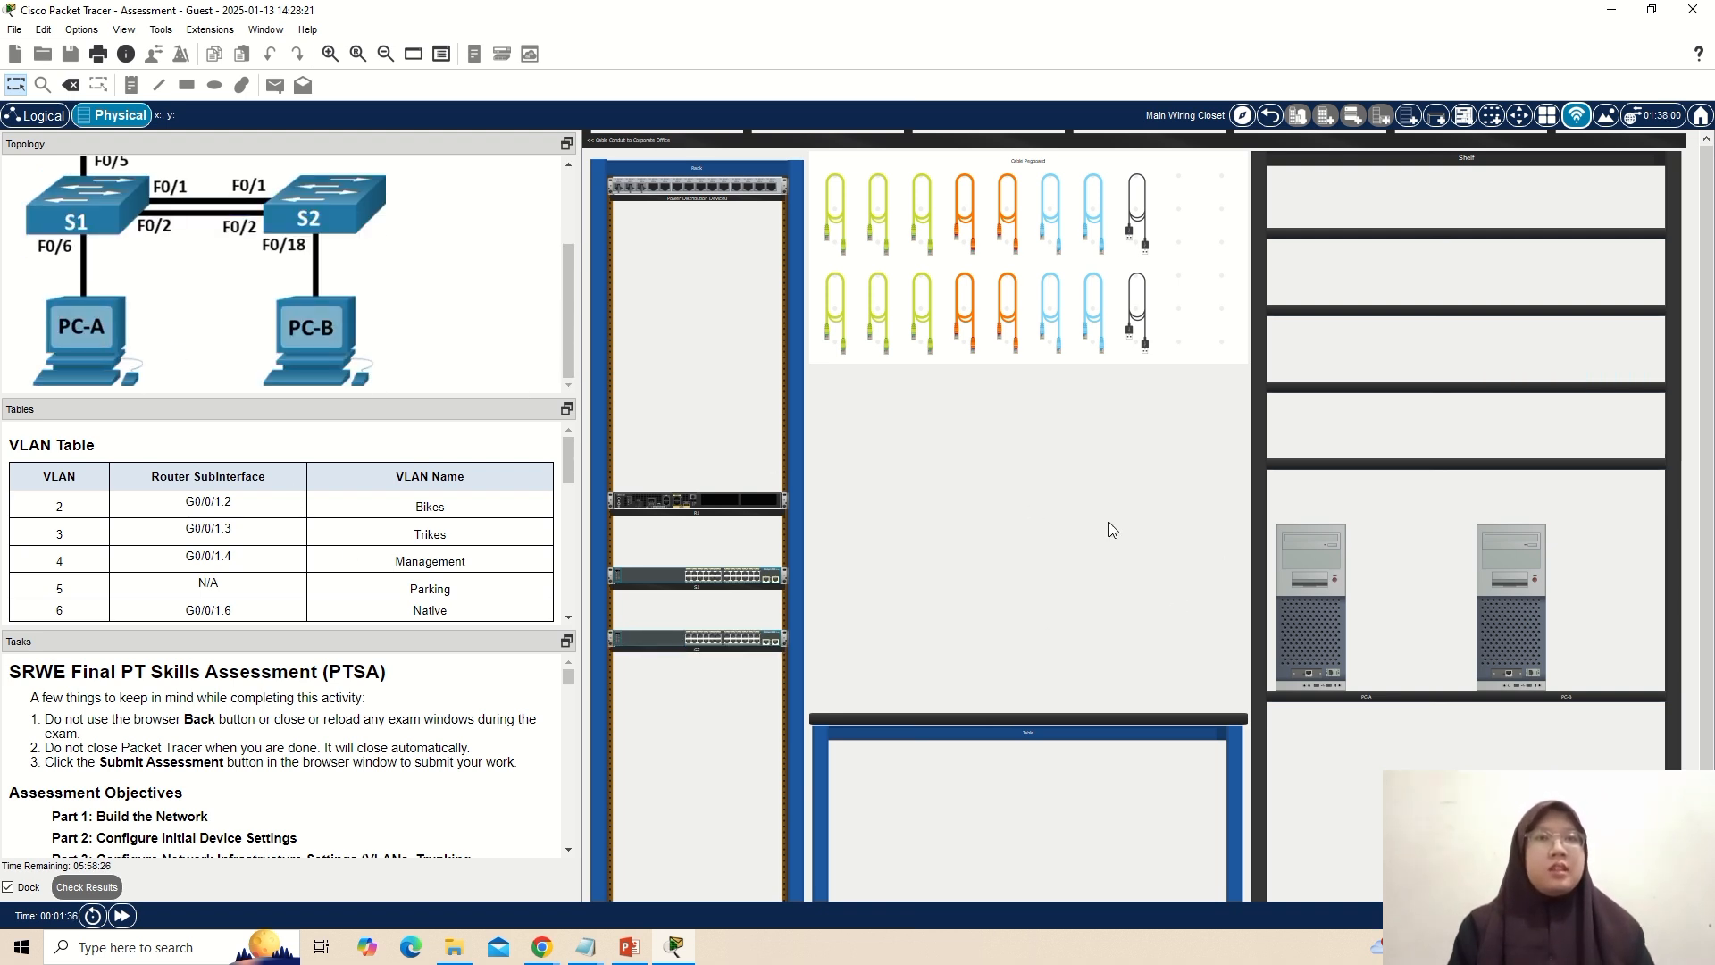
drag(1326, 563, 911, 591)
drag(1516, 561, 1160, 576)
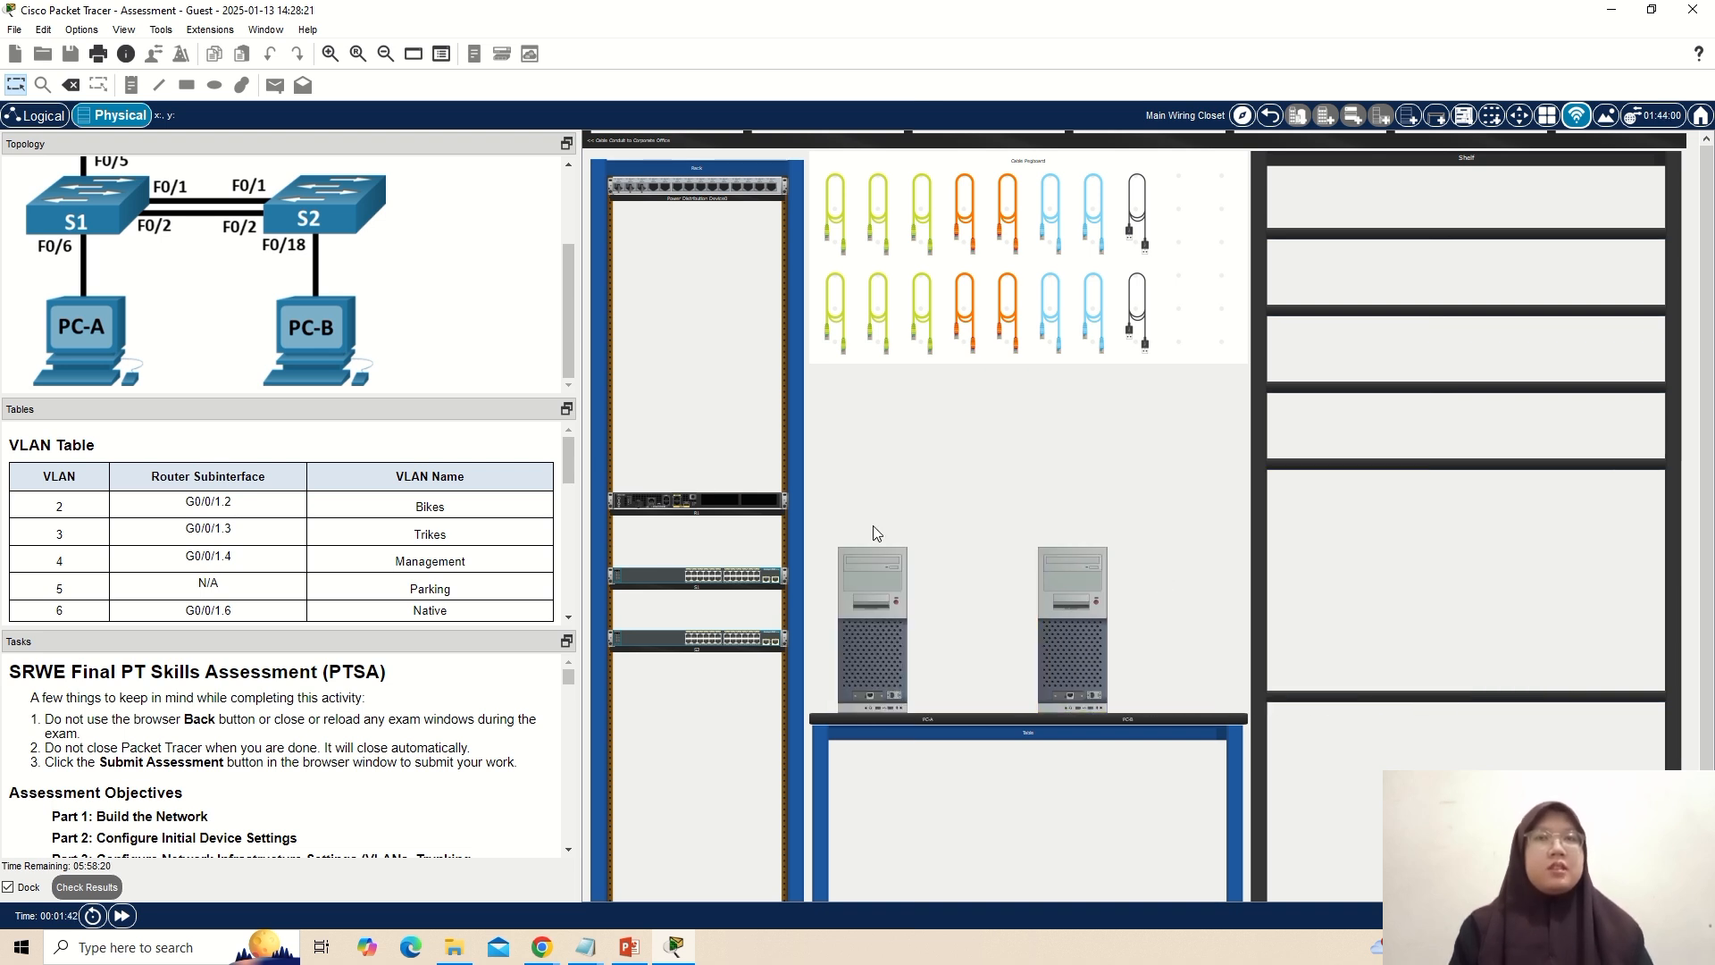
Connect R1's GigabitEthernet0/0/1 port to S1's FastEthernet0/5 port with a copper straight-through cable.
scroll(874, 533, up, 3)
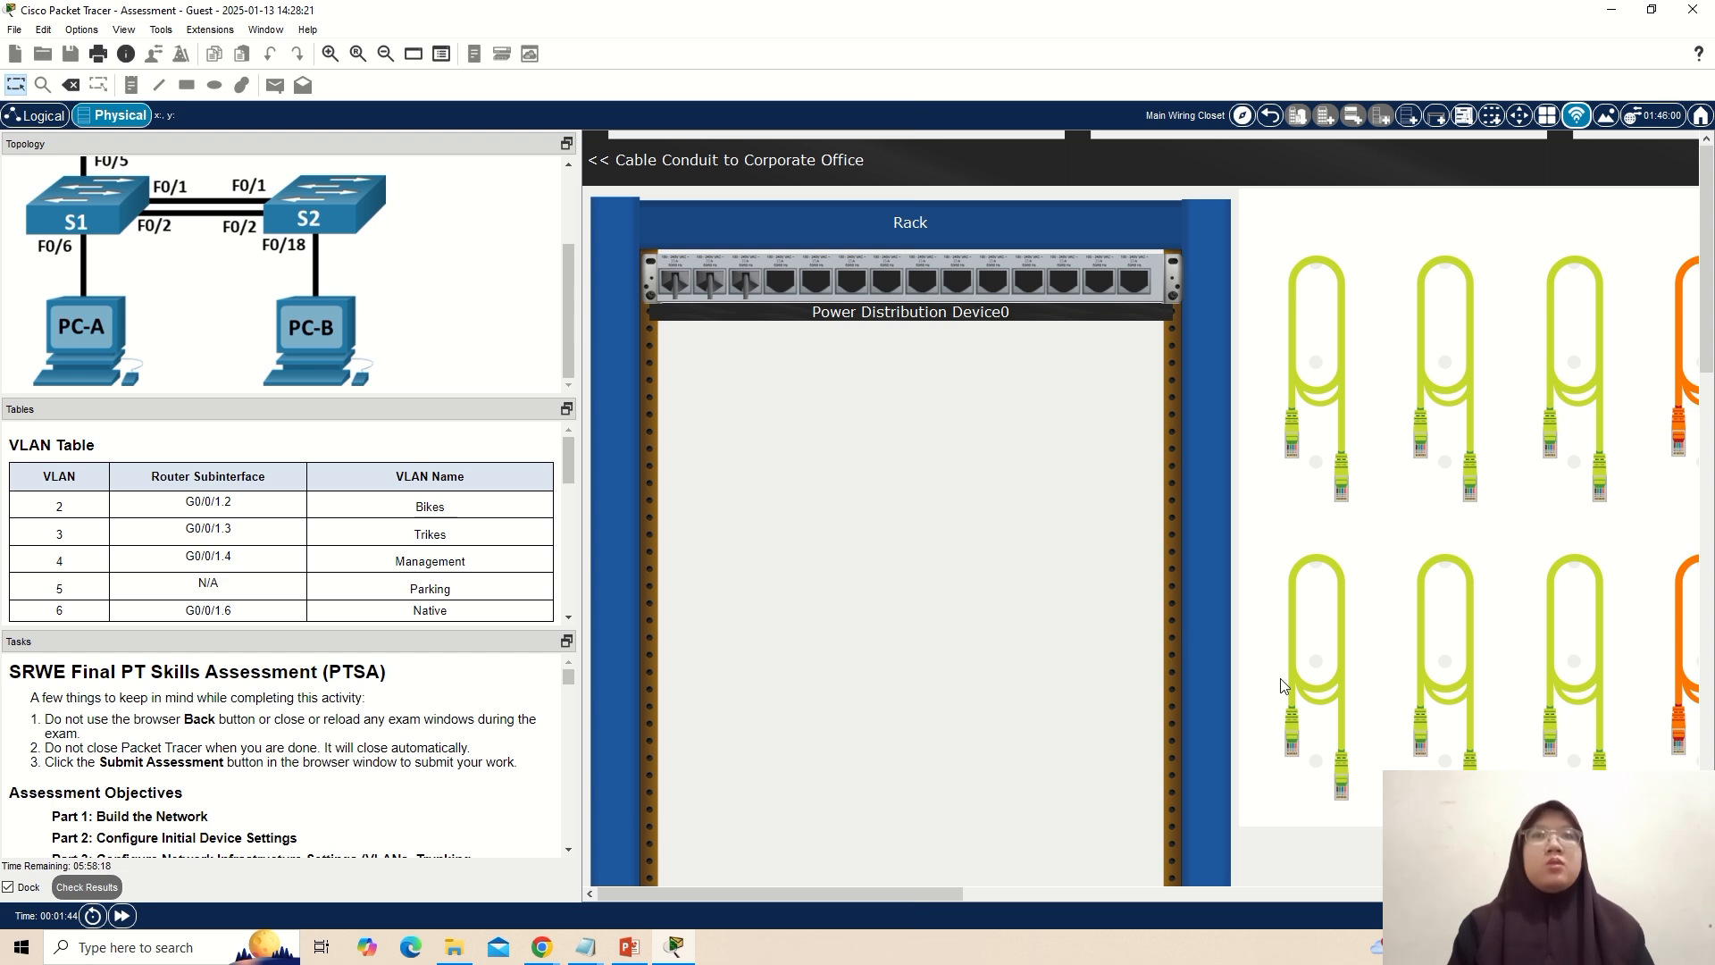
mouse_move(1708, 314)
mouse_down()
mouse_move(1704, 420)
mouse_move(1703, 314)
mouse_up()
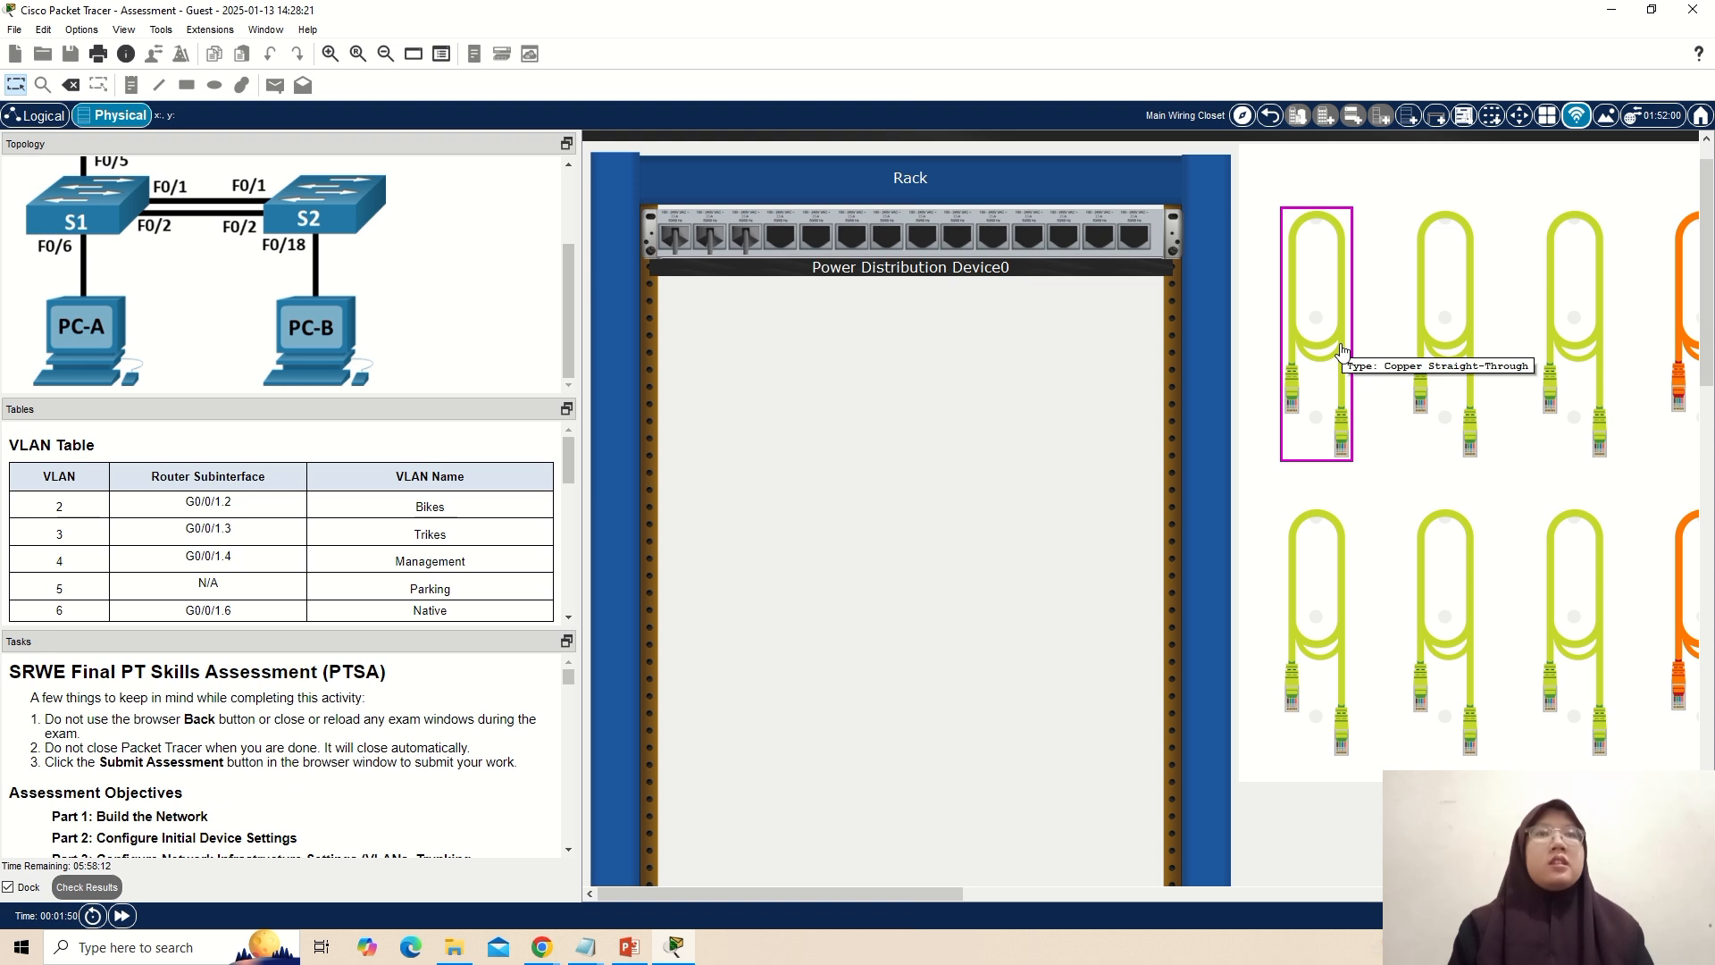
scroll(230, 338, up, 3)
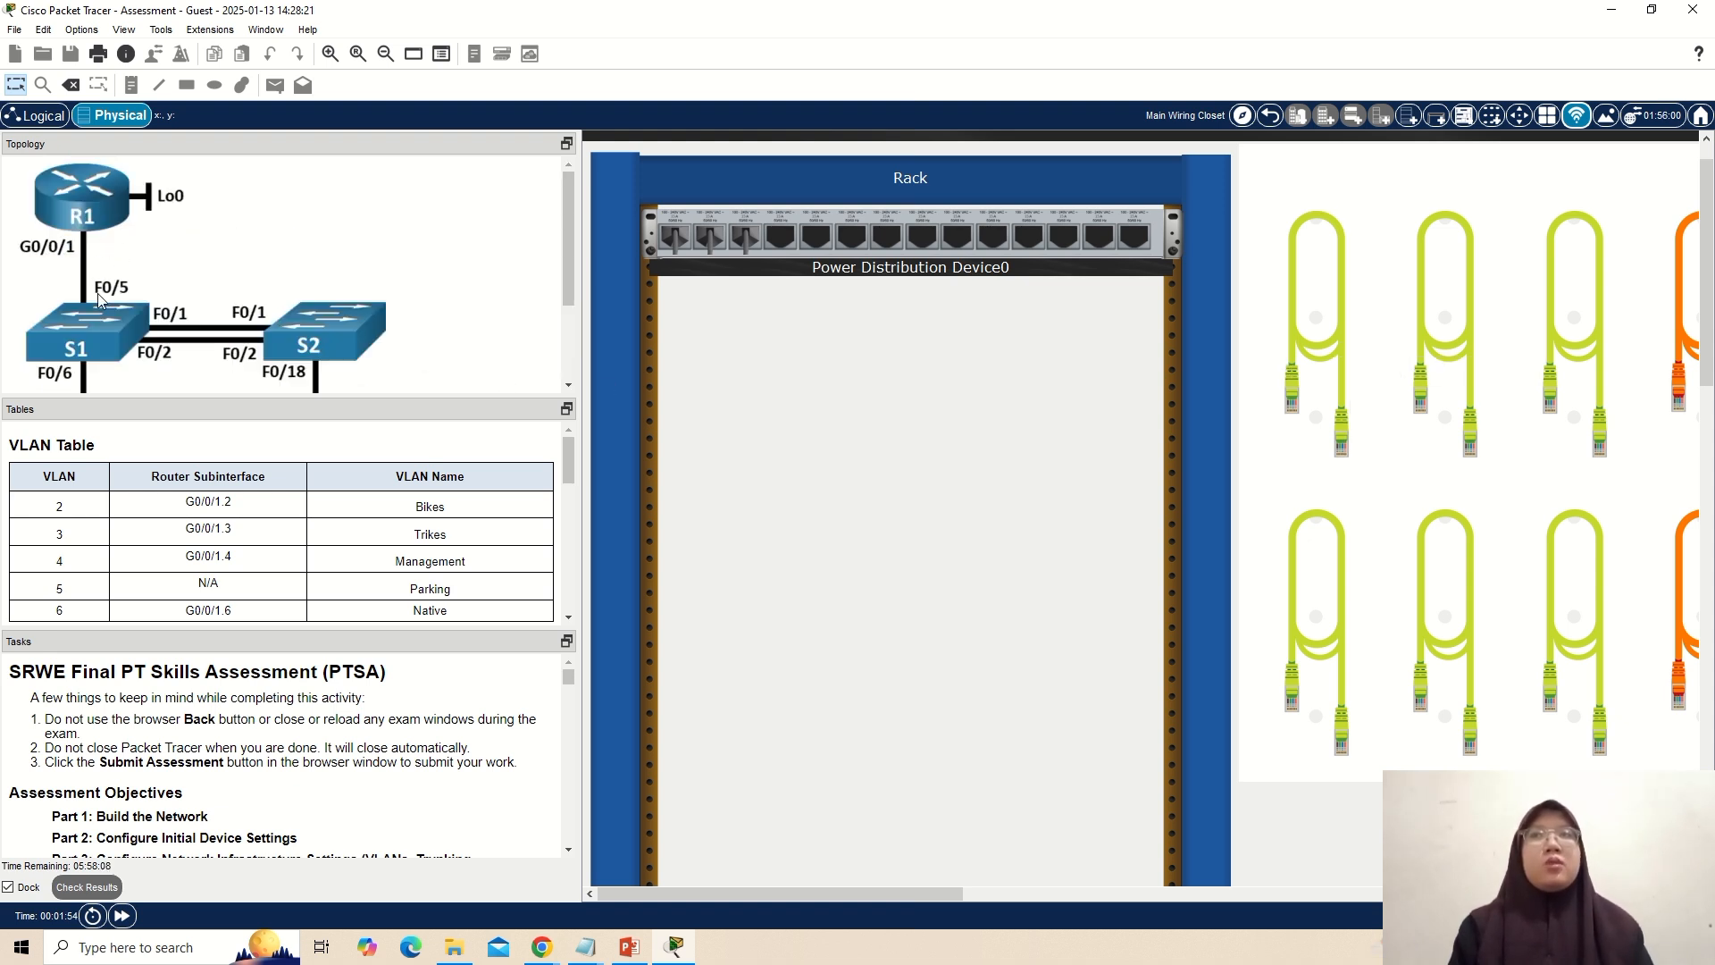
click(1297, 327)
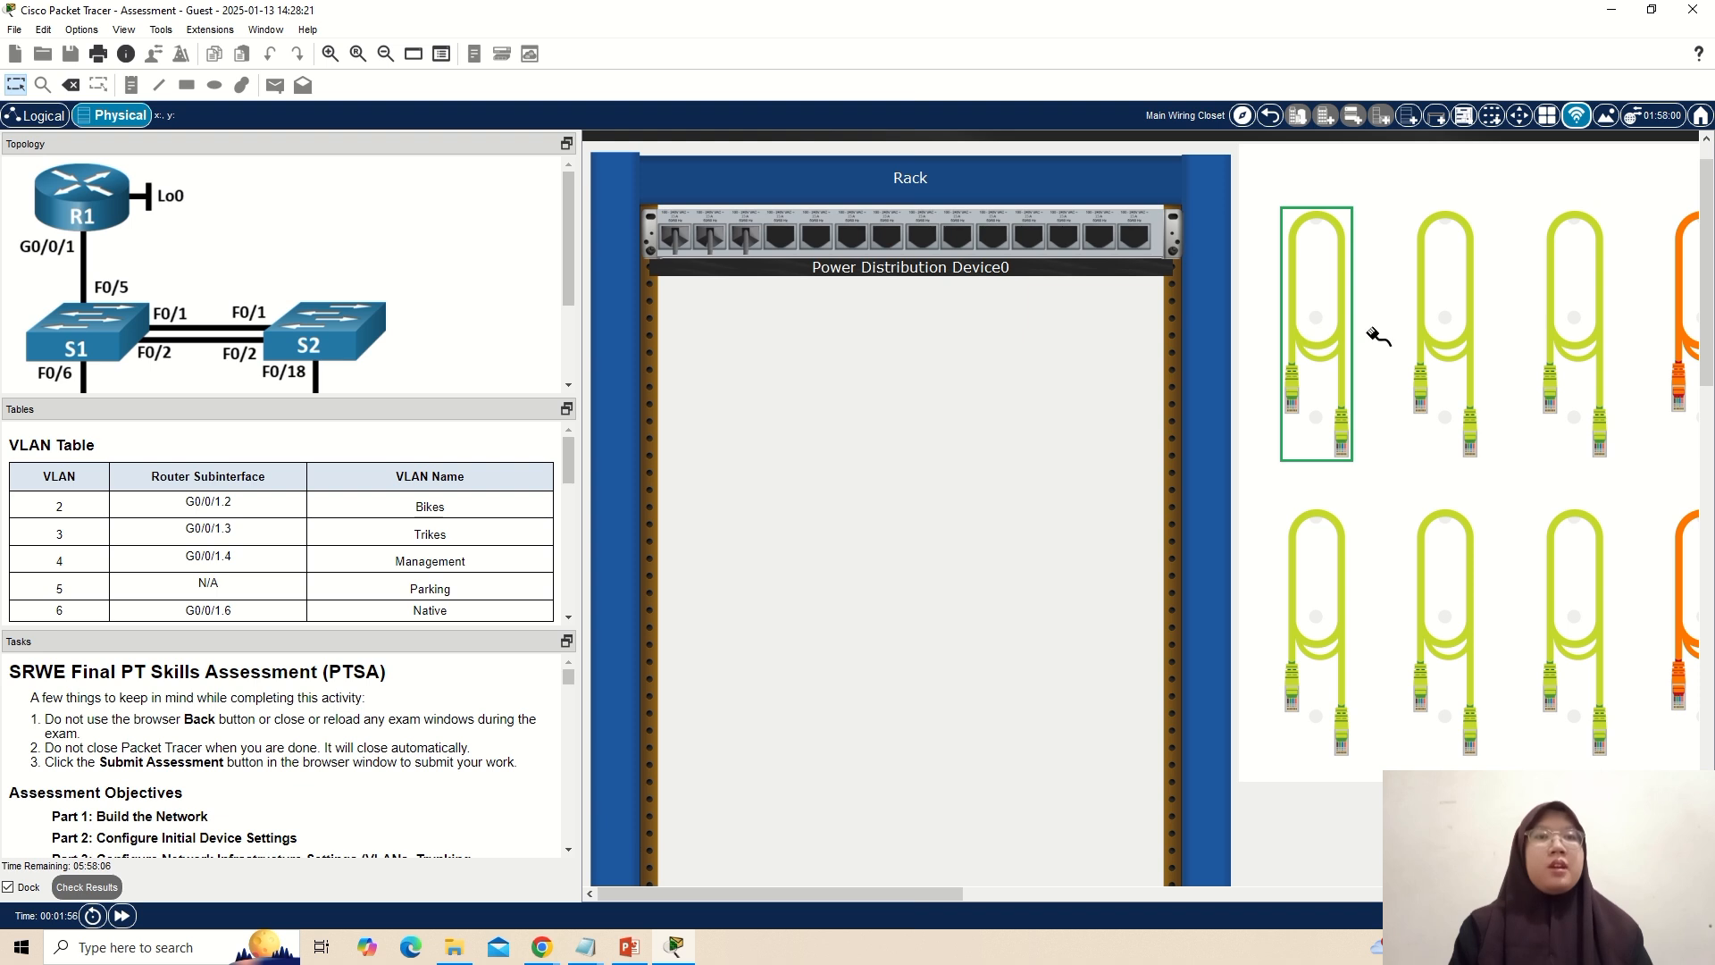
drag(1707, 278, 1710, 518)
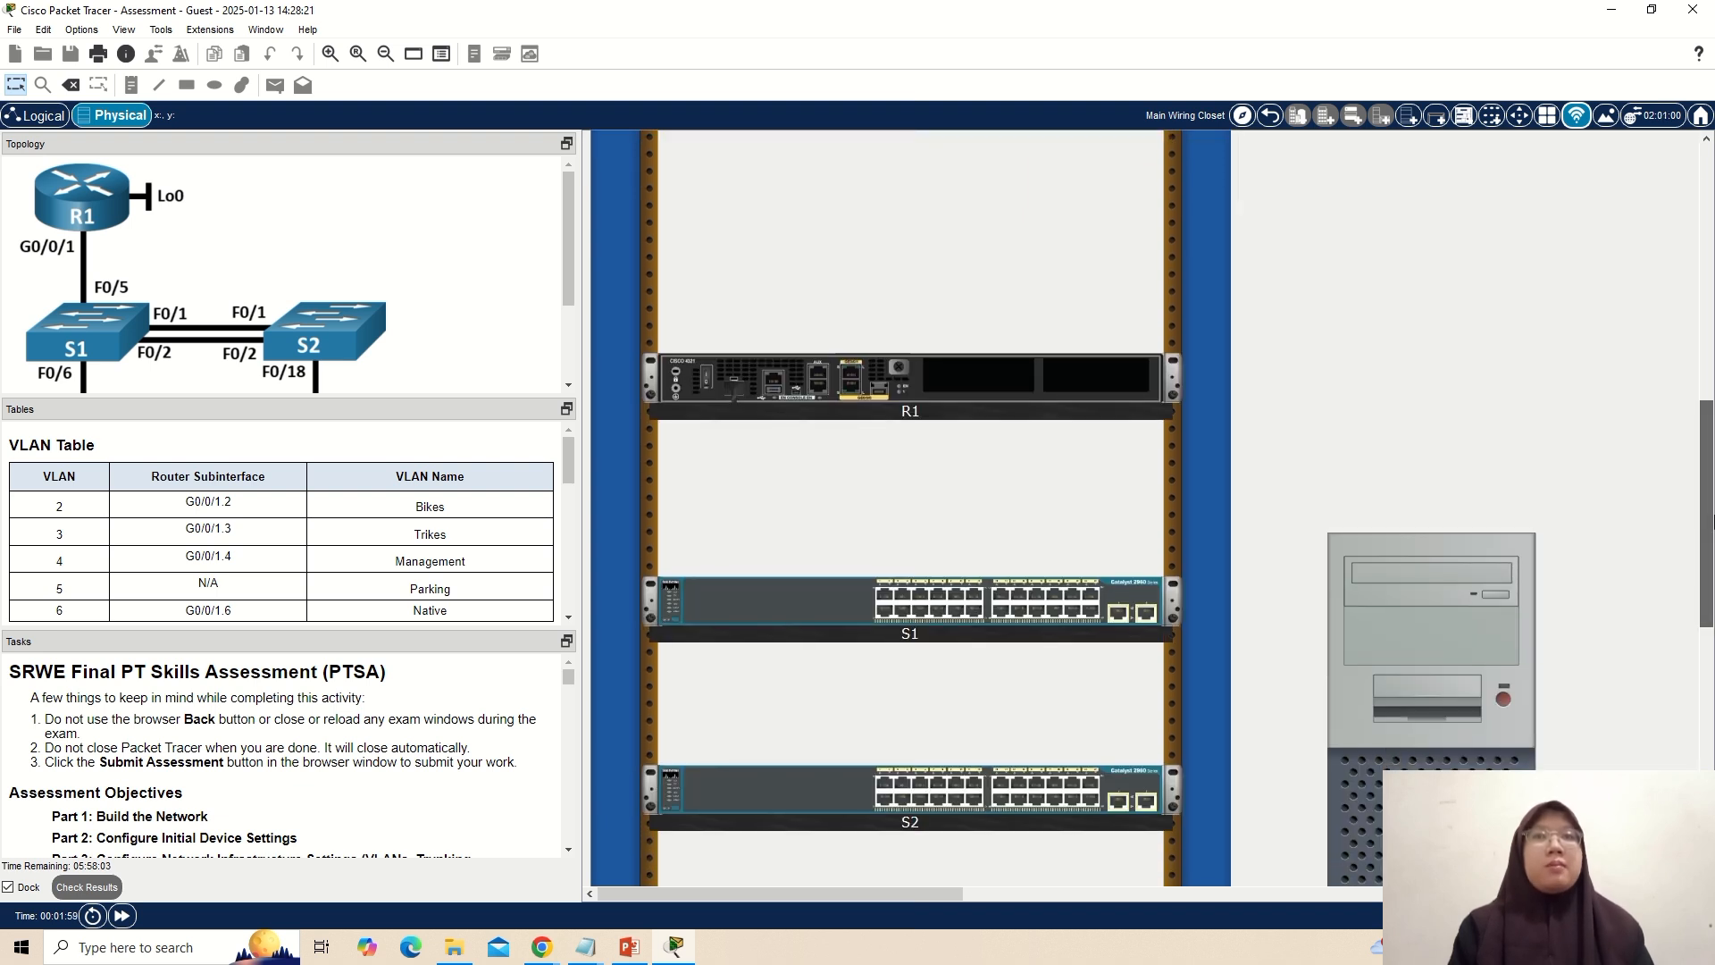
click(853, 374)
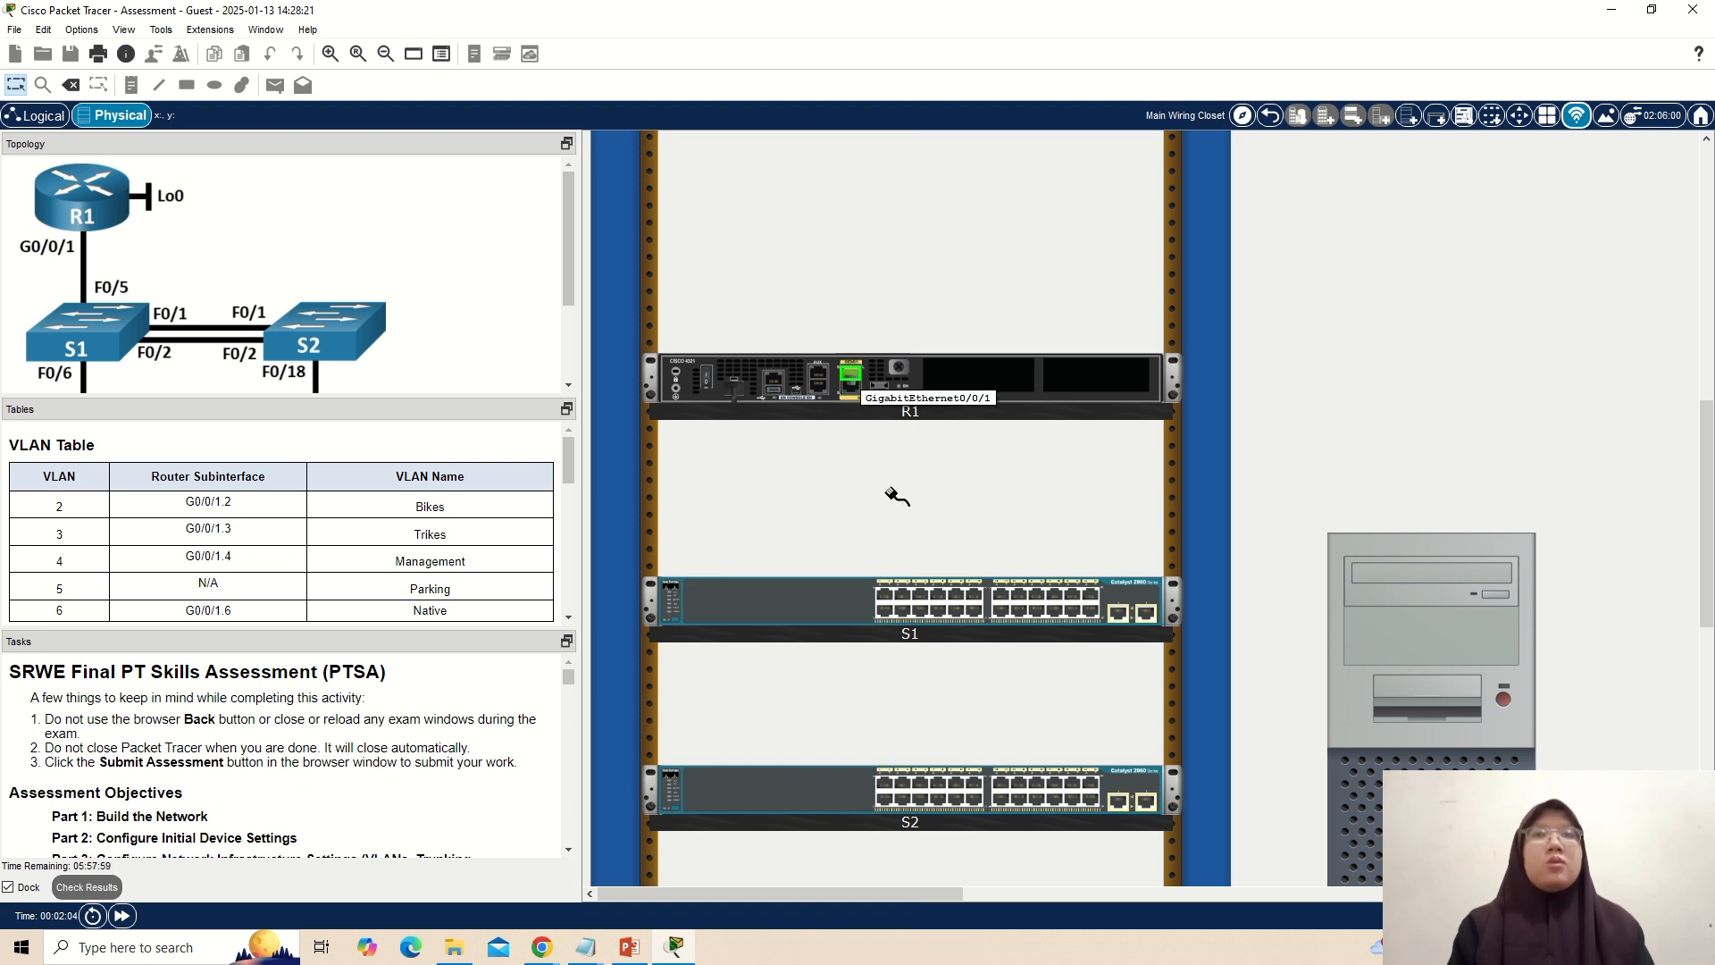
click(924, 597)
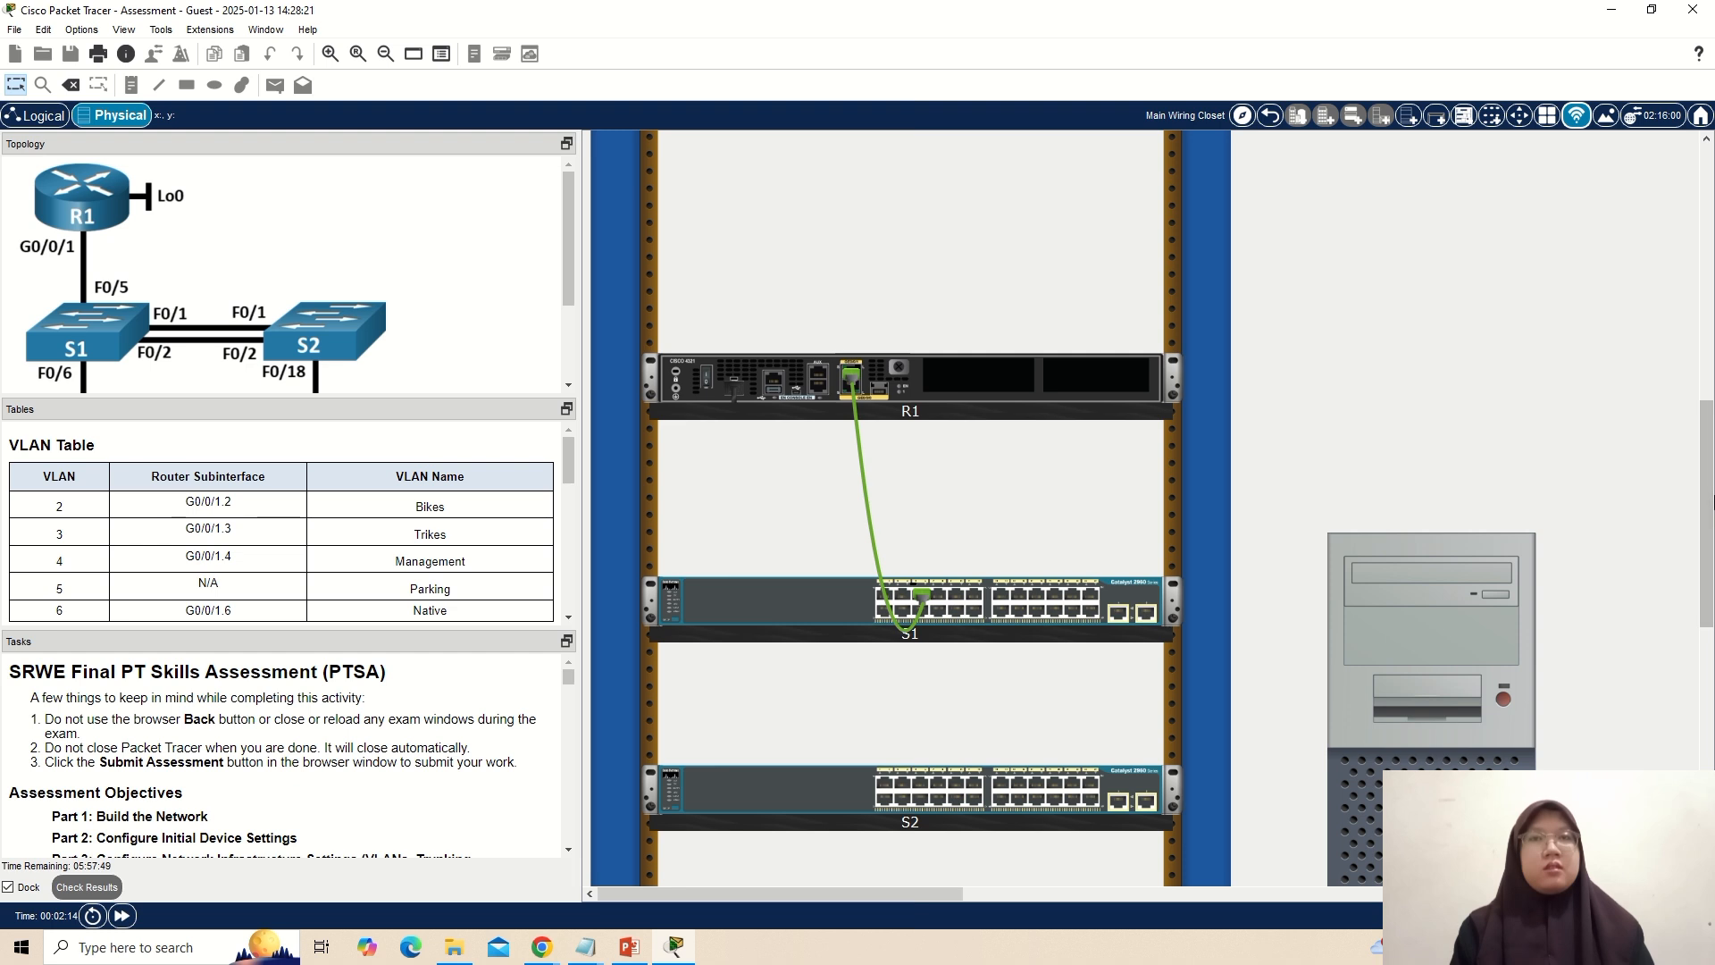
Connect S1's FastEthernet0/1 port to S2's FastEthernet0/1 port with a copper straight-through cable.
drag(1710, 494, 1709, 303)
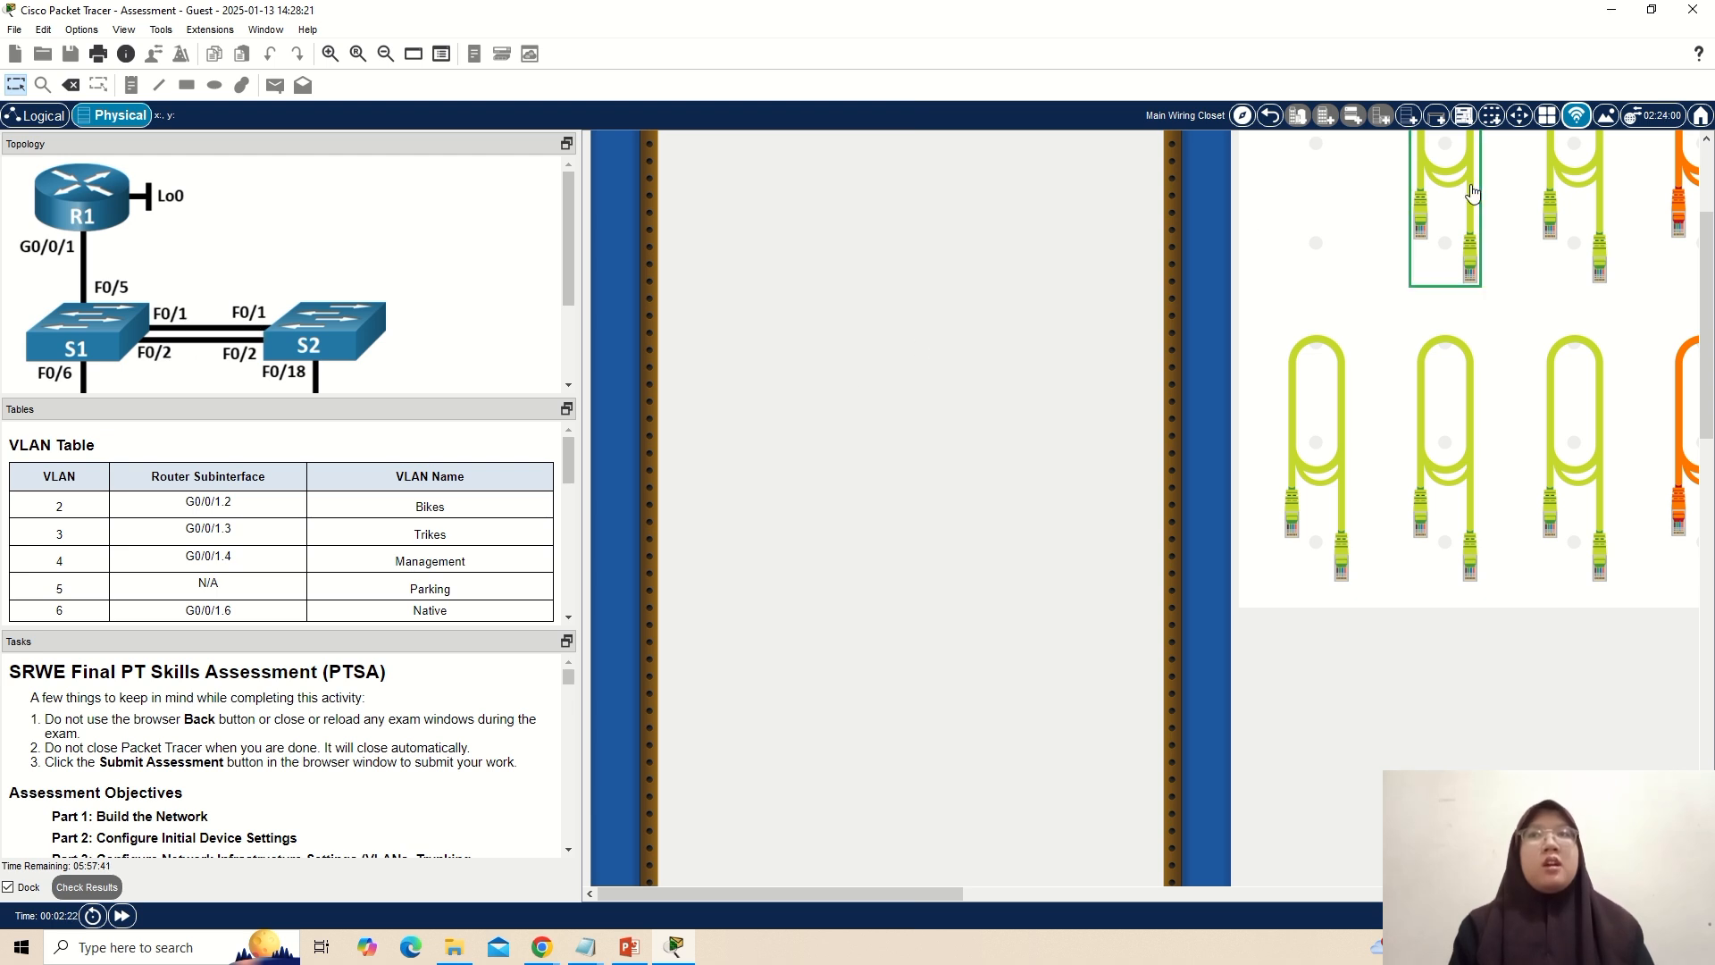
drag(1711, 326, 1711, 534)
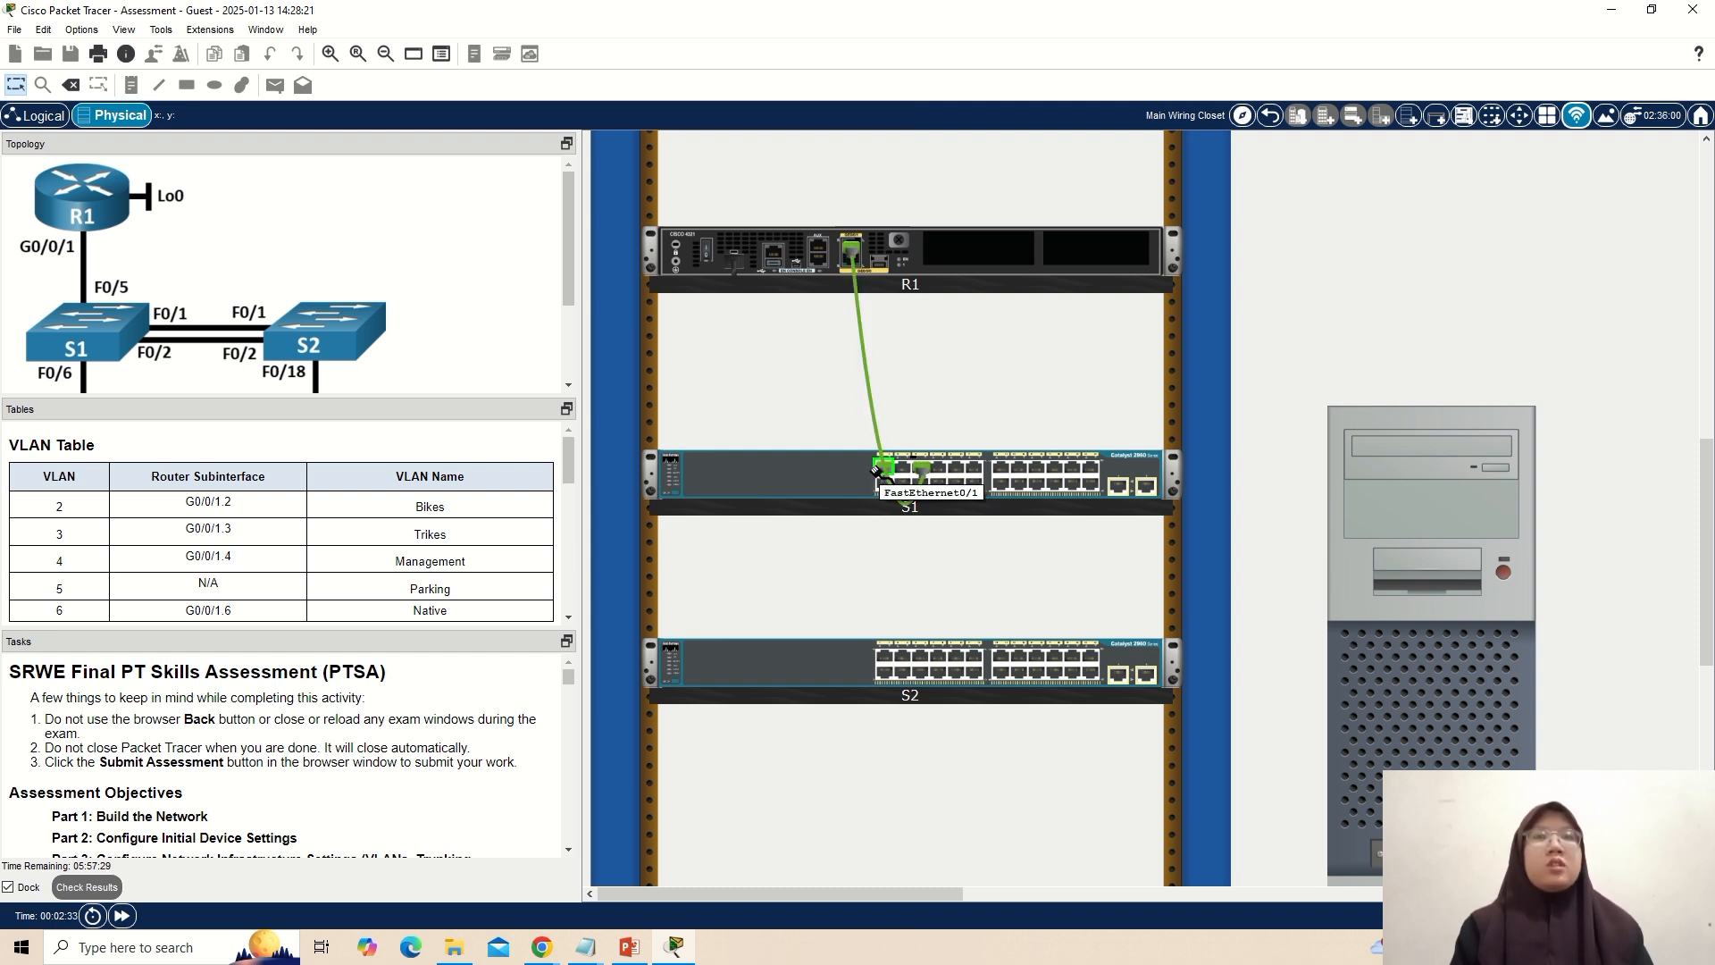
click(882, 654)
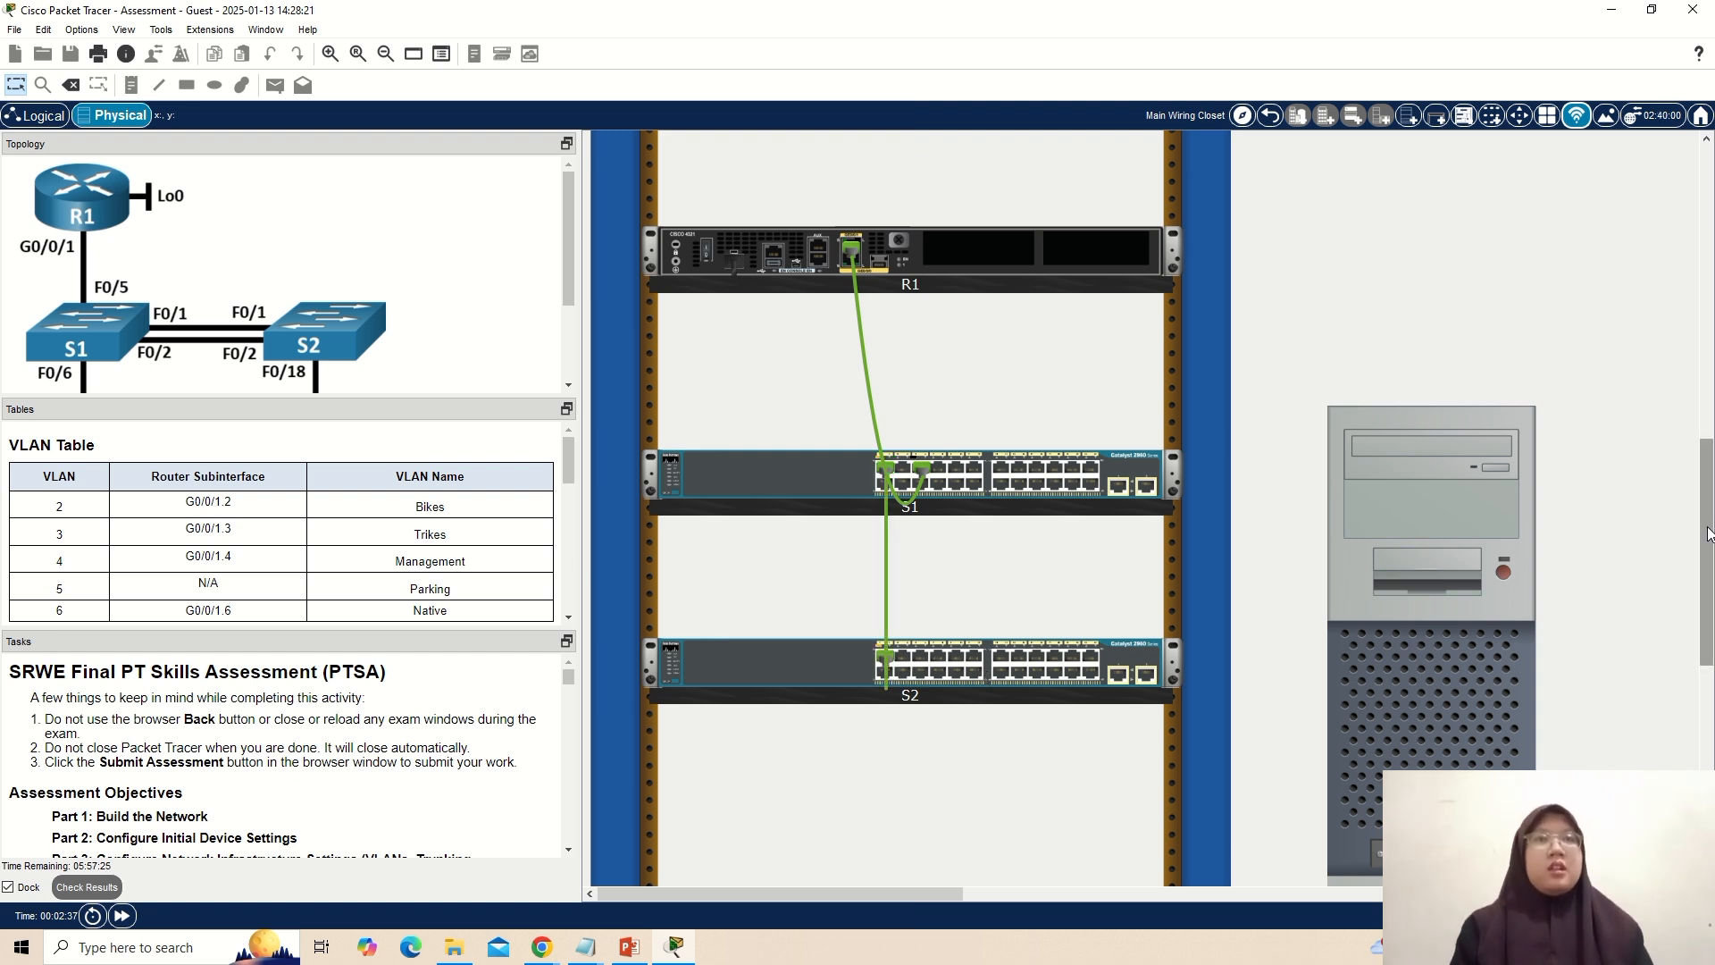
Connect S1's FastEthernet0/2 port to S2's FastEthernet0/2 port with another copper straight-through cable.
scroll(1699, 518, up, 5)
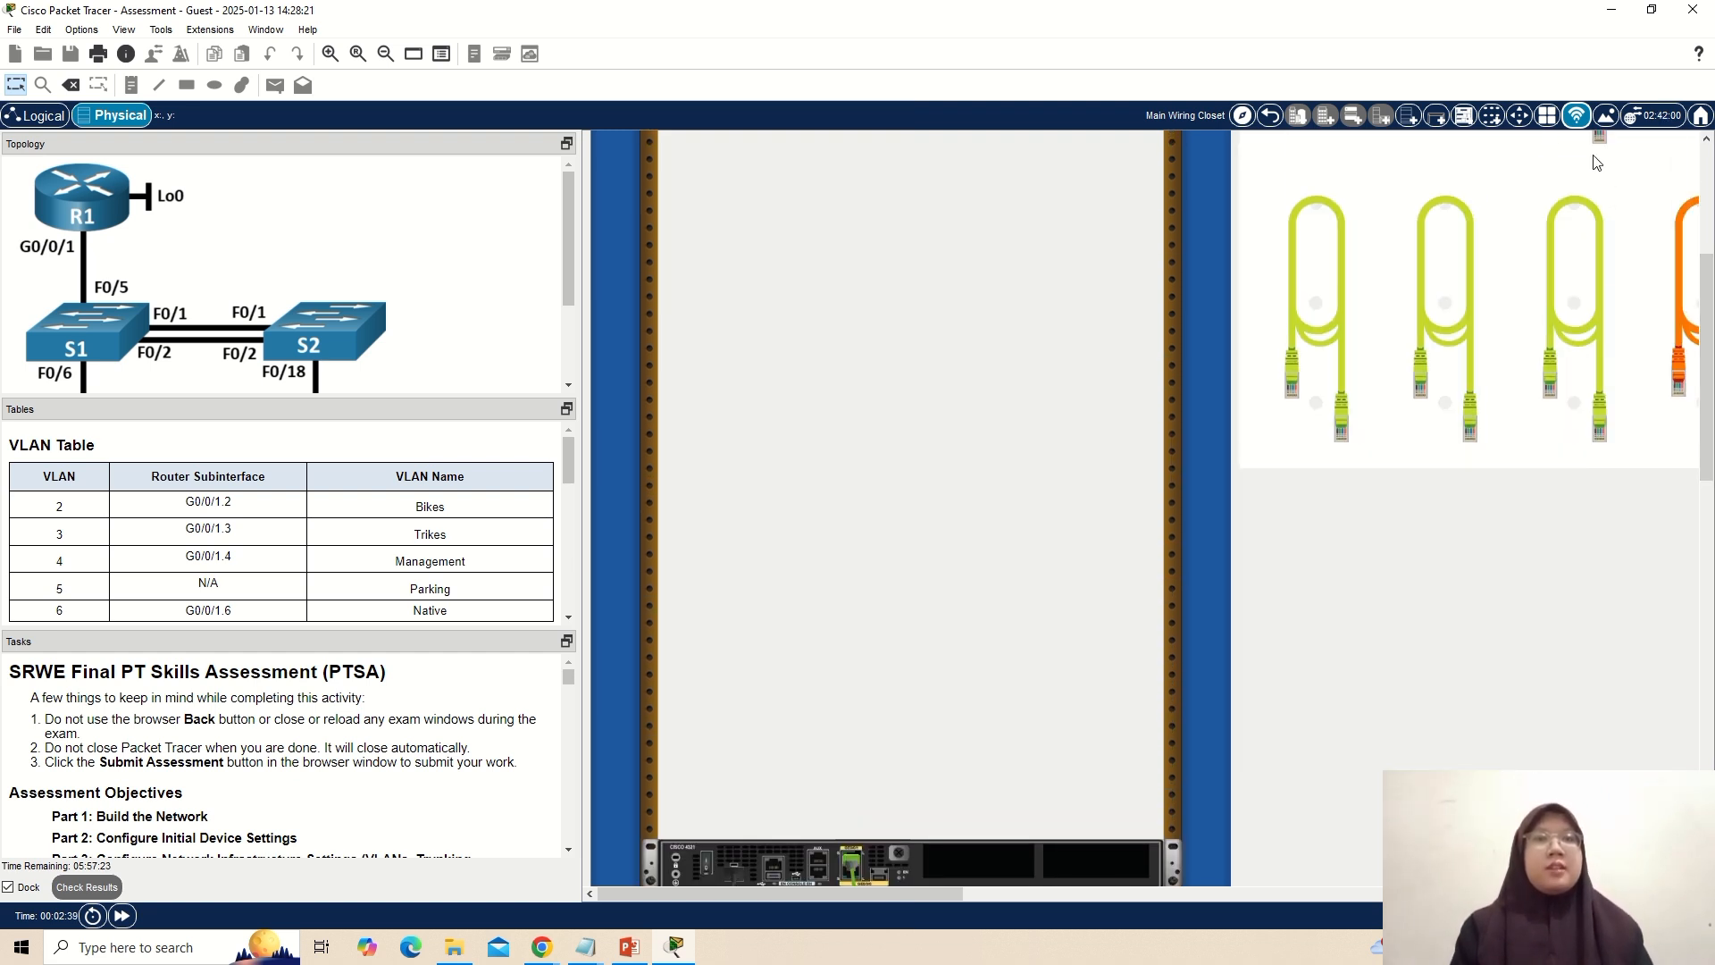
scroll(1586, 224, up, 3)
click(1593, 251)
click(1590, 268)
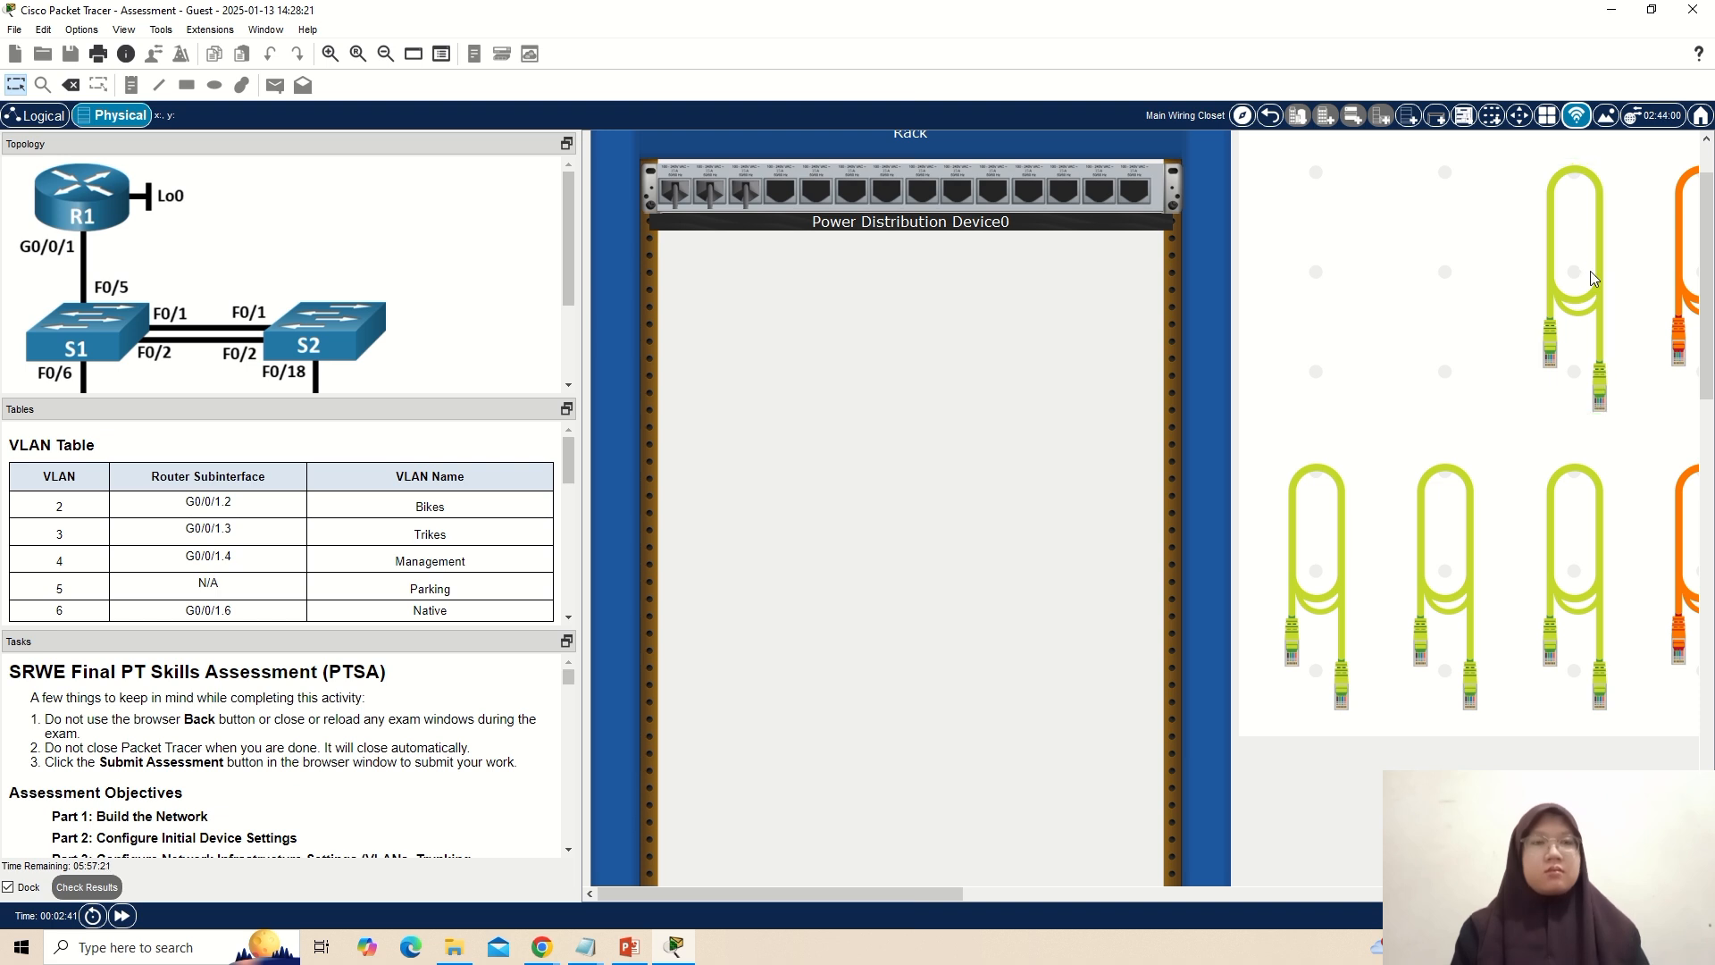
click(1591, 304)
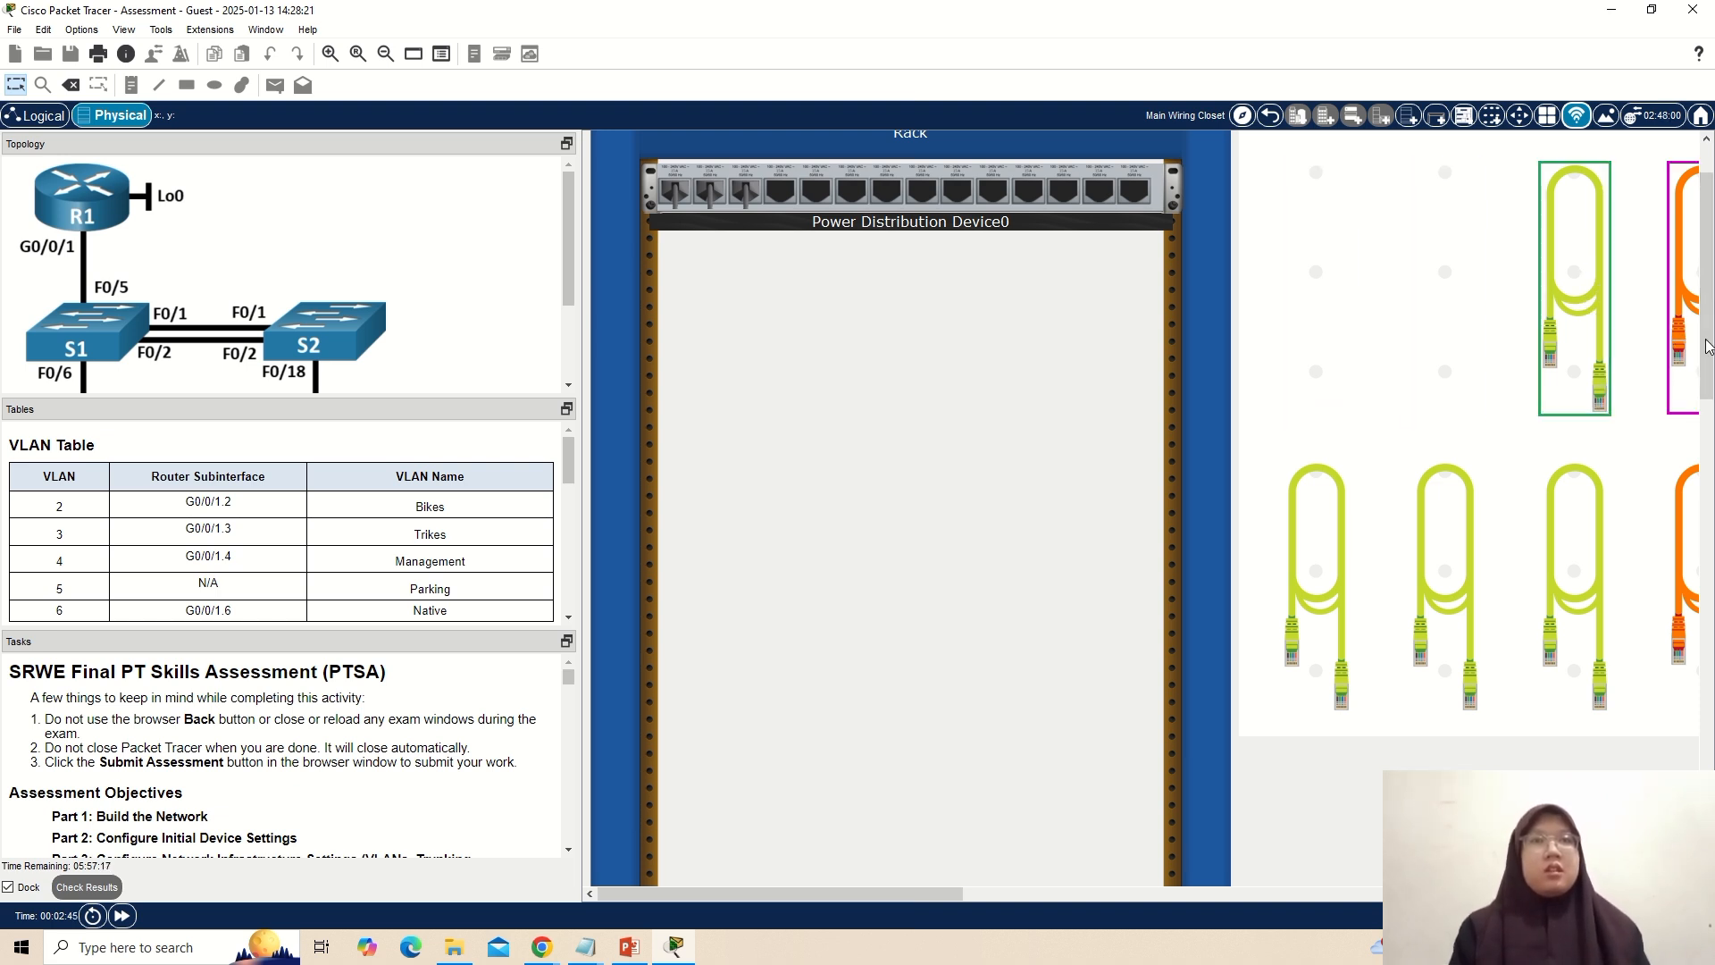
drag(1711, 288, 1712, 563)
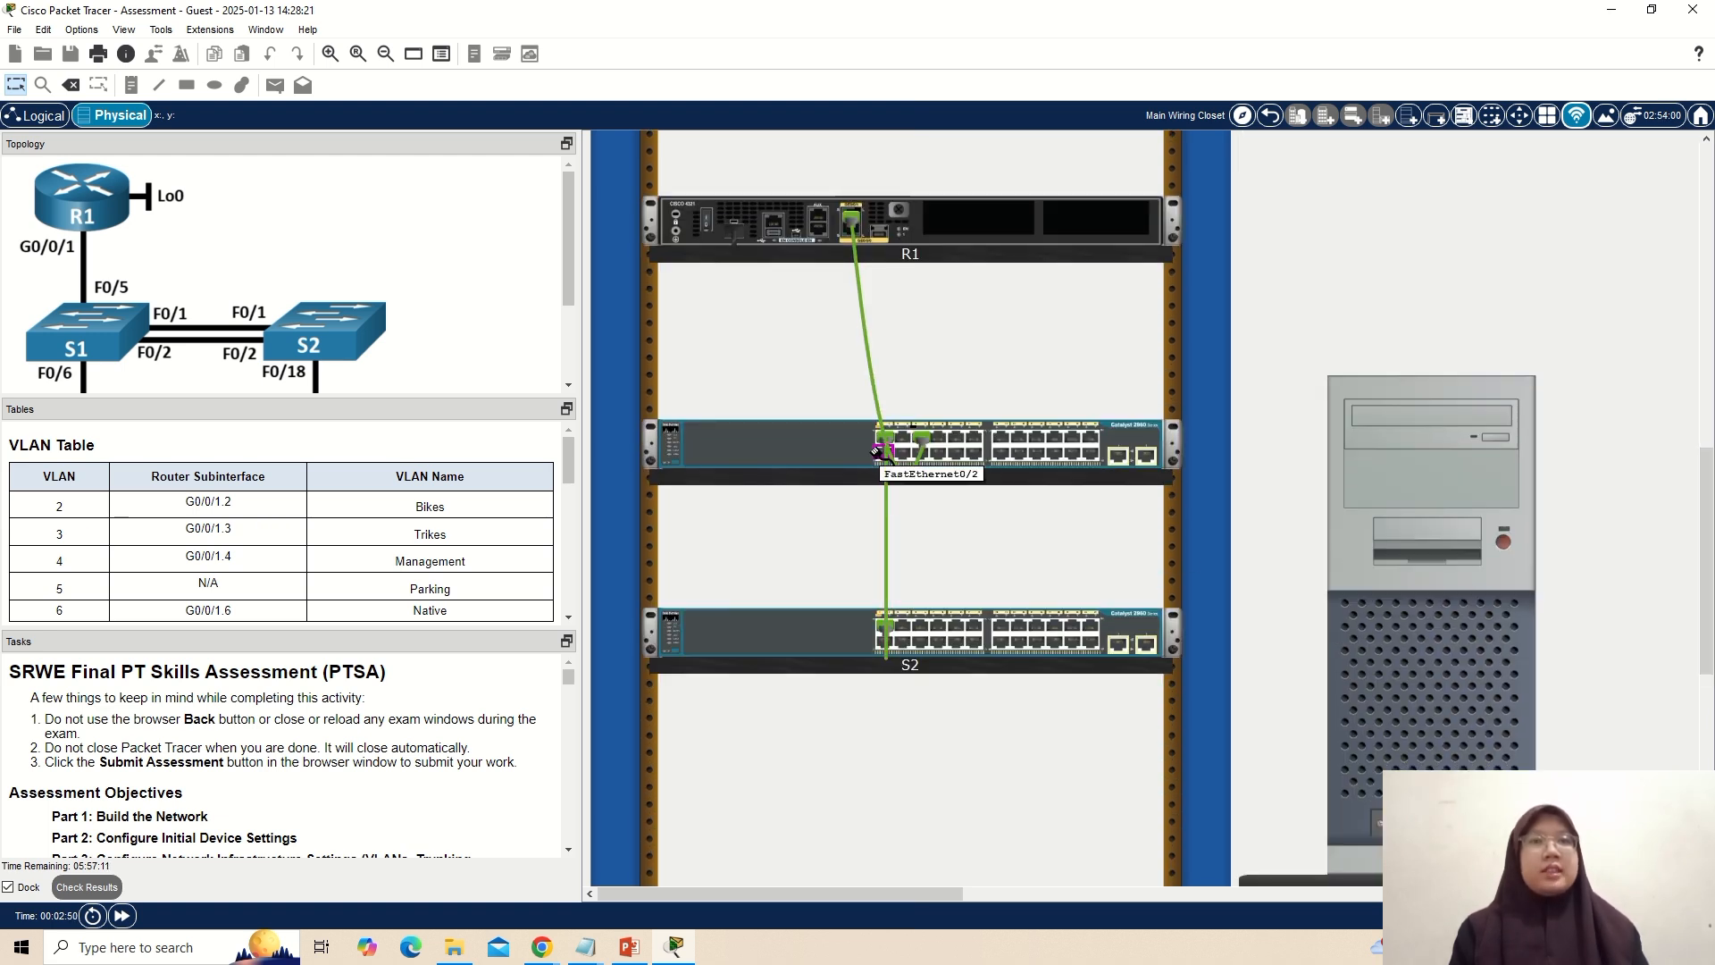
drag(877, 454, 878, 644)
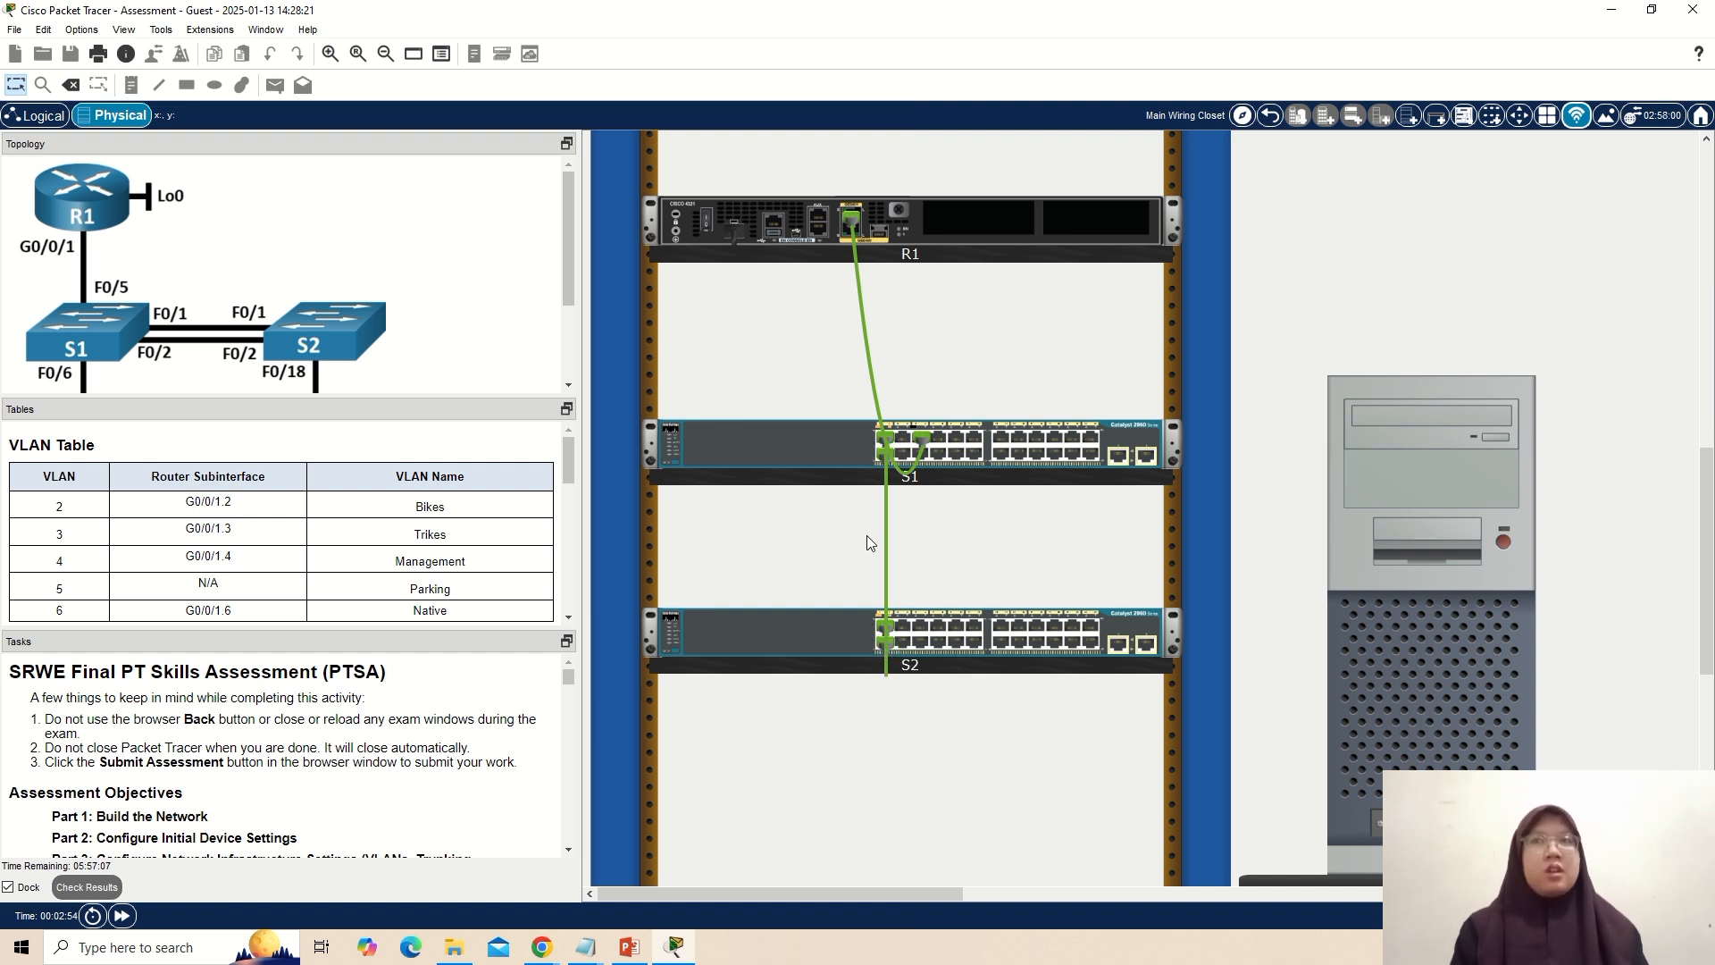
Connect S1's FastEthernet0/6 port to PC-A's Ethernet port with a copper straight-through cable.
scroll(321, 295, down, 4)
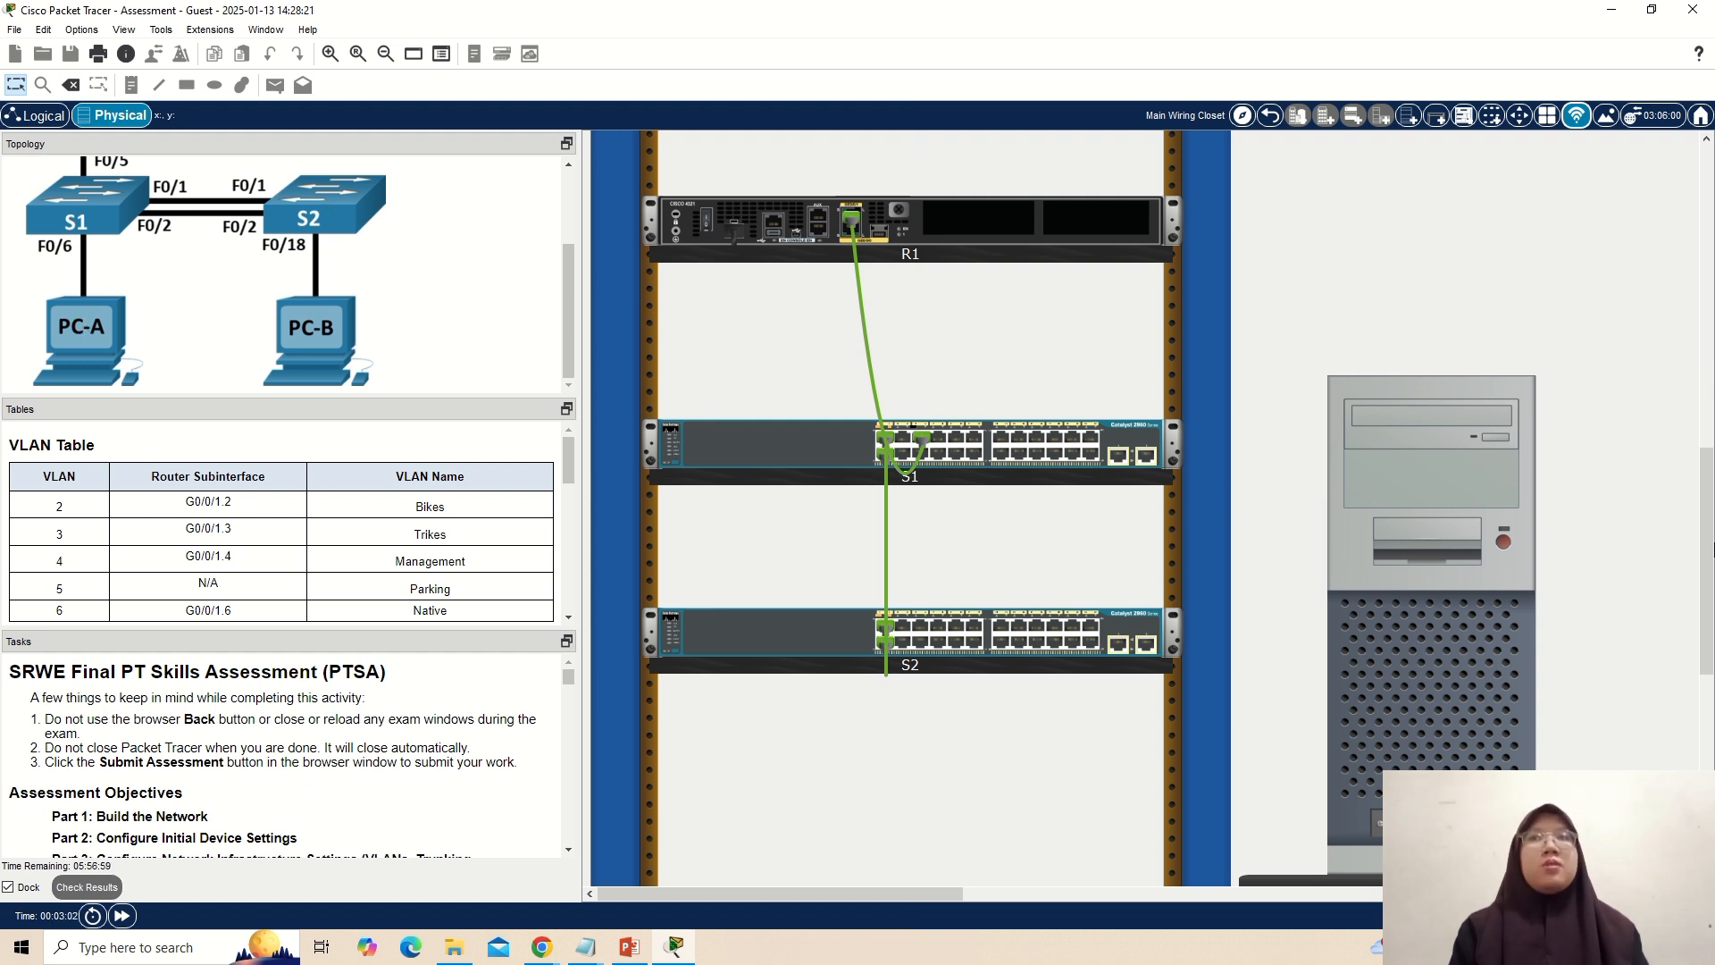
scroll(1706, 547, up, 10)
click(1320, 592)
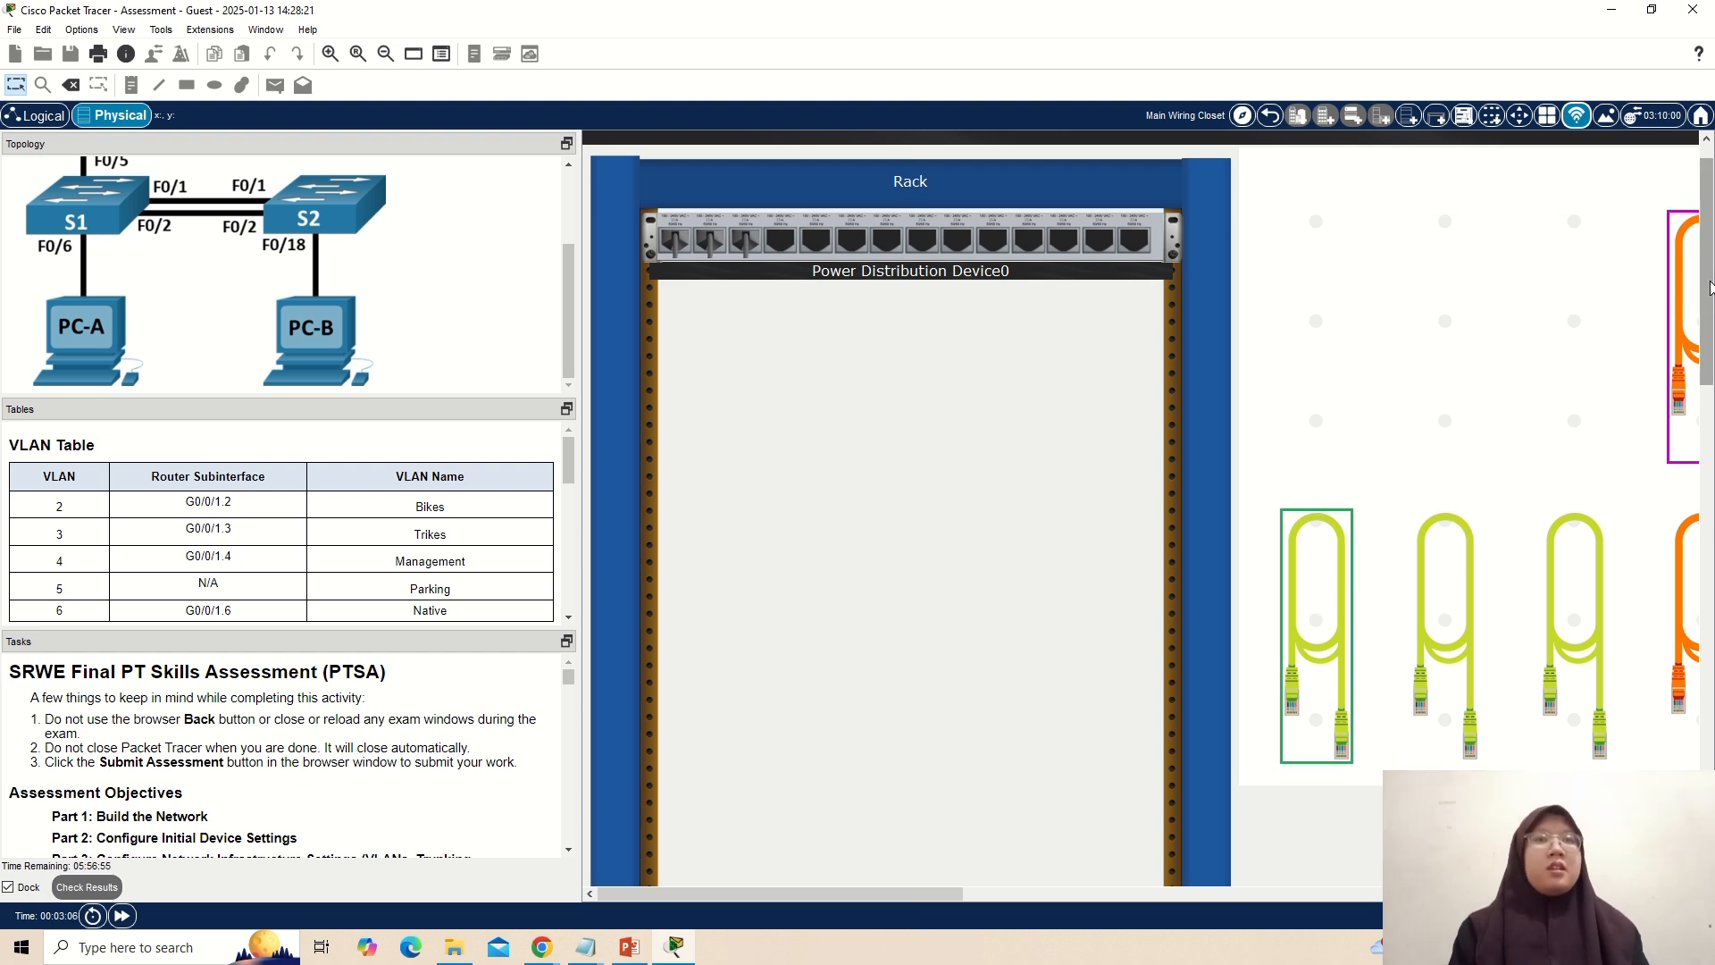
scroll(1709, 286, down, 10)
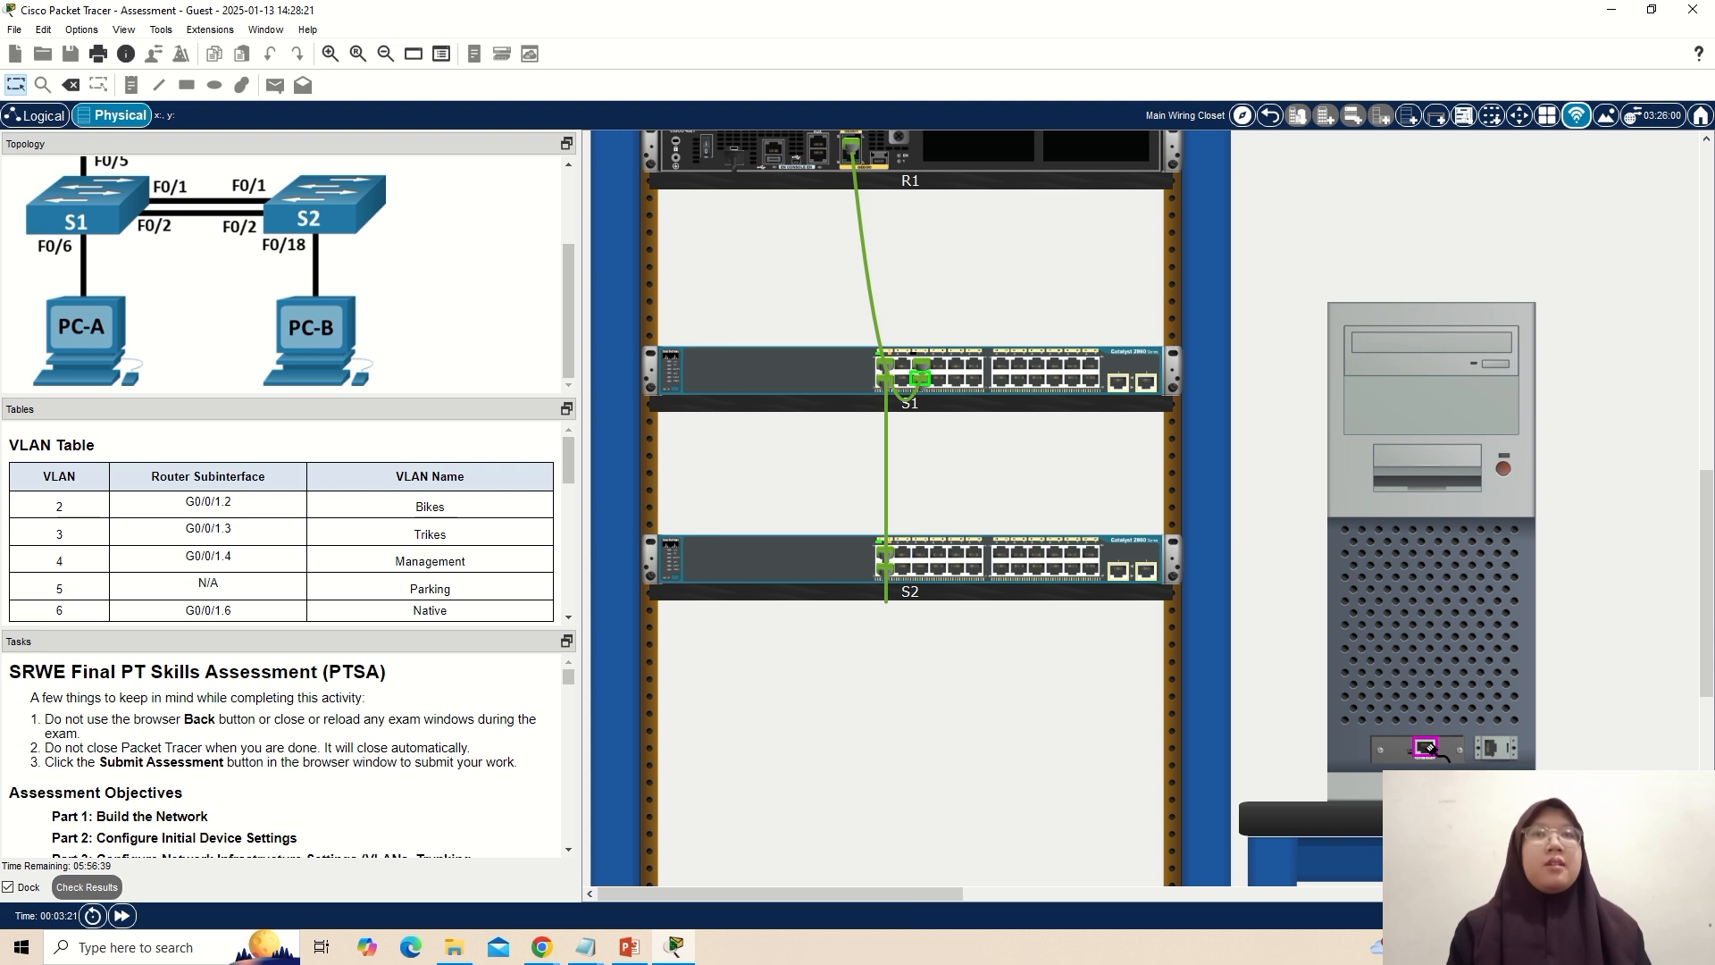
click(1429, 747)
Connect S2's FastEthernet0/18 port to PC-B's Ethernet port with a copper straight-through cable.
mouse_move(1706, 617)
mouse_down()
mouse_move(1713, 391)
mouse_move(1714, 652)
mouse_move(1714, 638)
mouse_up()
click(1471, 426)
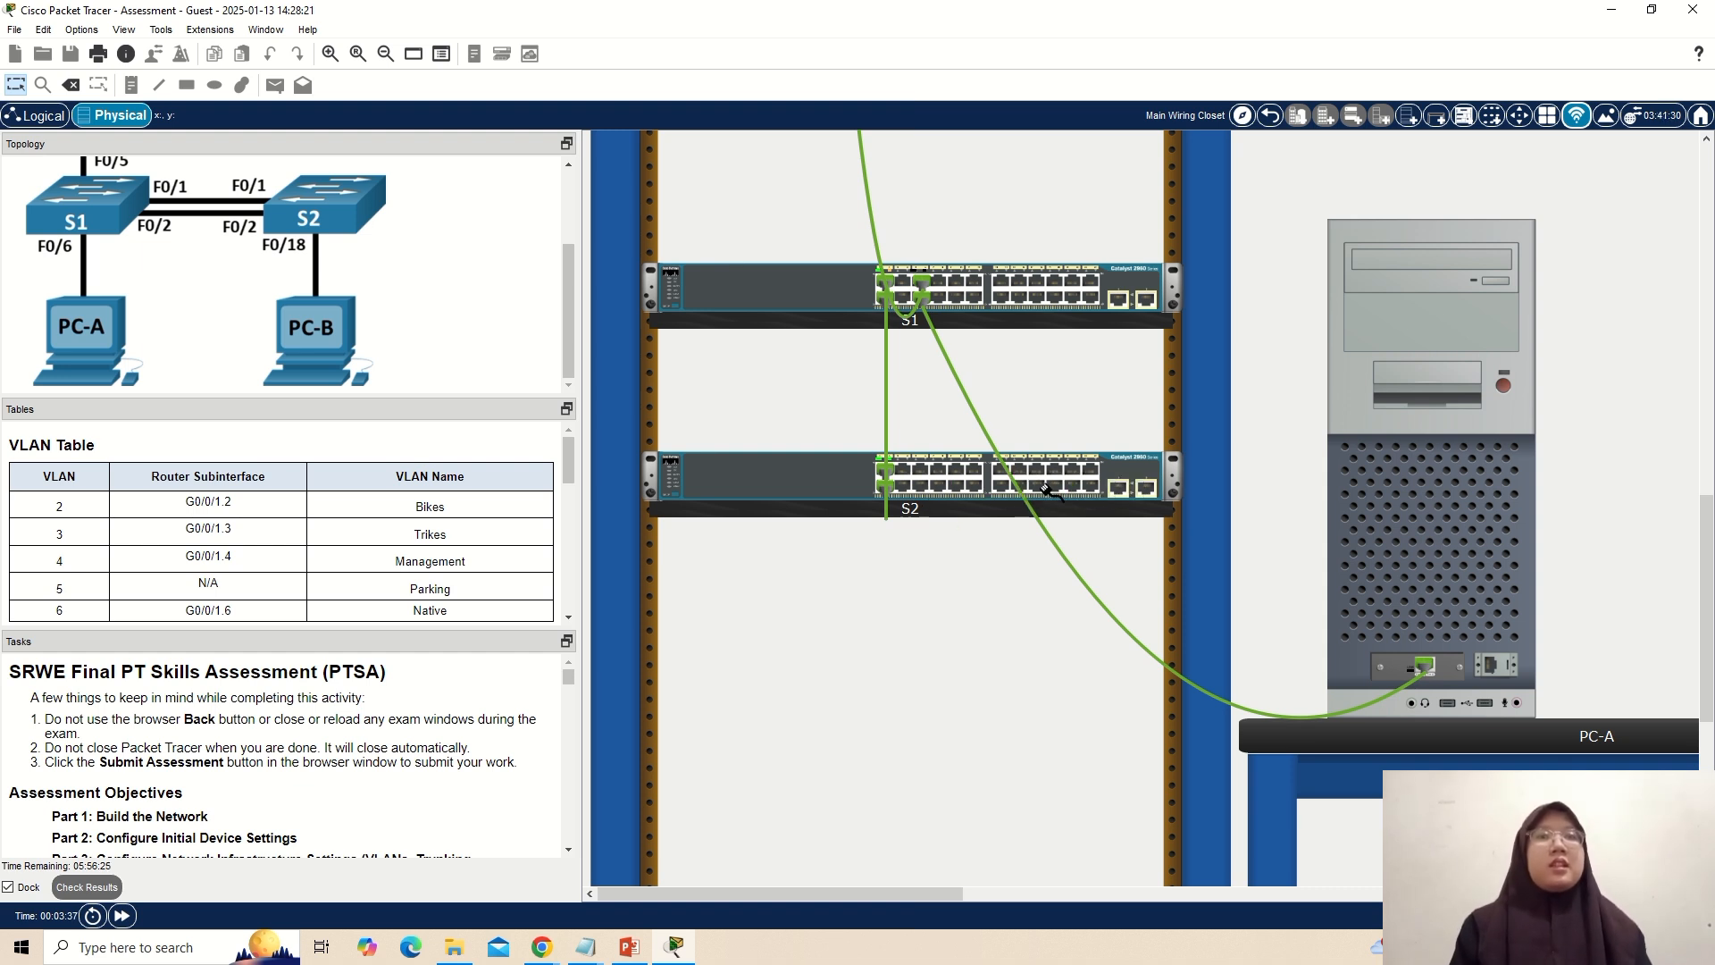
click(1039, 485)
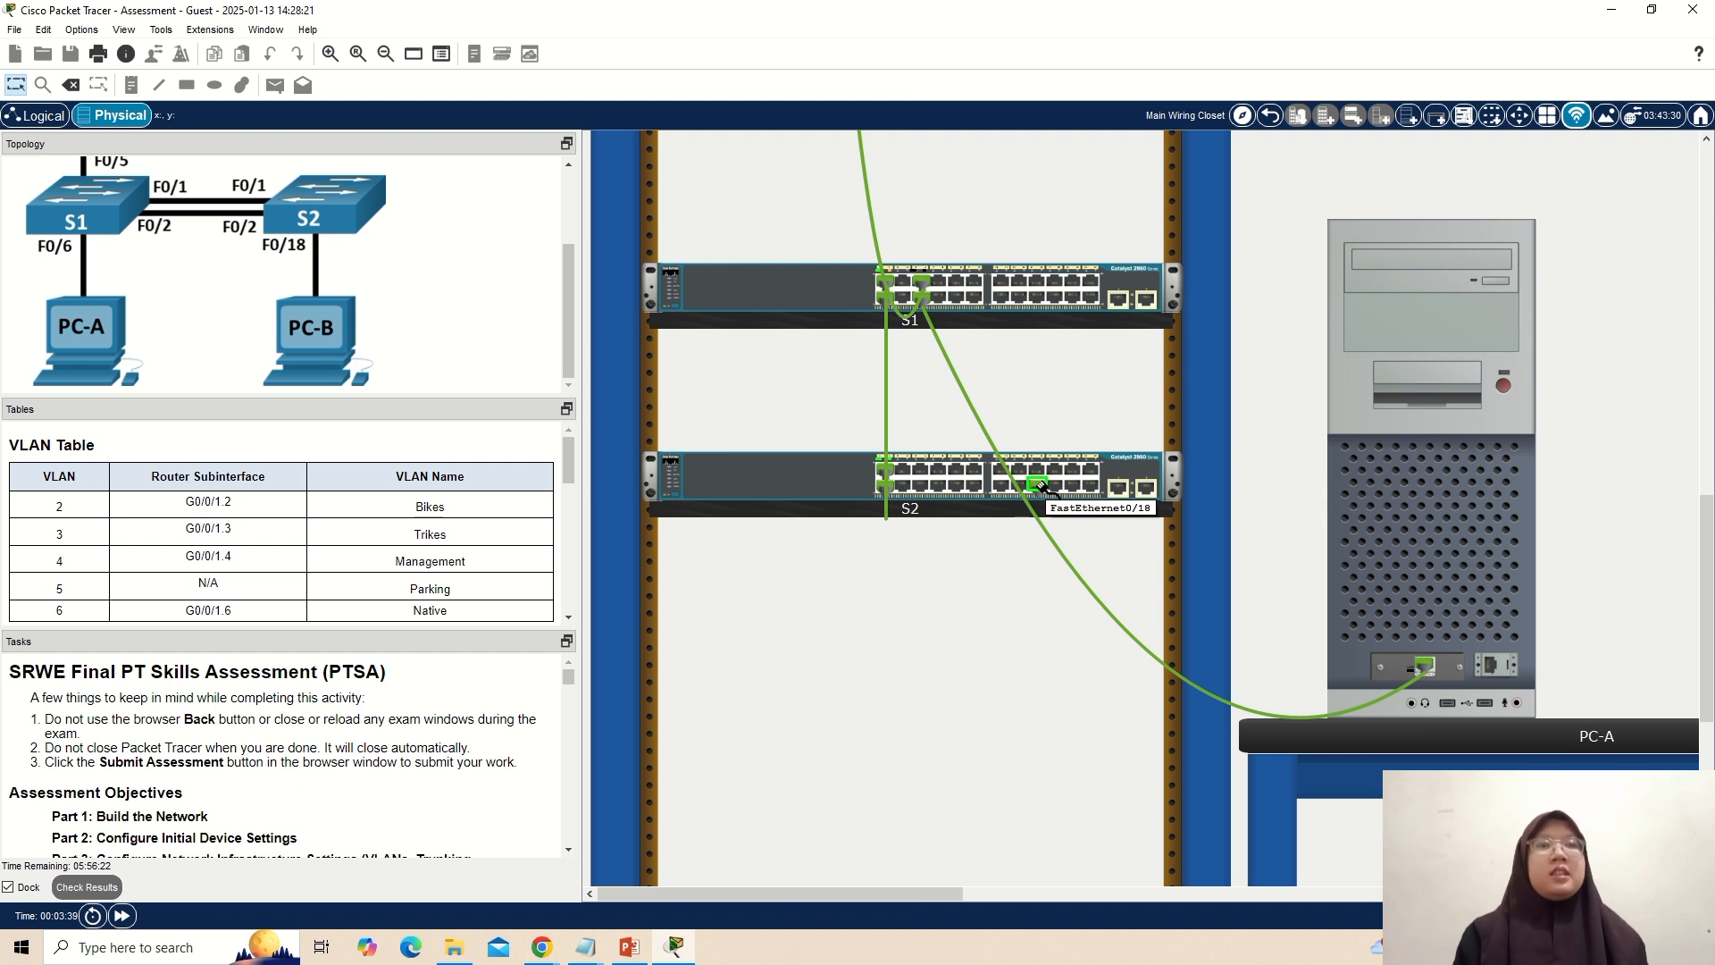
drag(895, 893, 1188, 893)
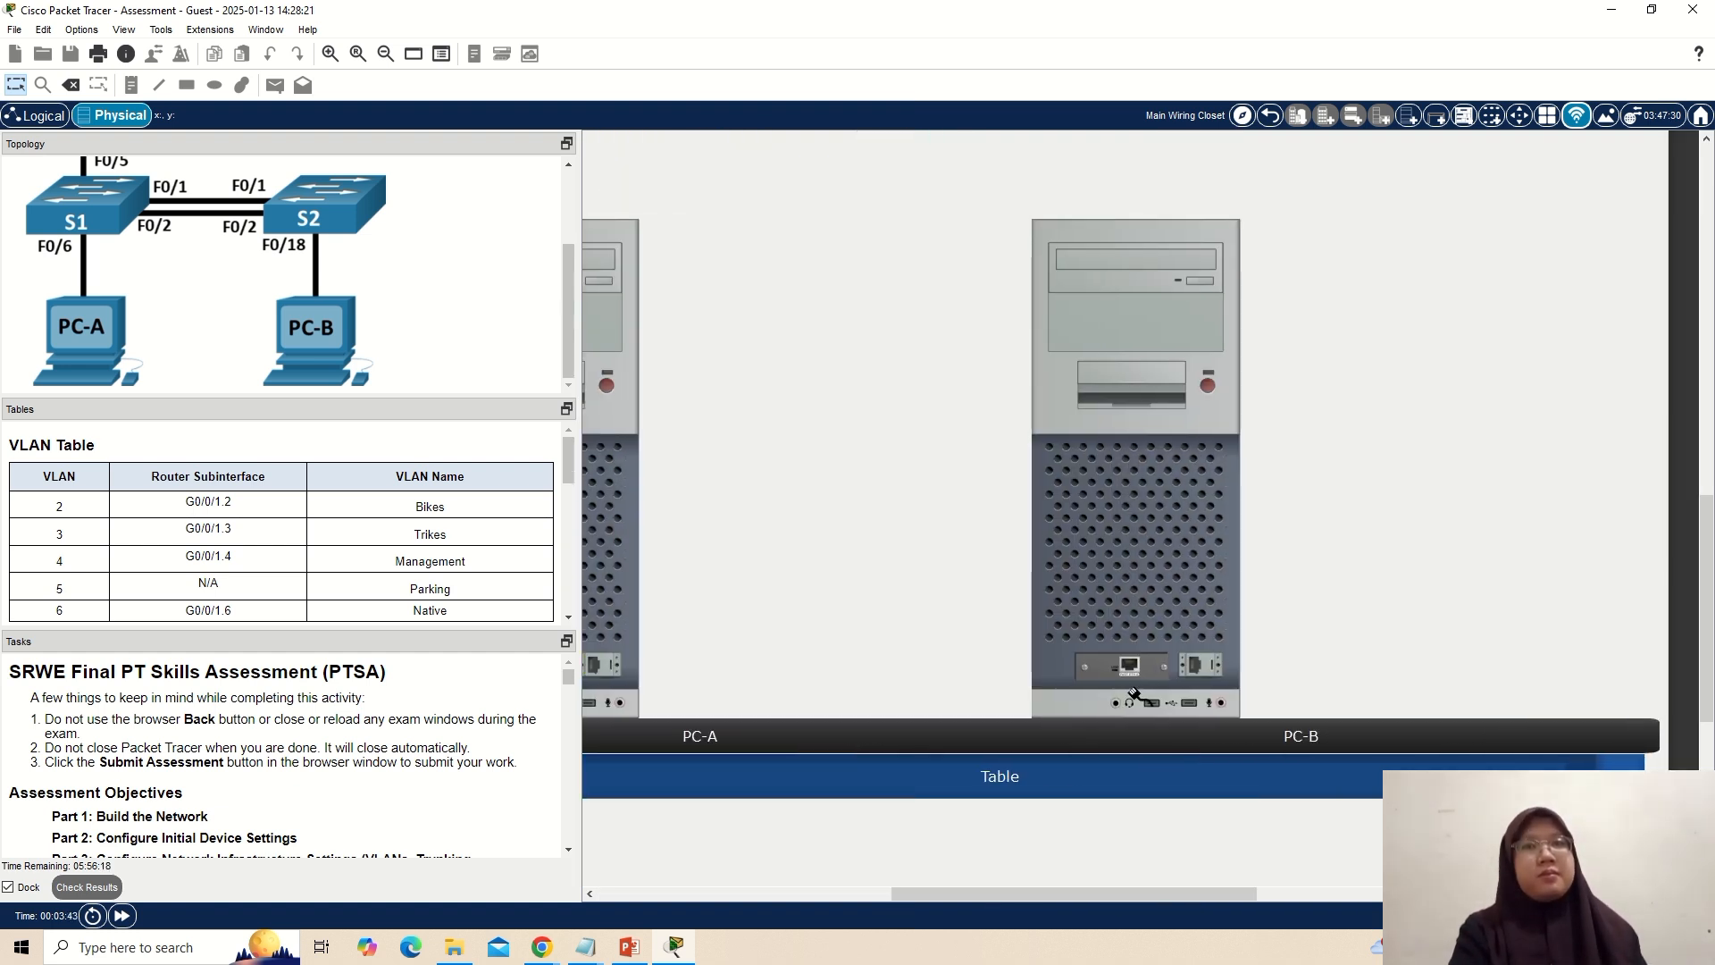
click(1130, 666)
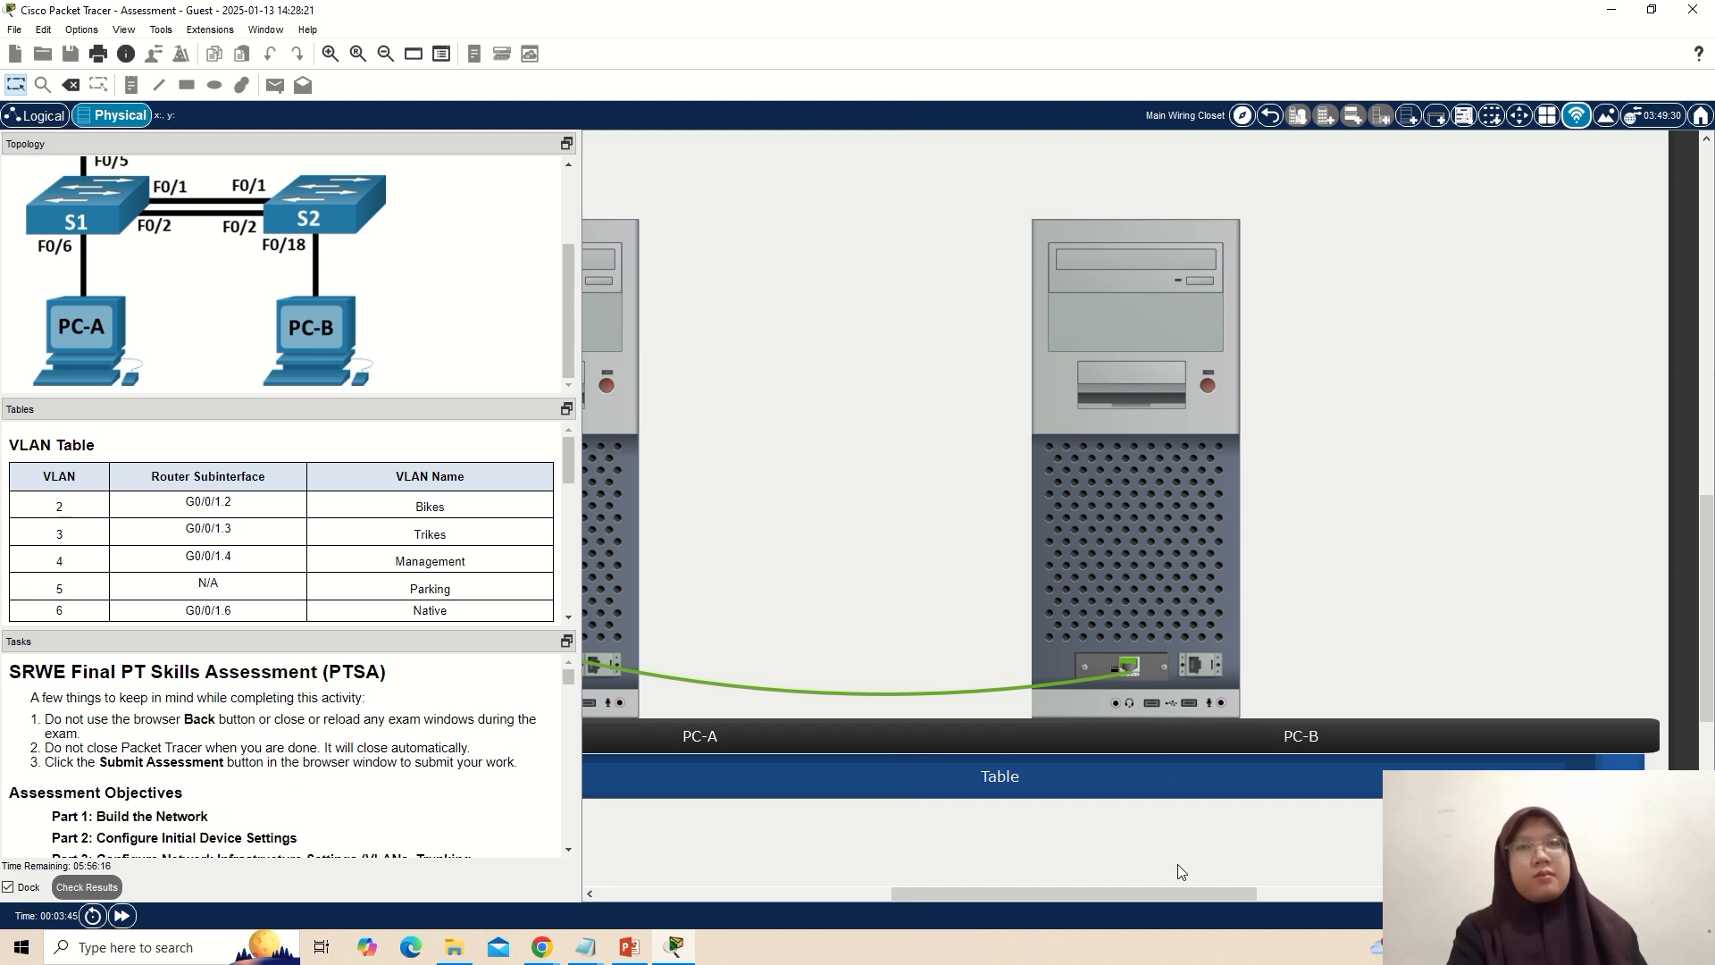
drag(1190, 891, 918, 860)
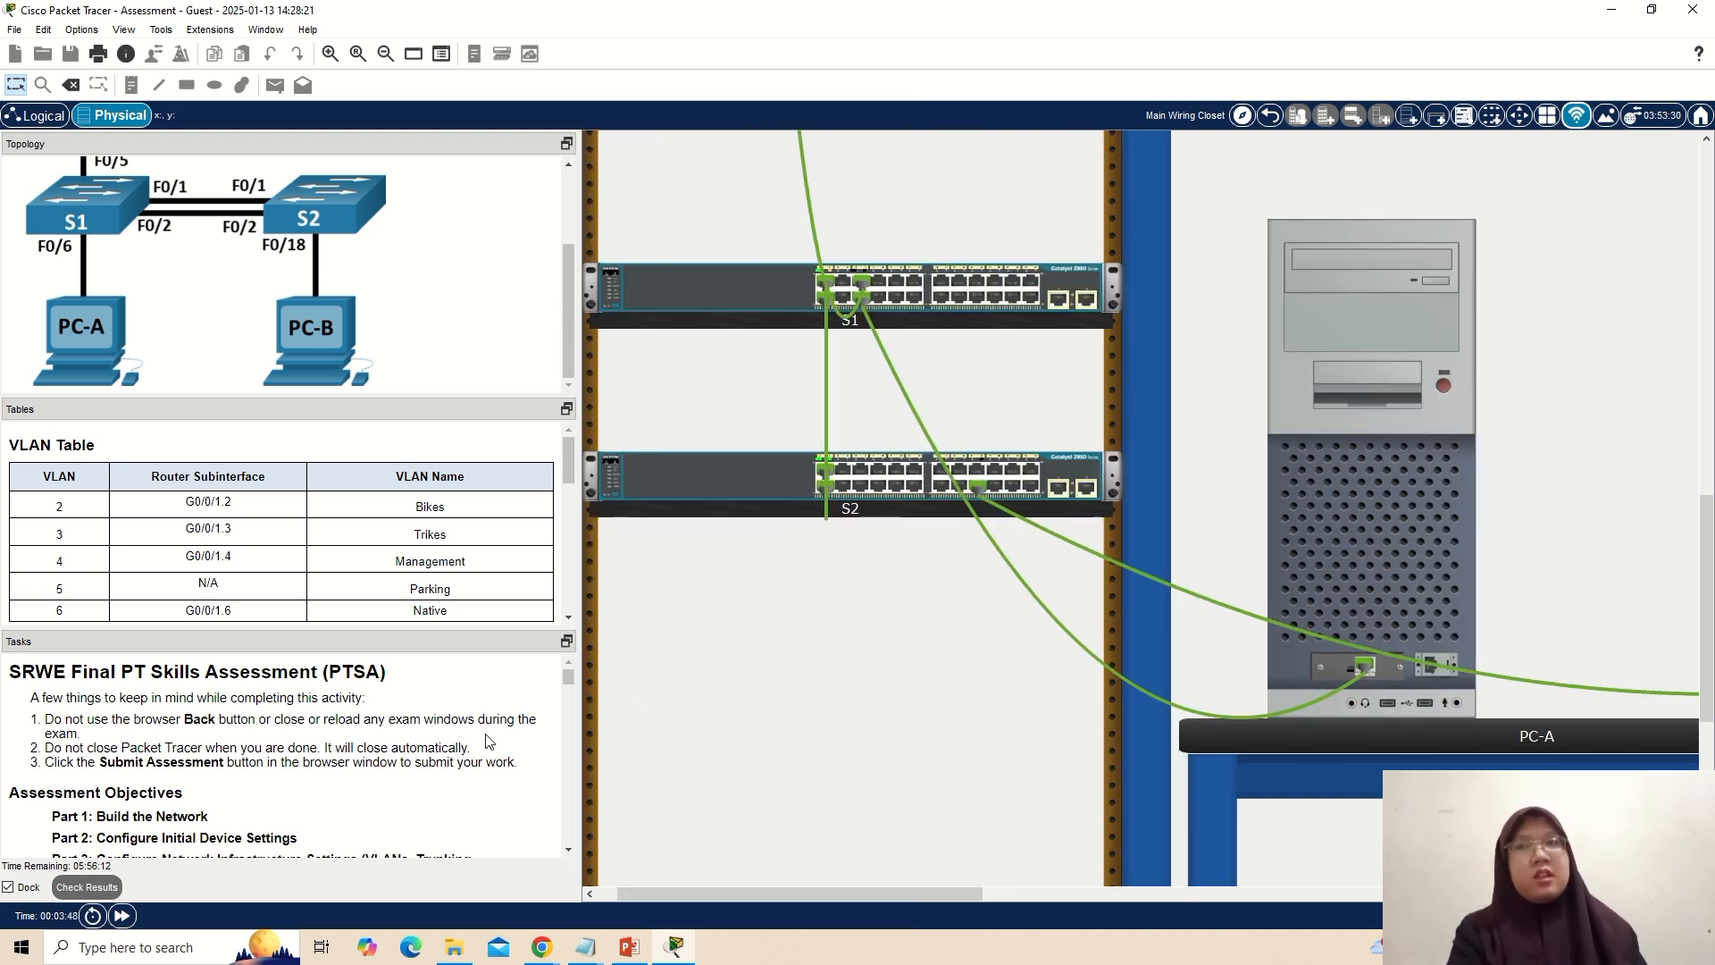
Read through the task instructions for building the network and configuring the initial router and switch settings.
scroll(489, 741, down, 5)
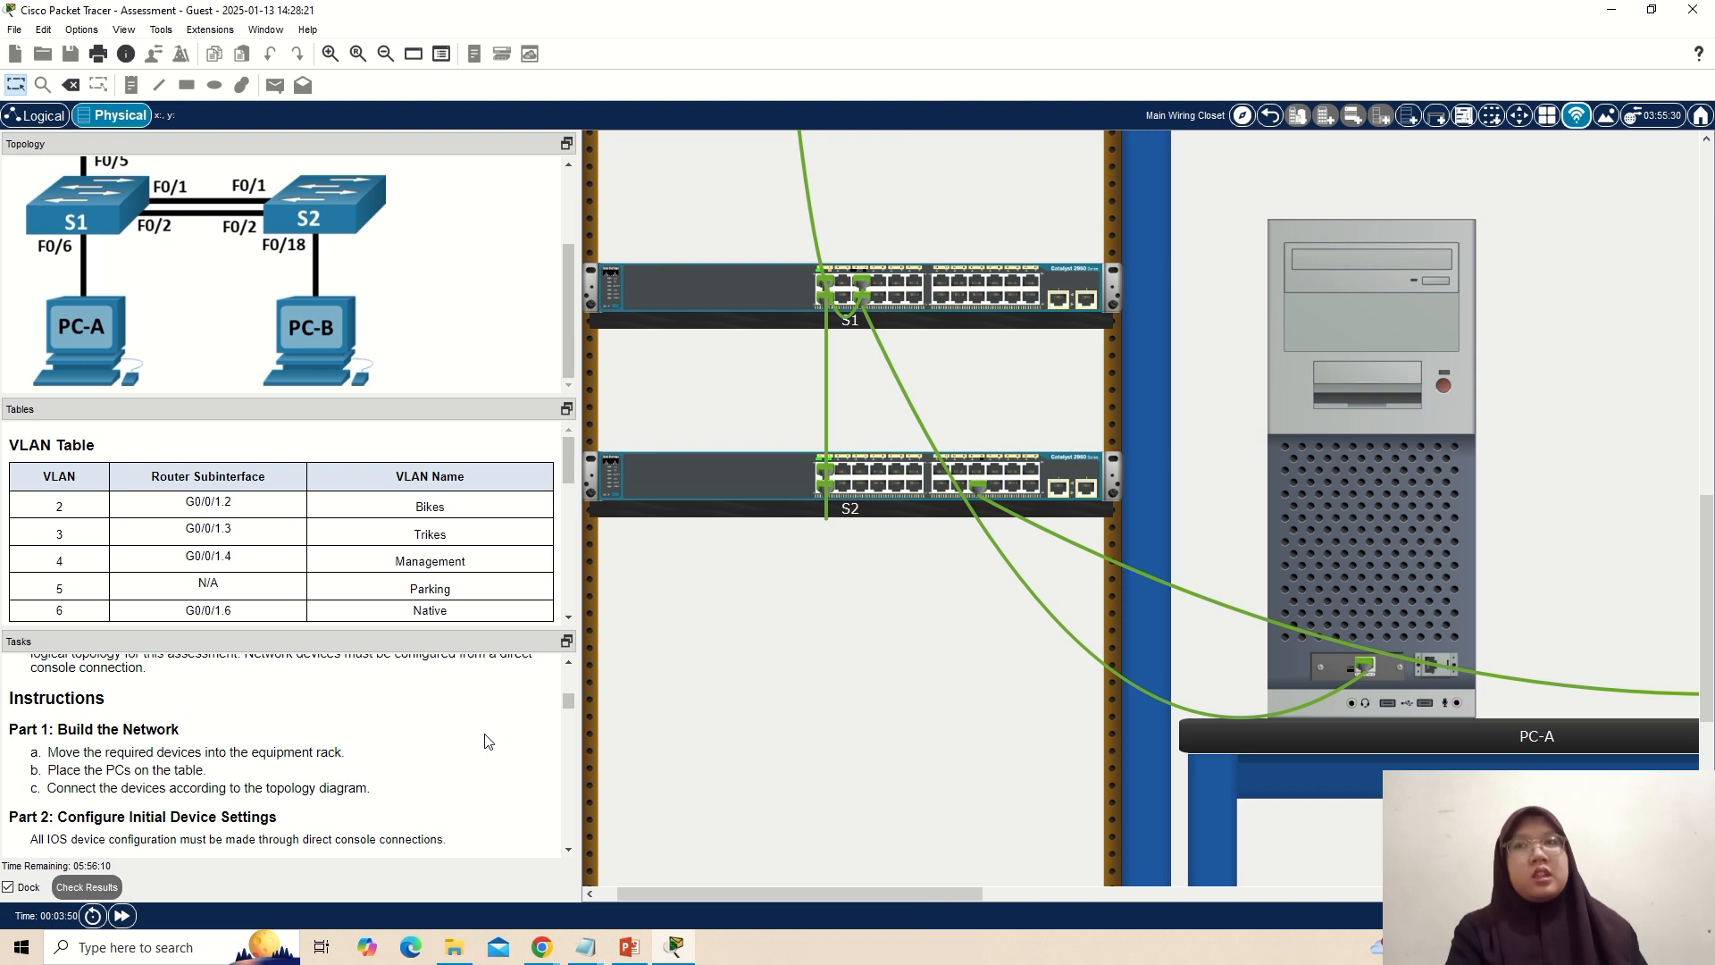
scroll(488, 741, down, 3)
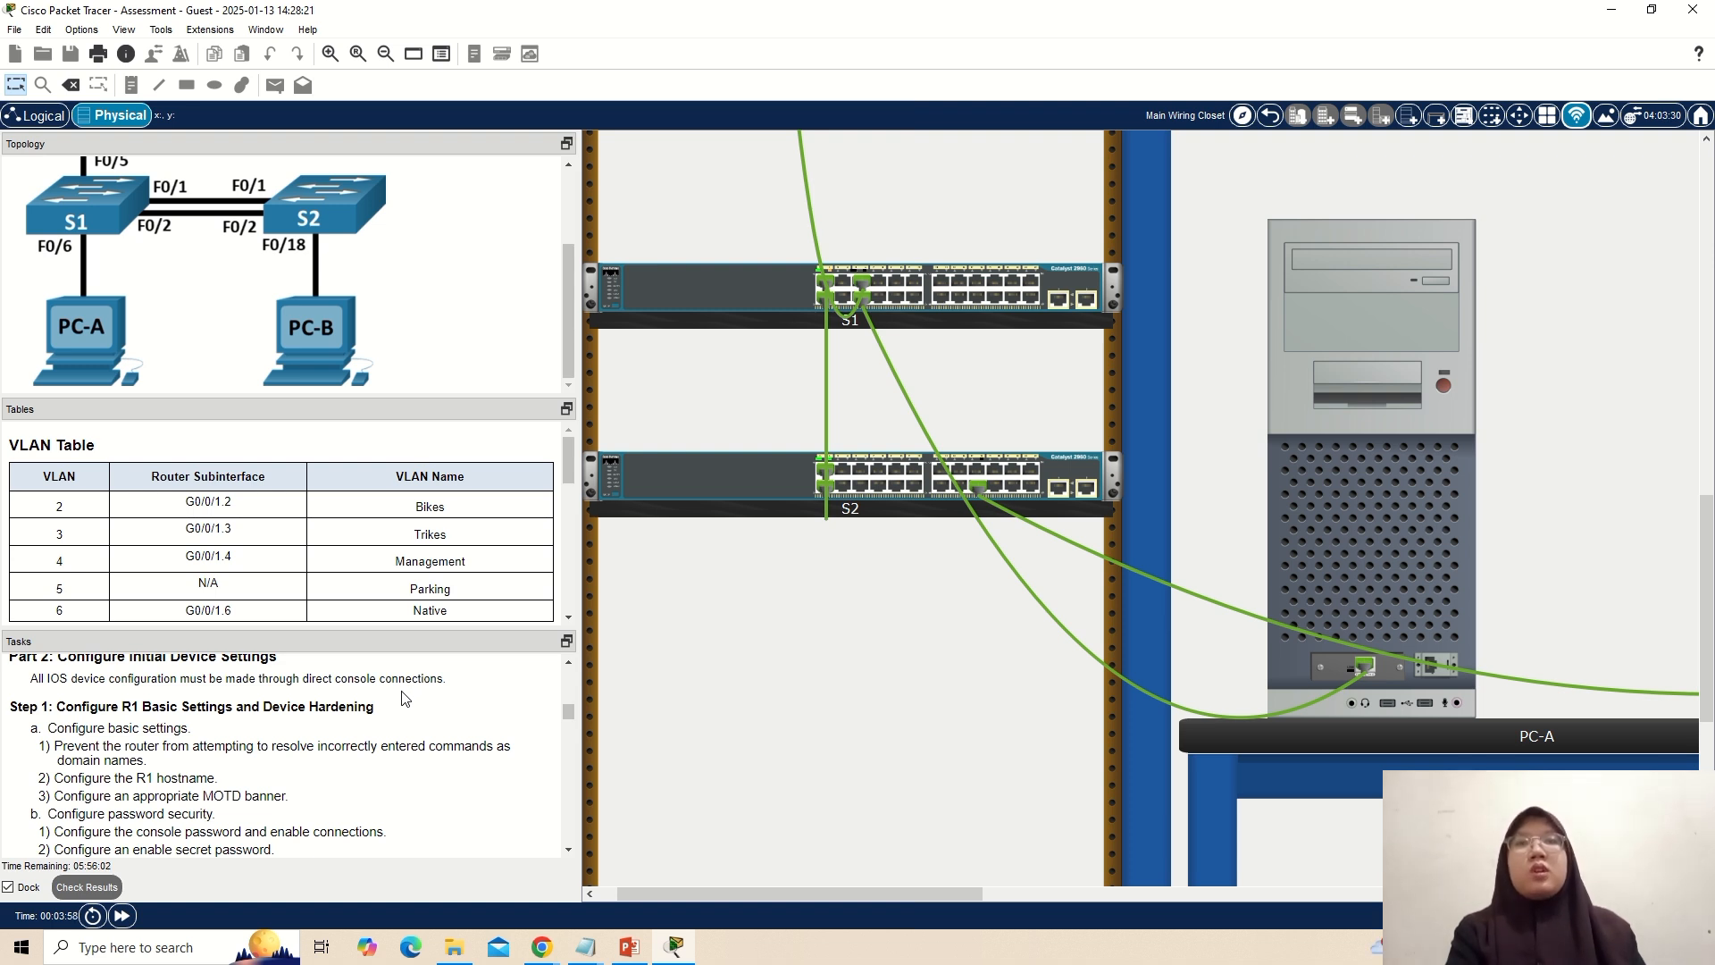
scroll(404, 697, down, 8)
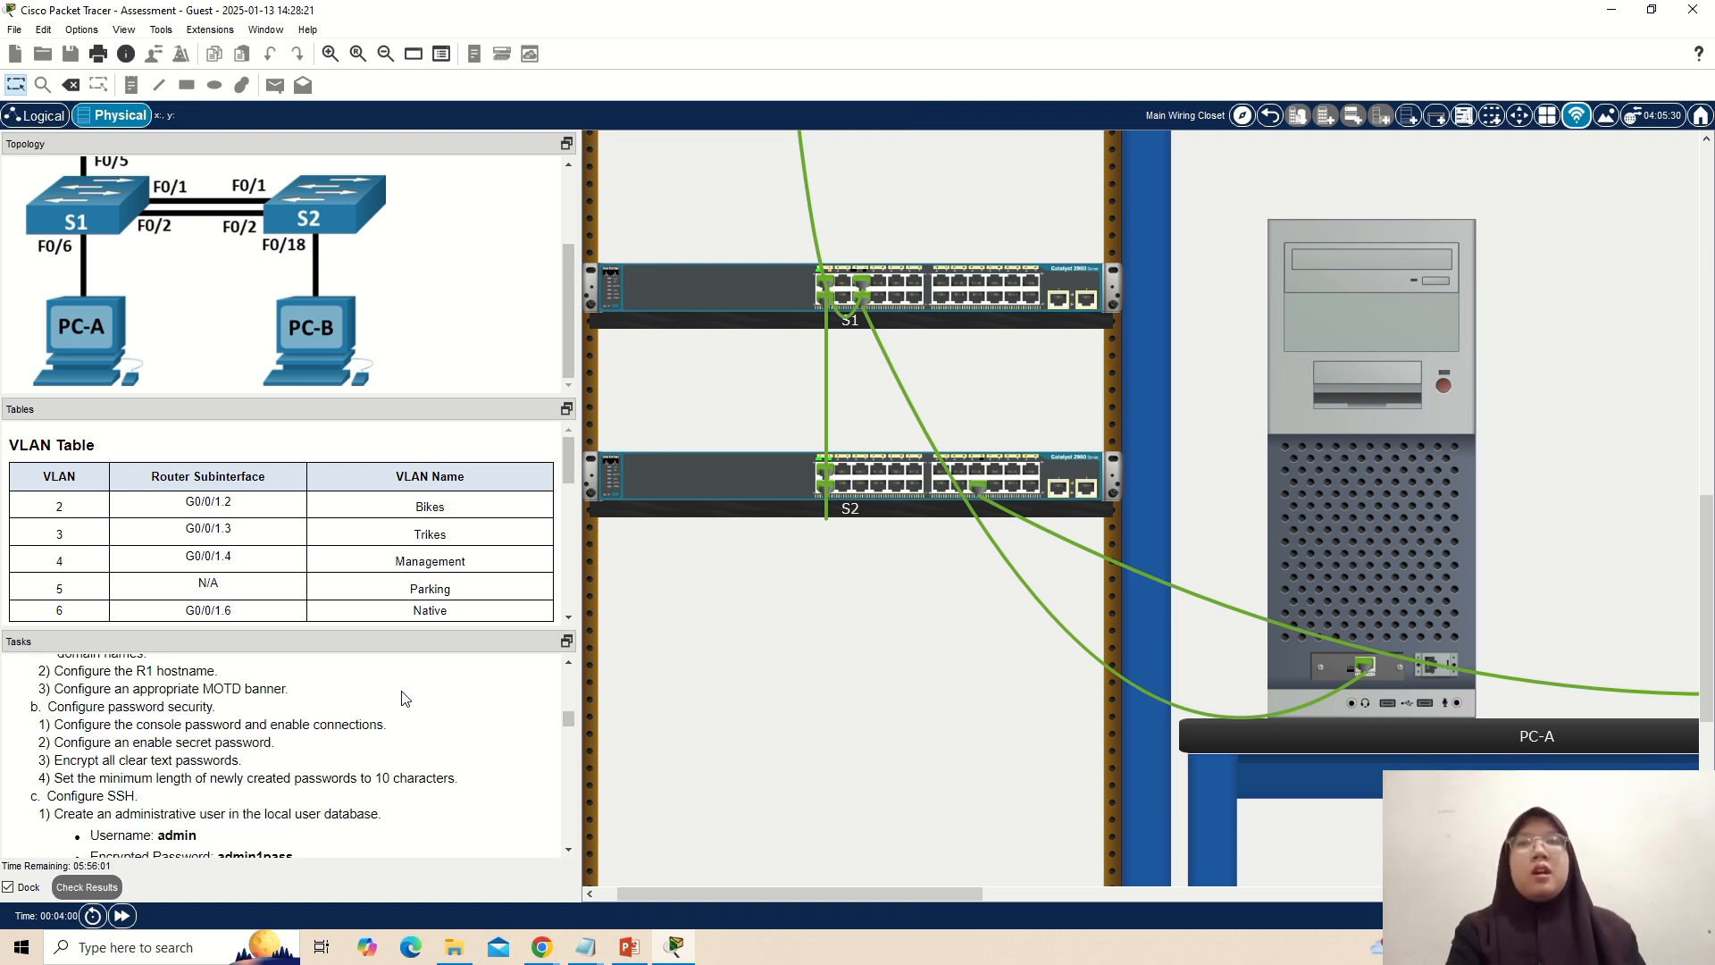
scroll(404, 697, down, 10)
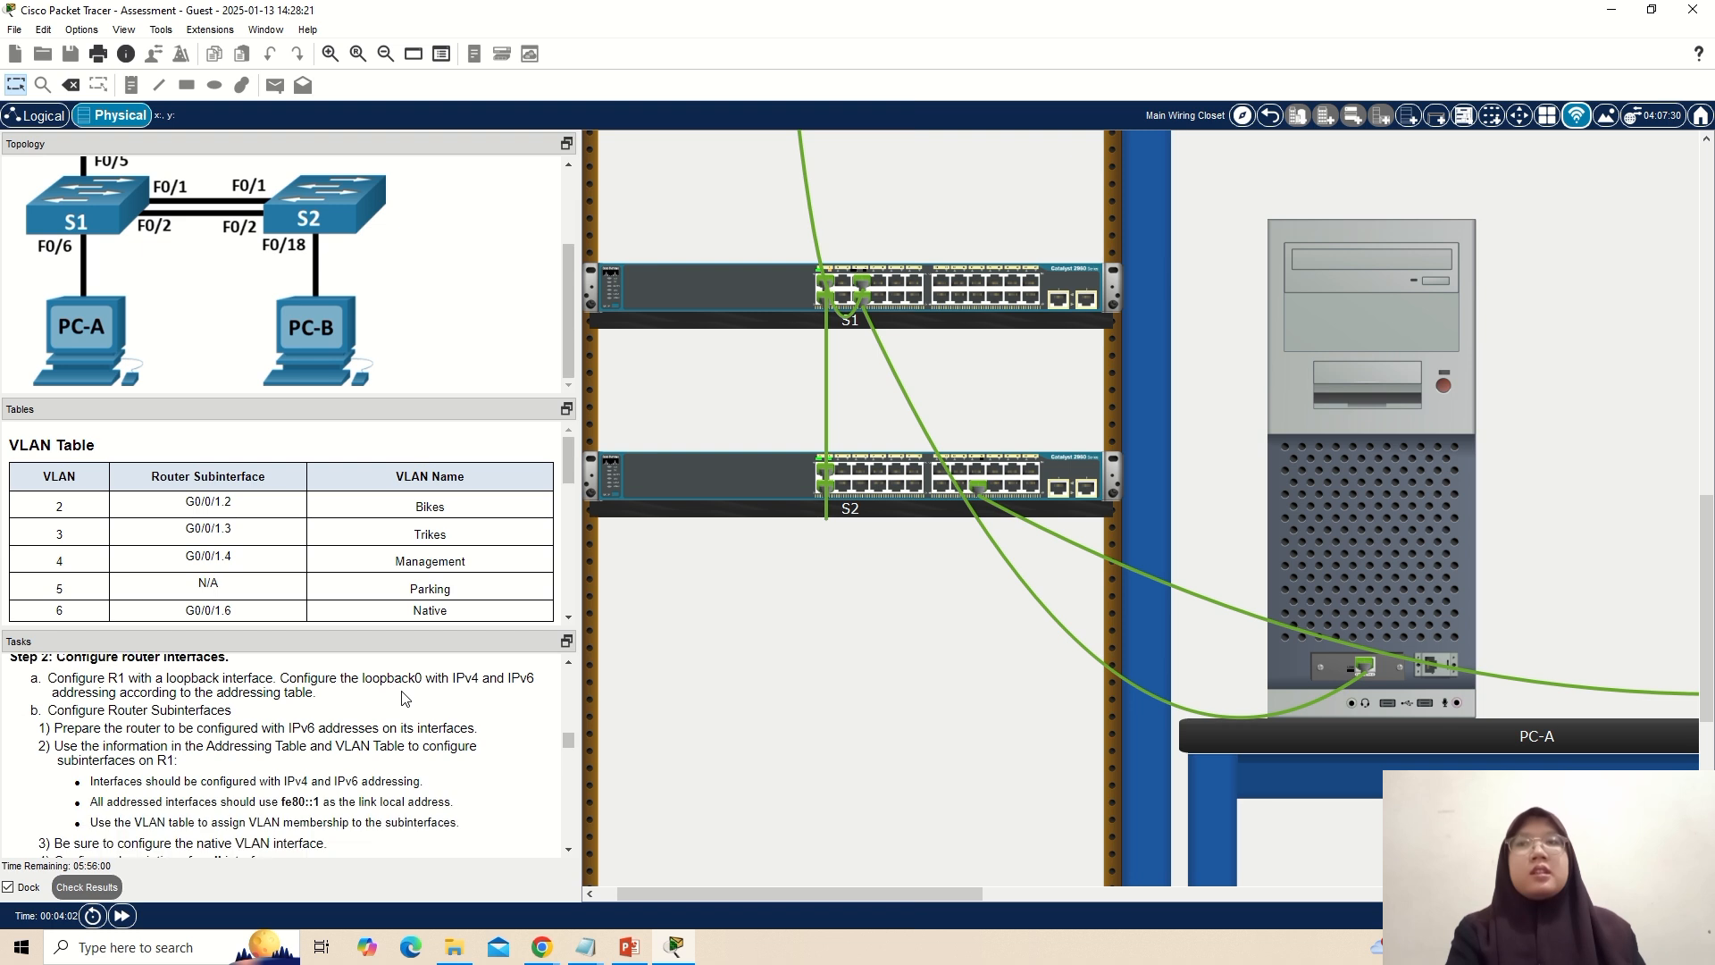
scroll(403, 698, down, 6)
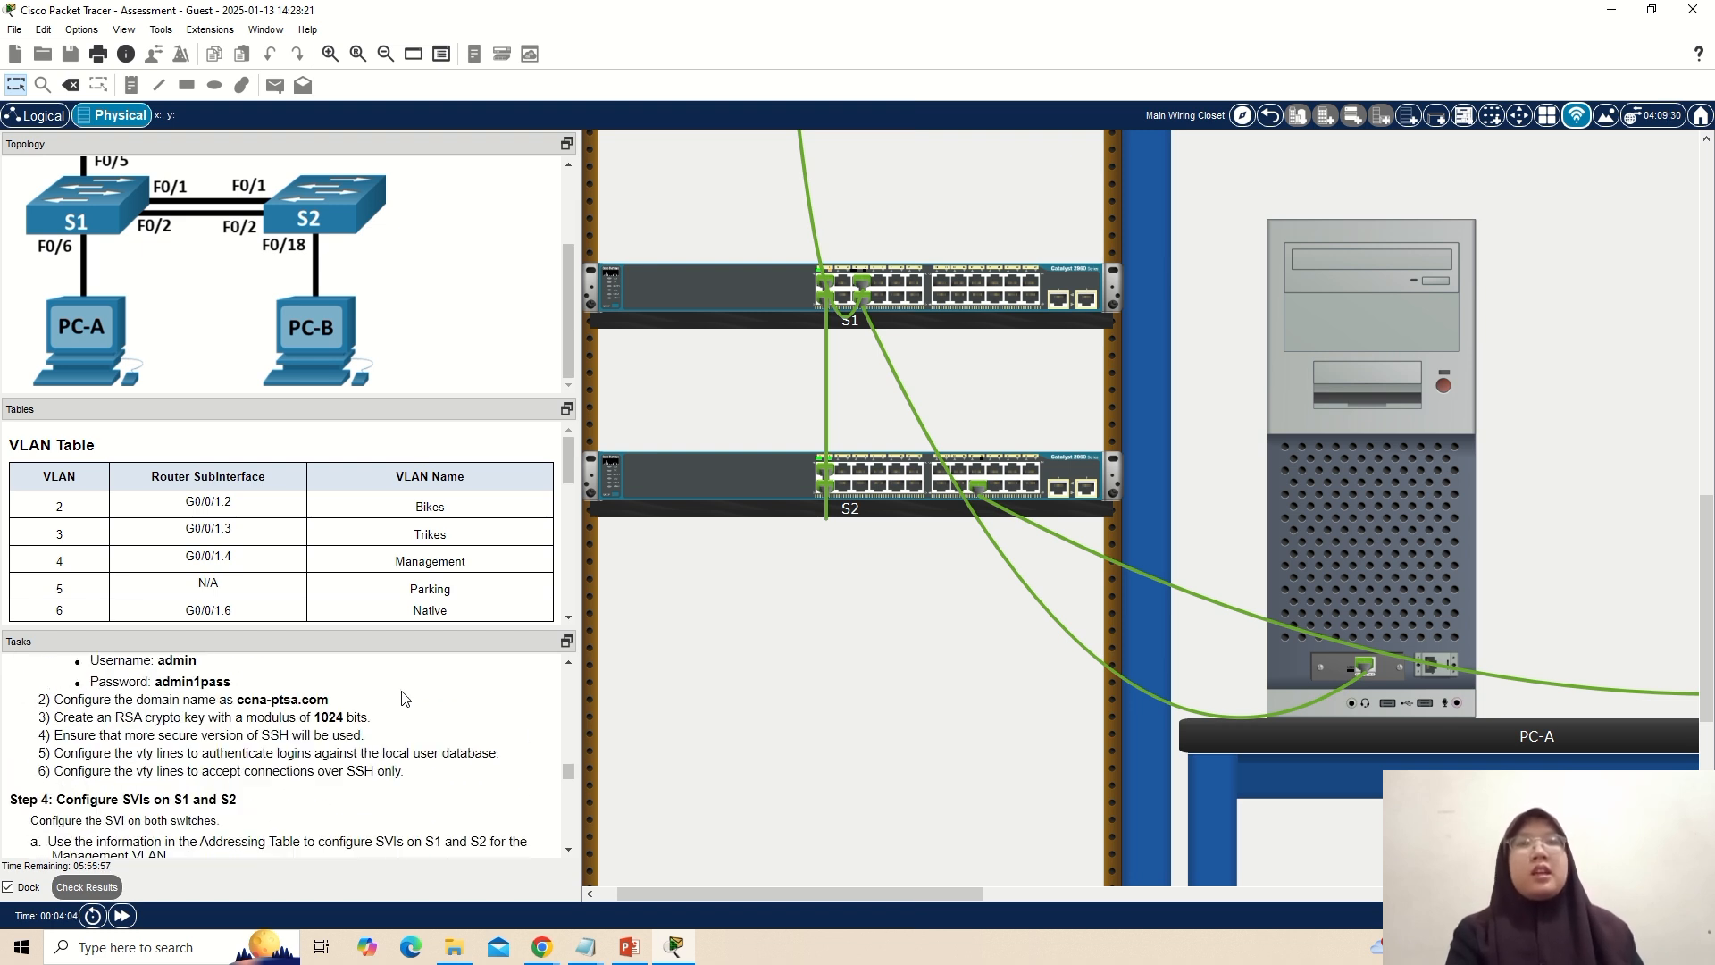
Connect R1's console port to PC-A's serial port with a console cable.
scroll(404, 698, up, 20)
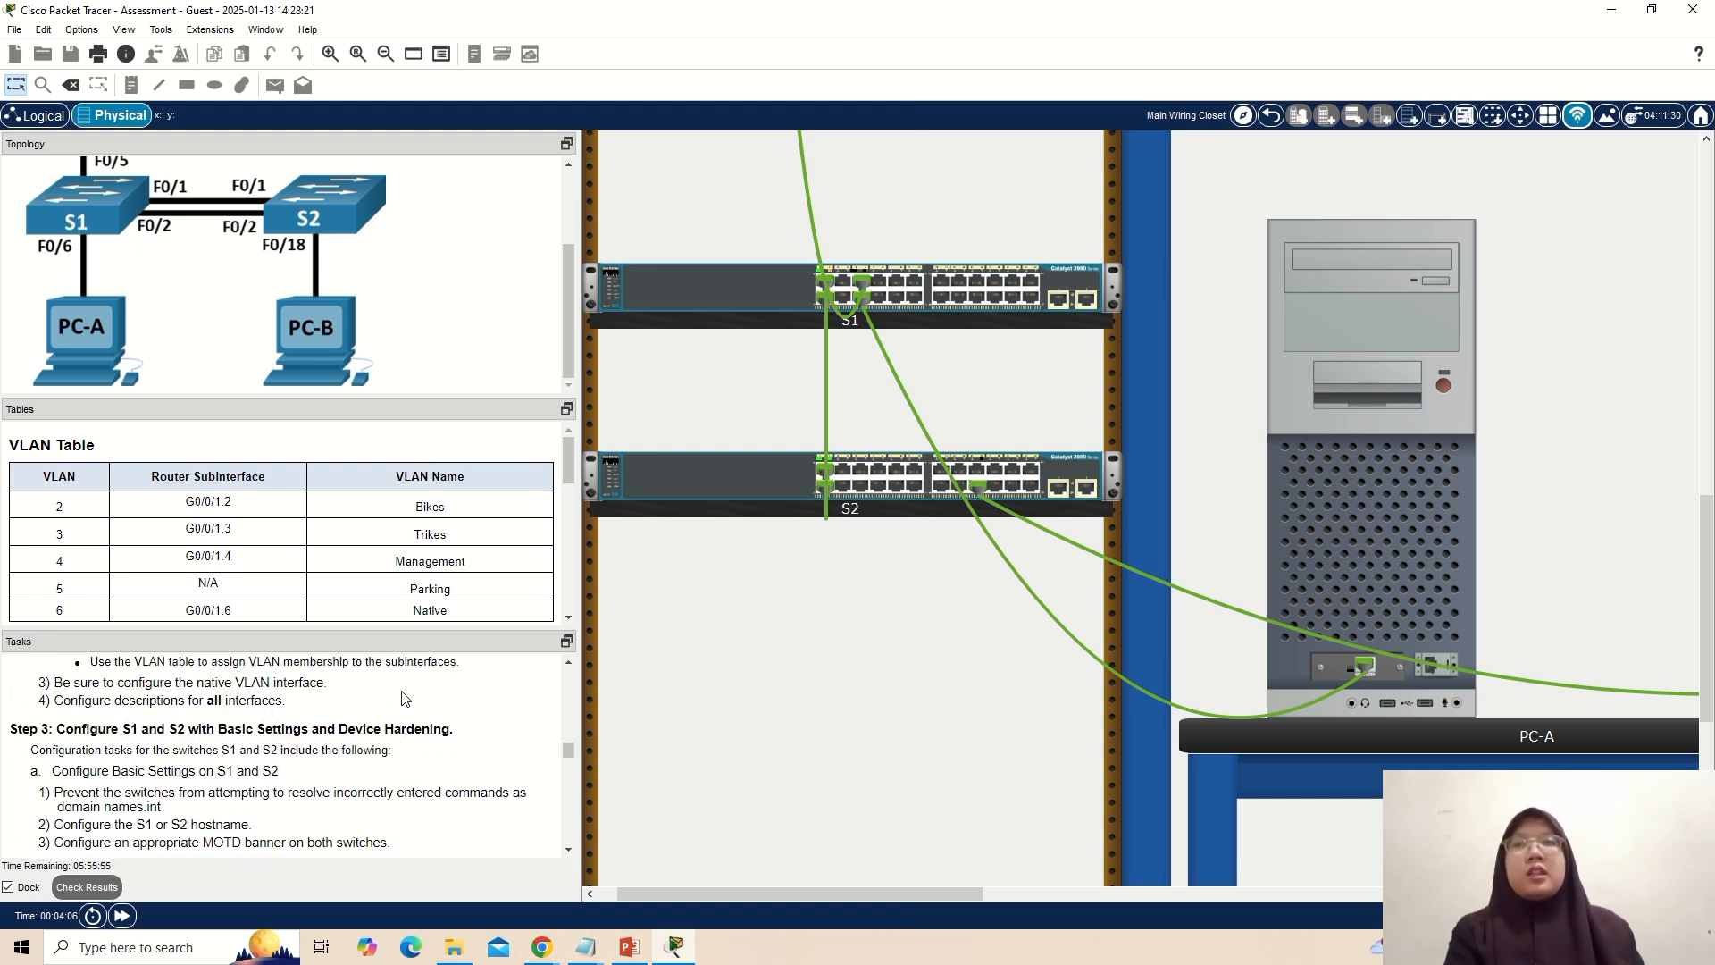
scroll(404, 698, up, 3)
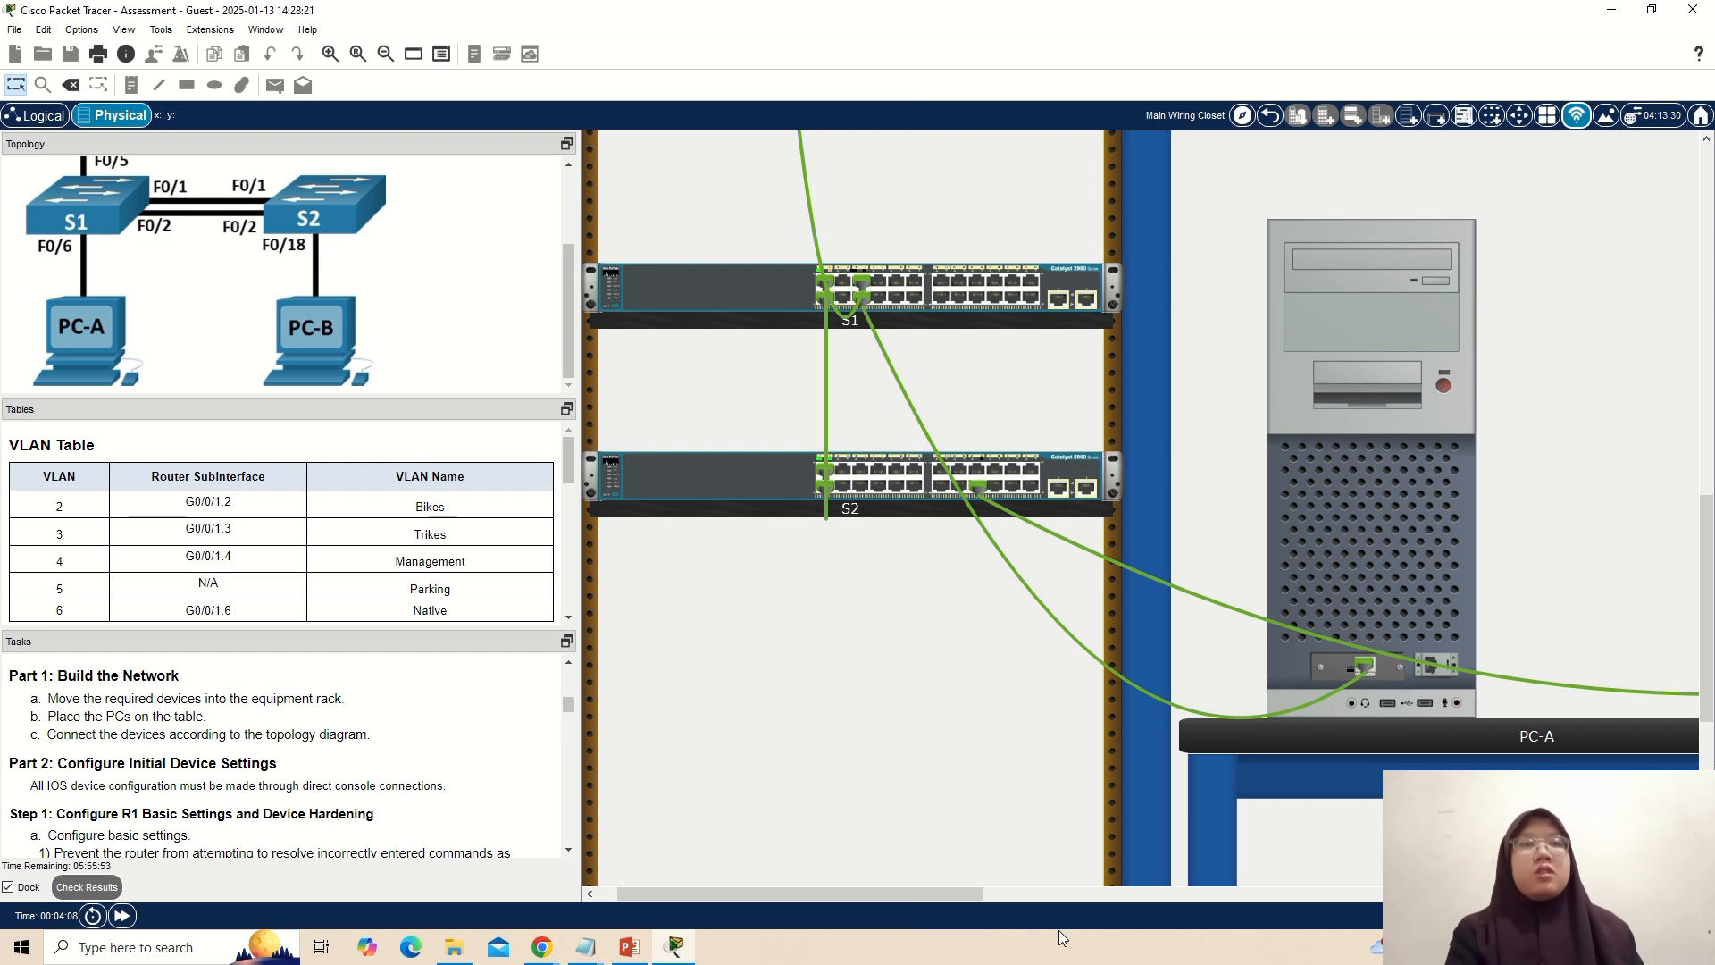
drag(1095, 899, 1184, 894)
scroll(1708, 688, up, 10)
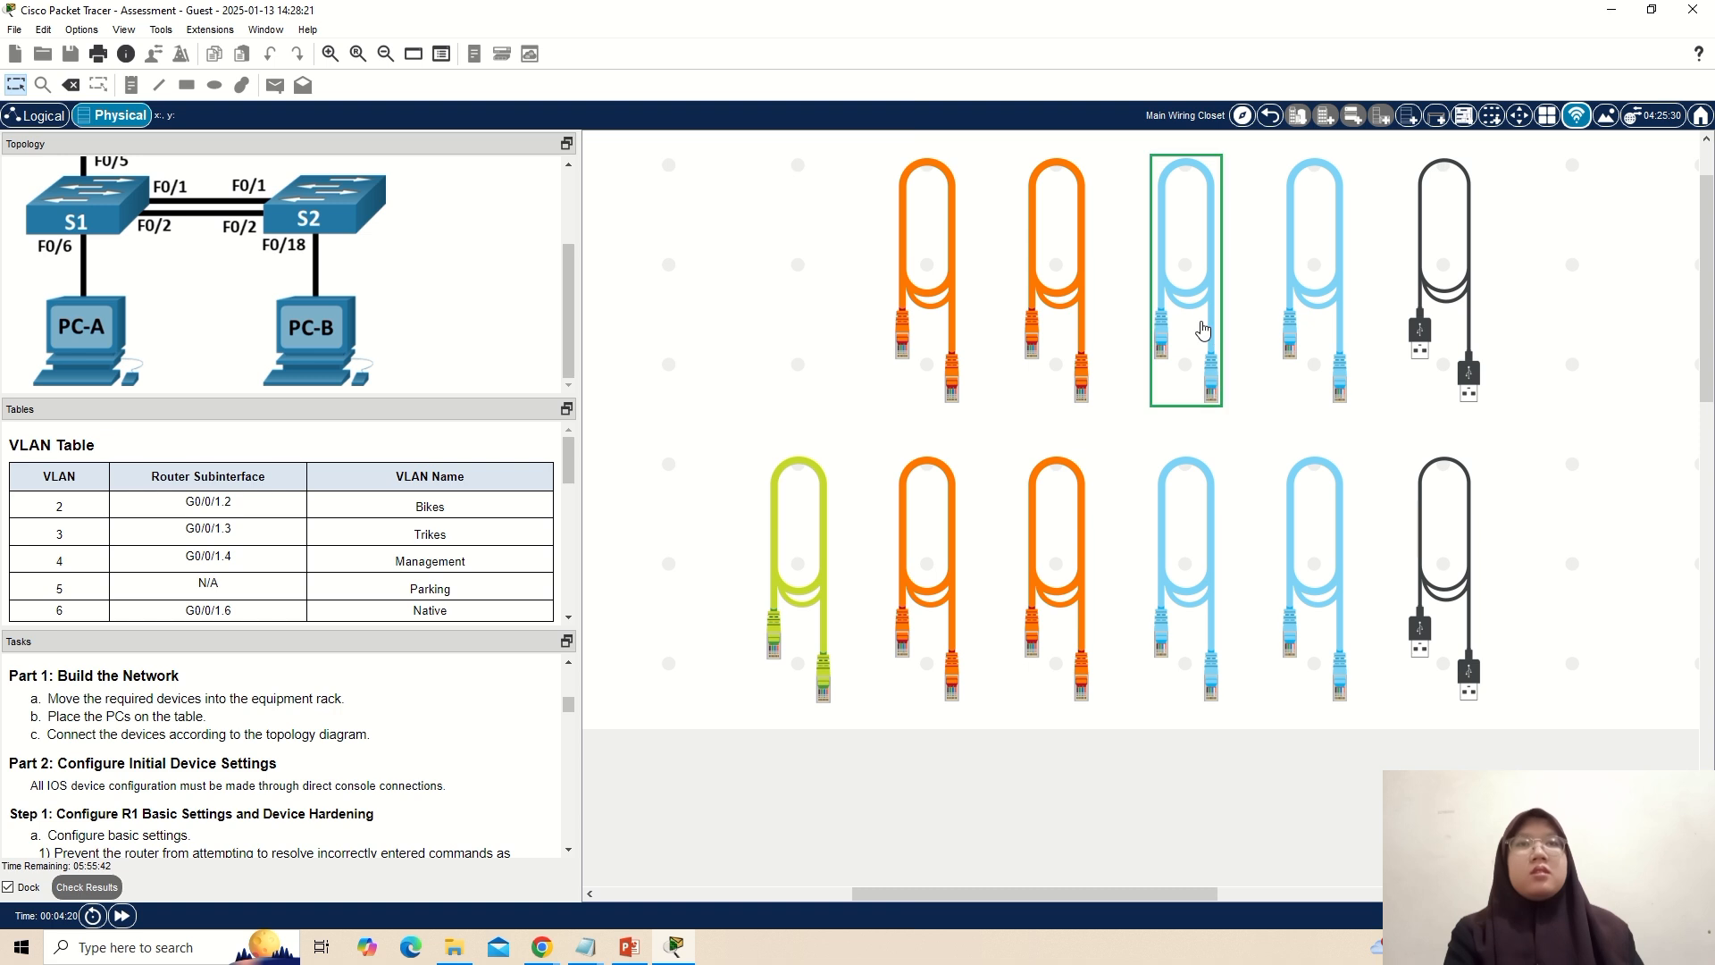
drag(1707, 332, 1707, 675)
drag(1083, 894, 831, 894)
drag(1710, 635, 1709, 507)
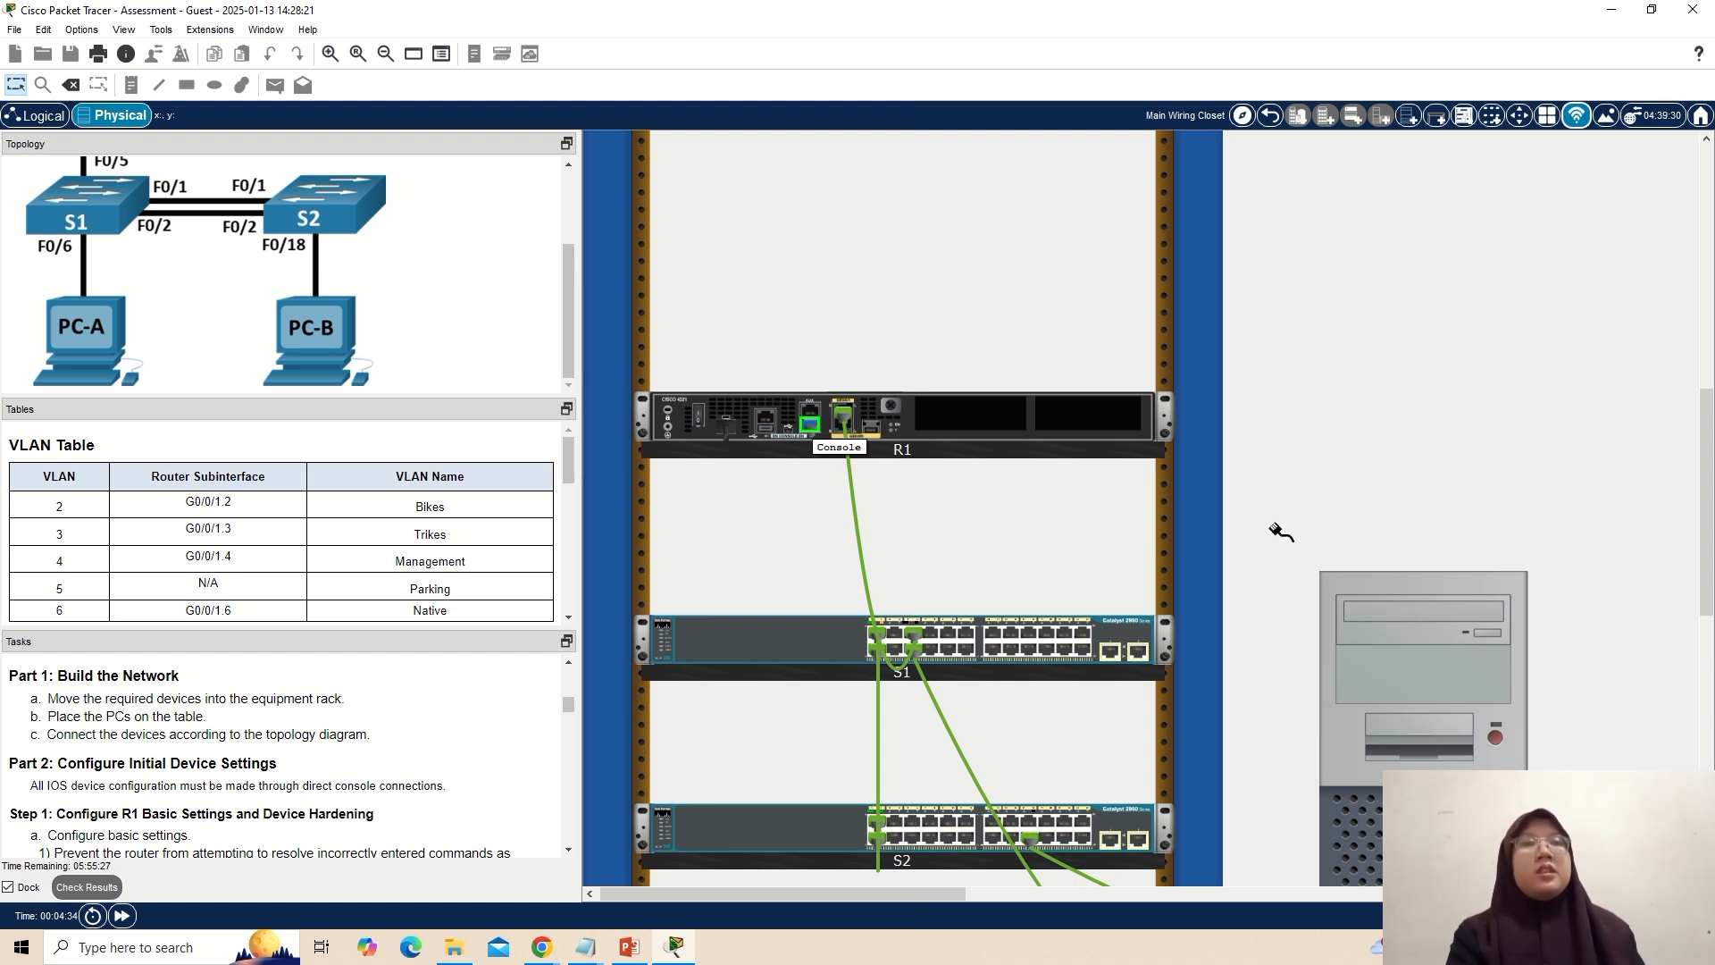
drag(1710, 524, 1710, 608)
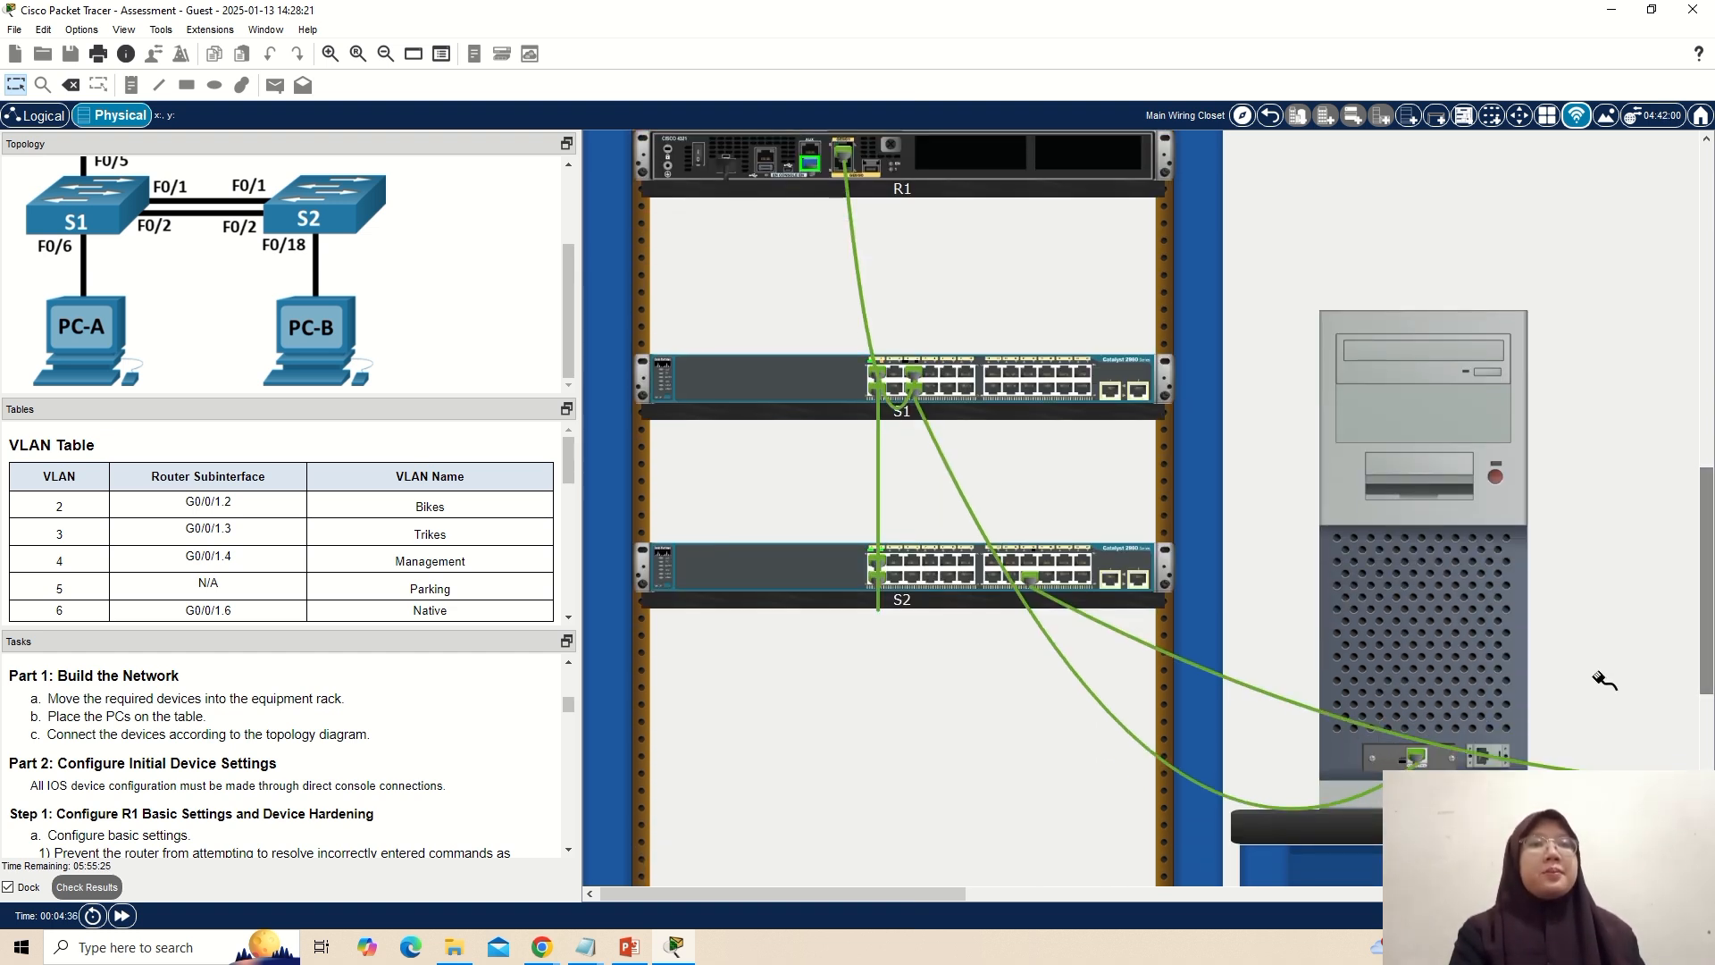
click(1483, 760)
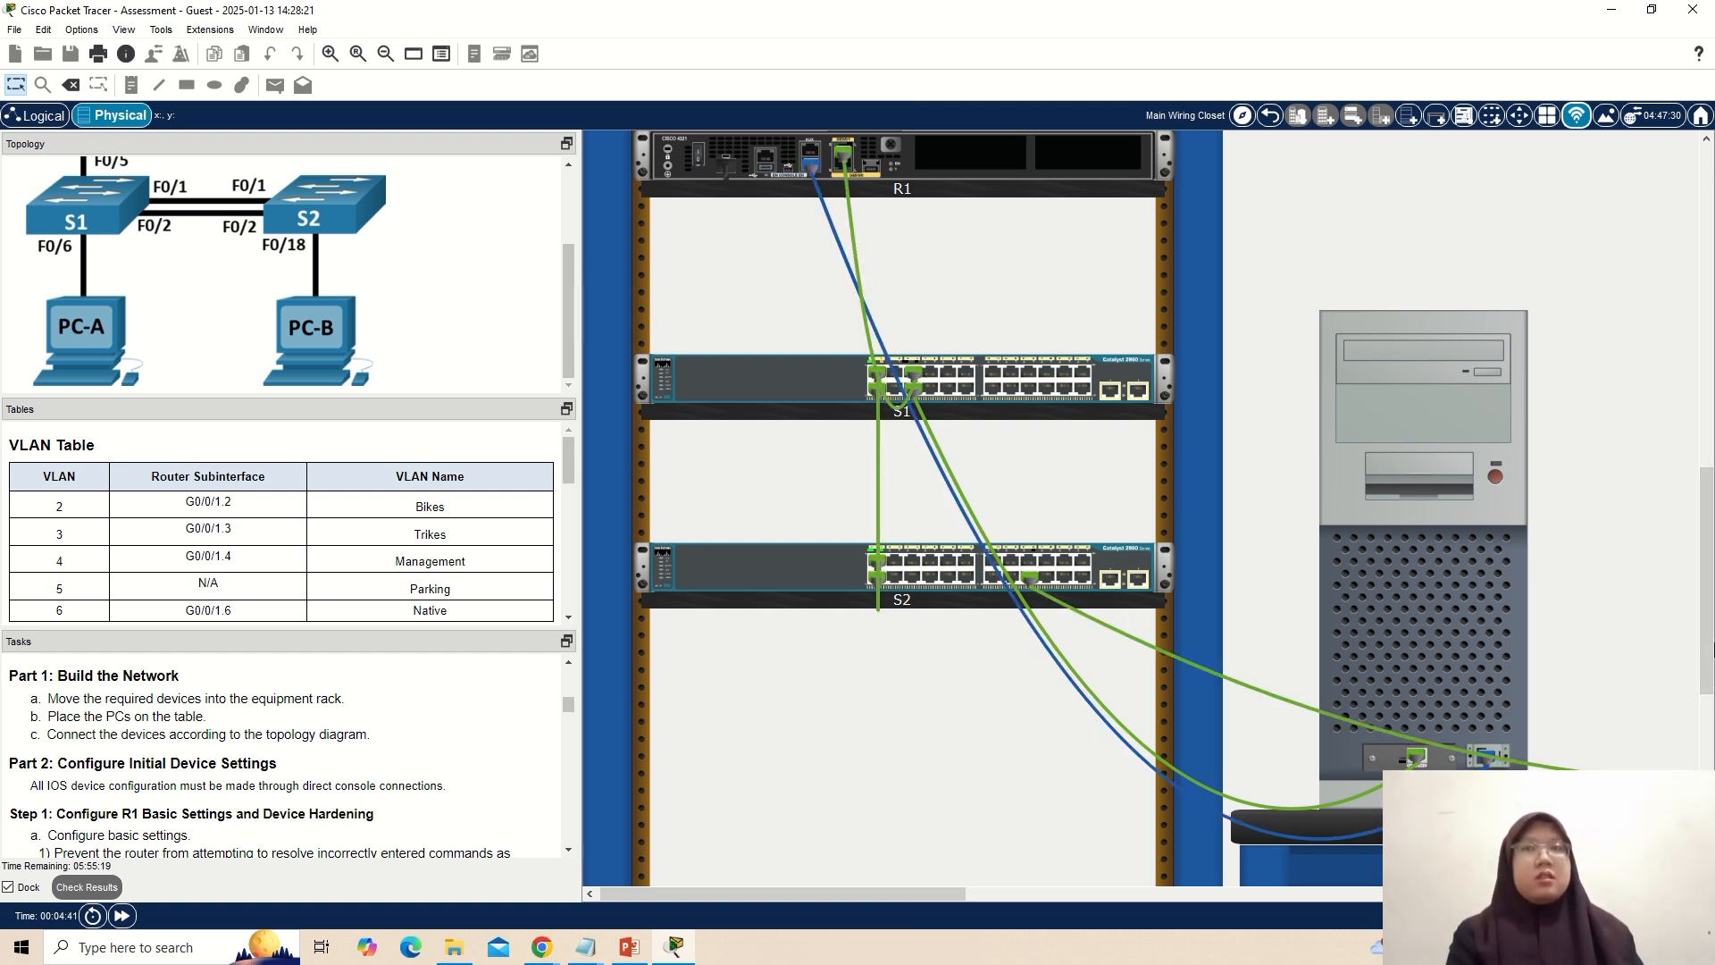
Power on PC-A and PC-B.
drag(1711, 628, 1711, 596)
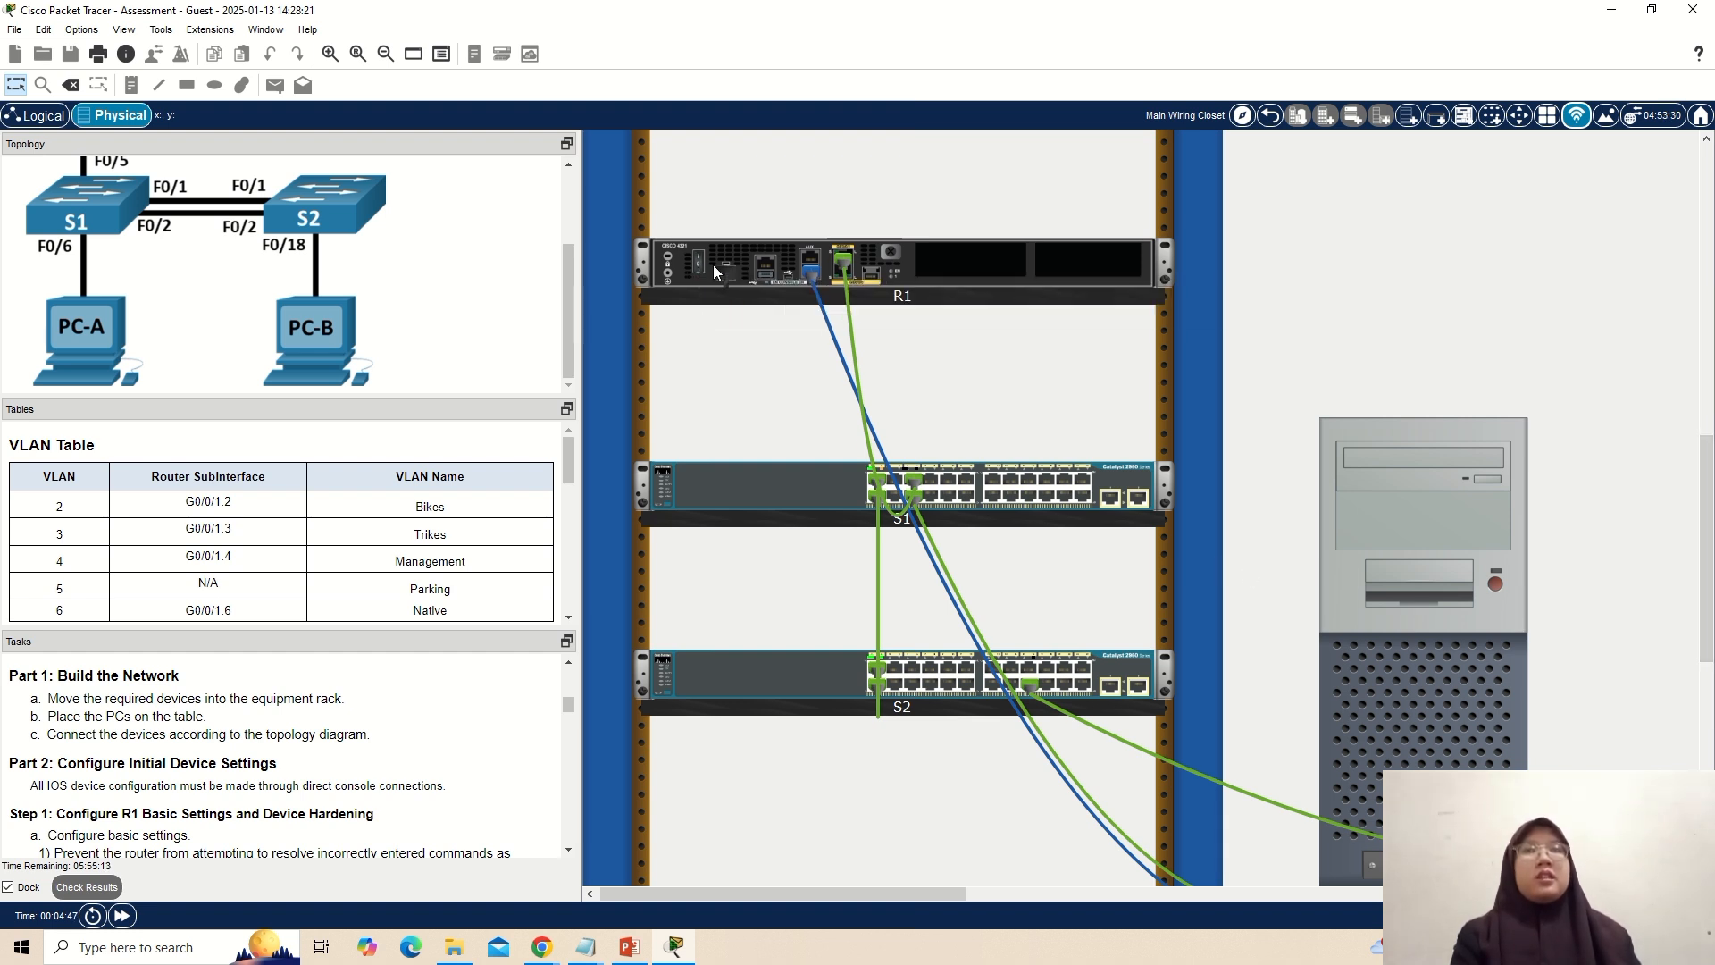
click(1498, 581)
drag(925, 891, 1172, 903)
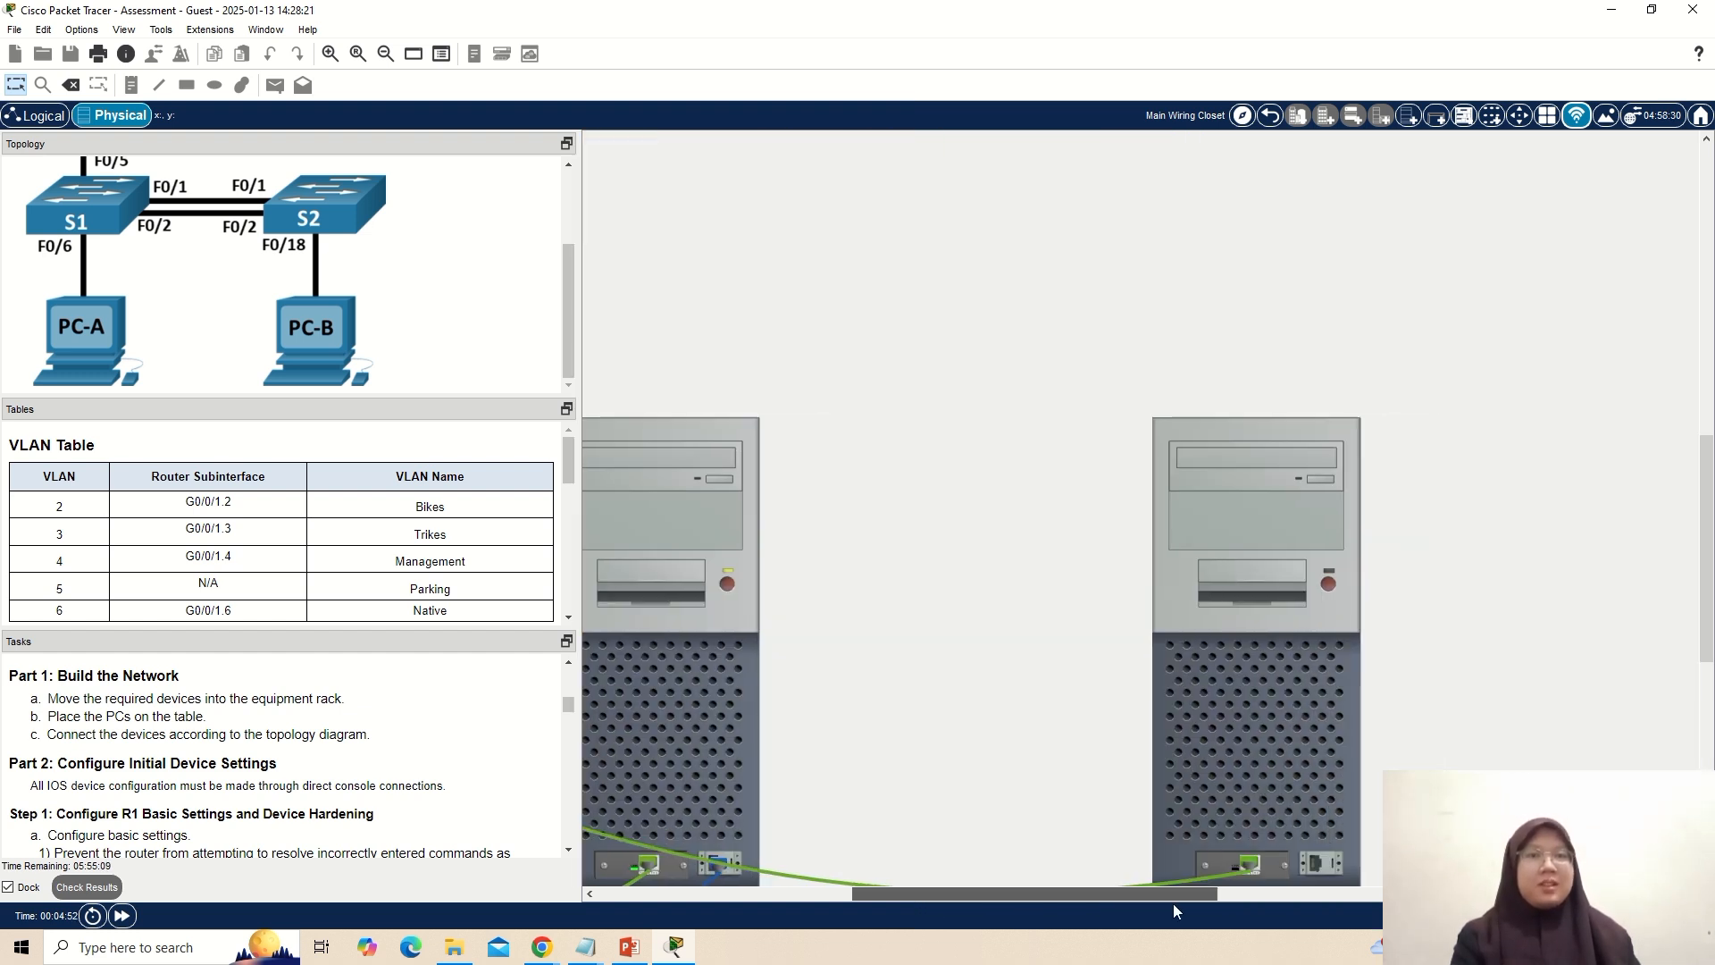
click(1327, 582)
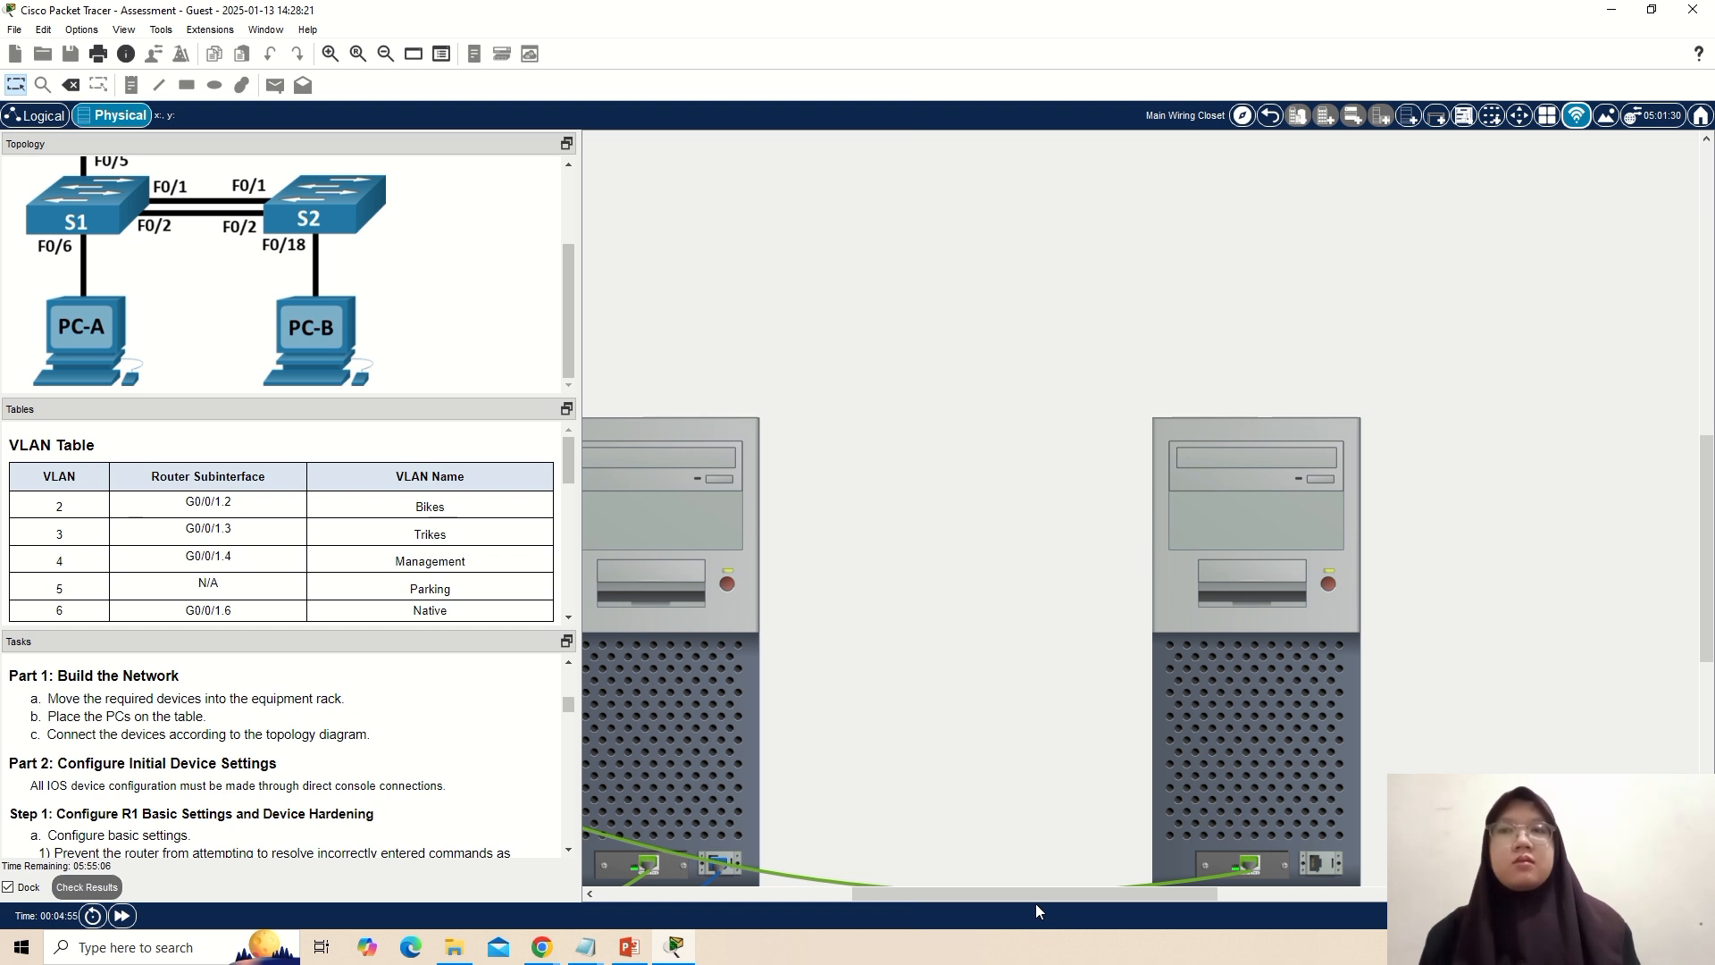
Open the Terminal on PC-A with the default port settings and start a console session on the router.
drag(1009, 893, 792, 886)
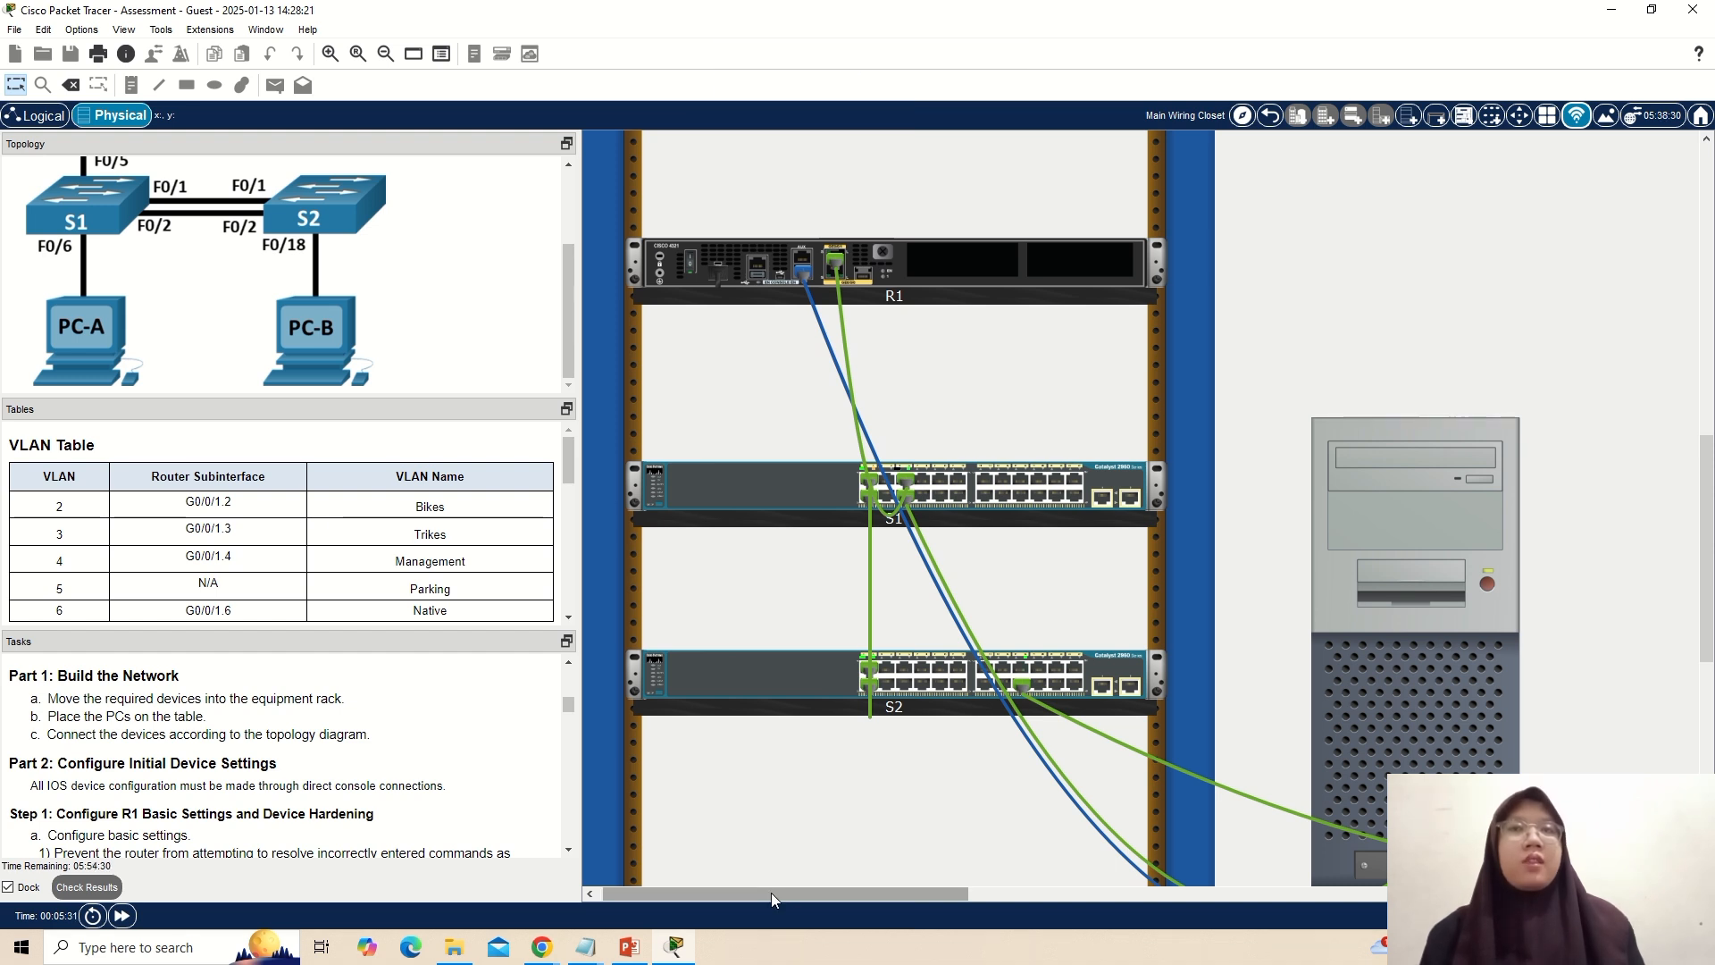
drag(770, 892, 904, 897)
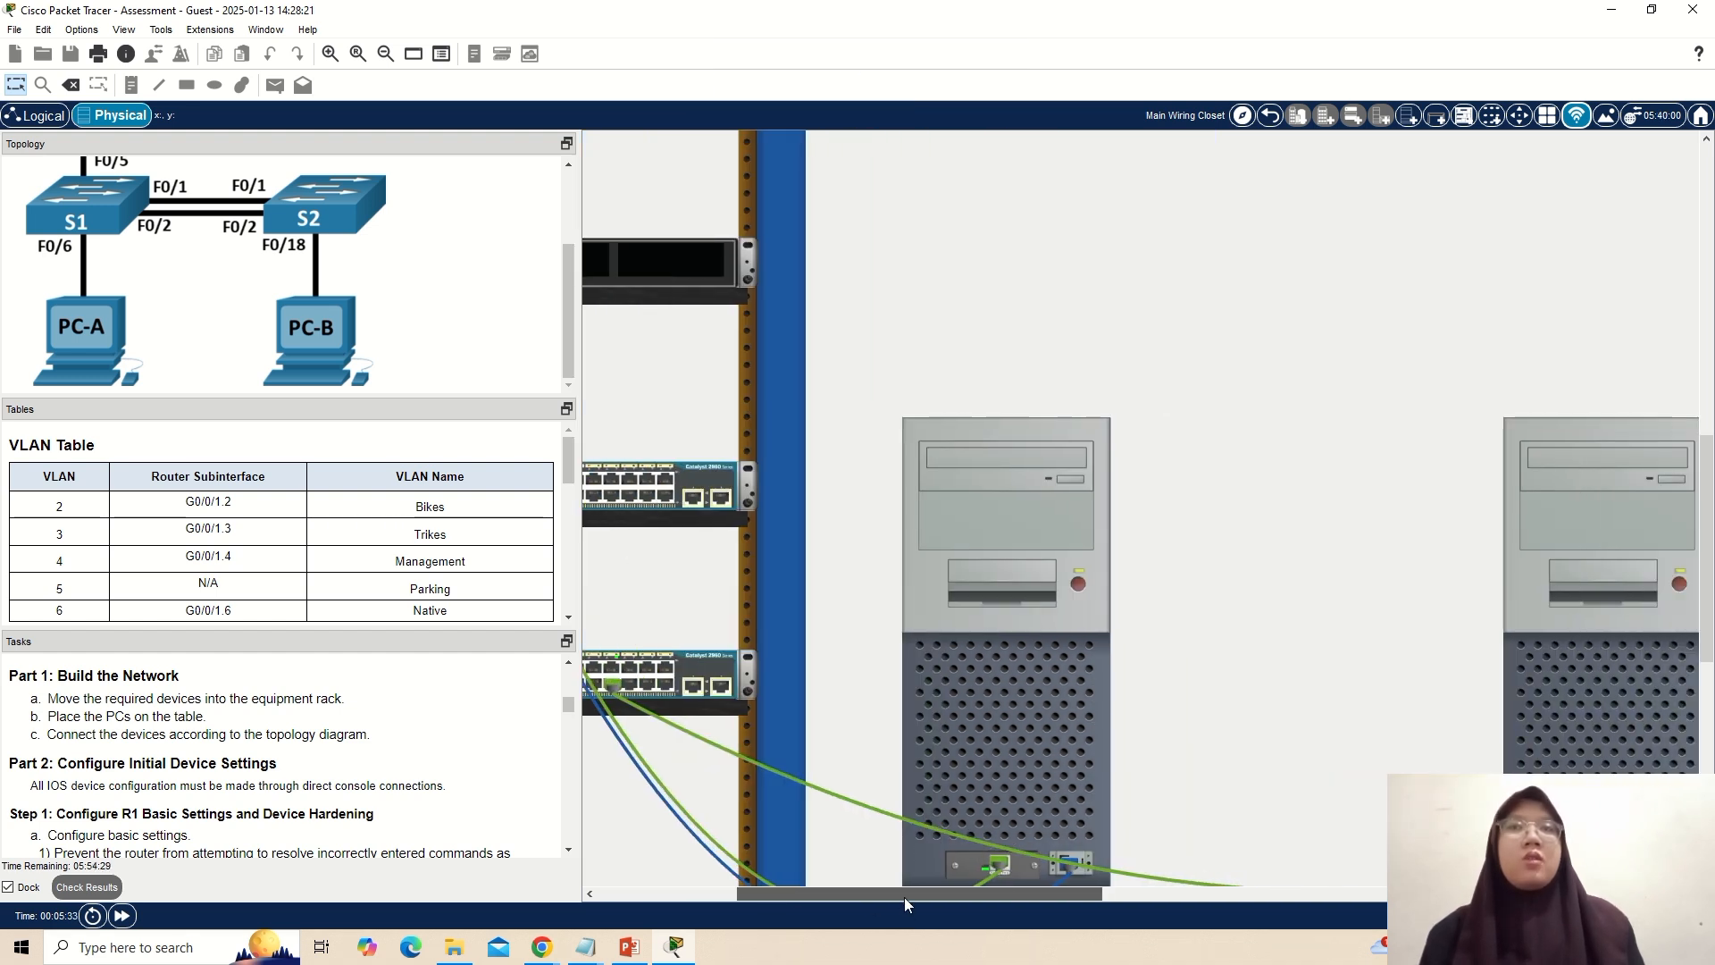
click(984, 670)
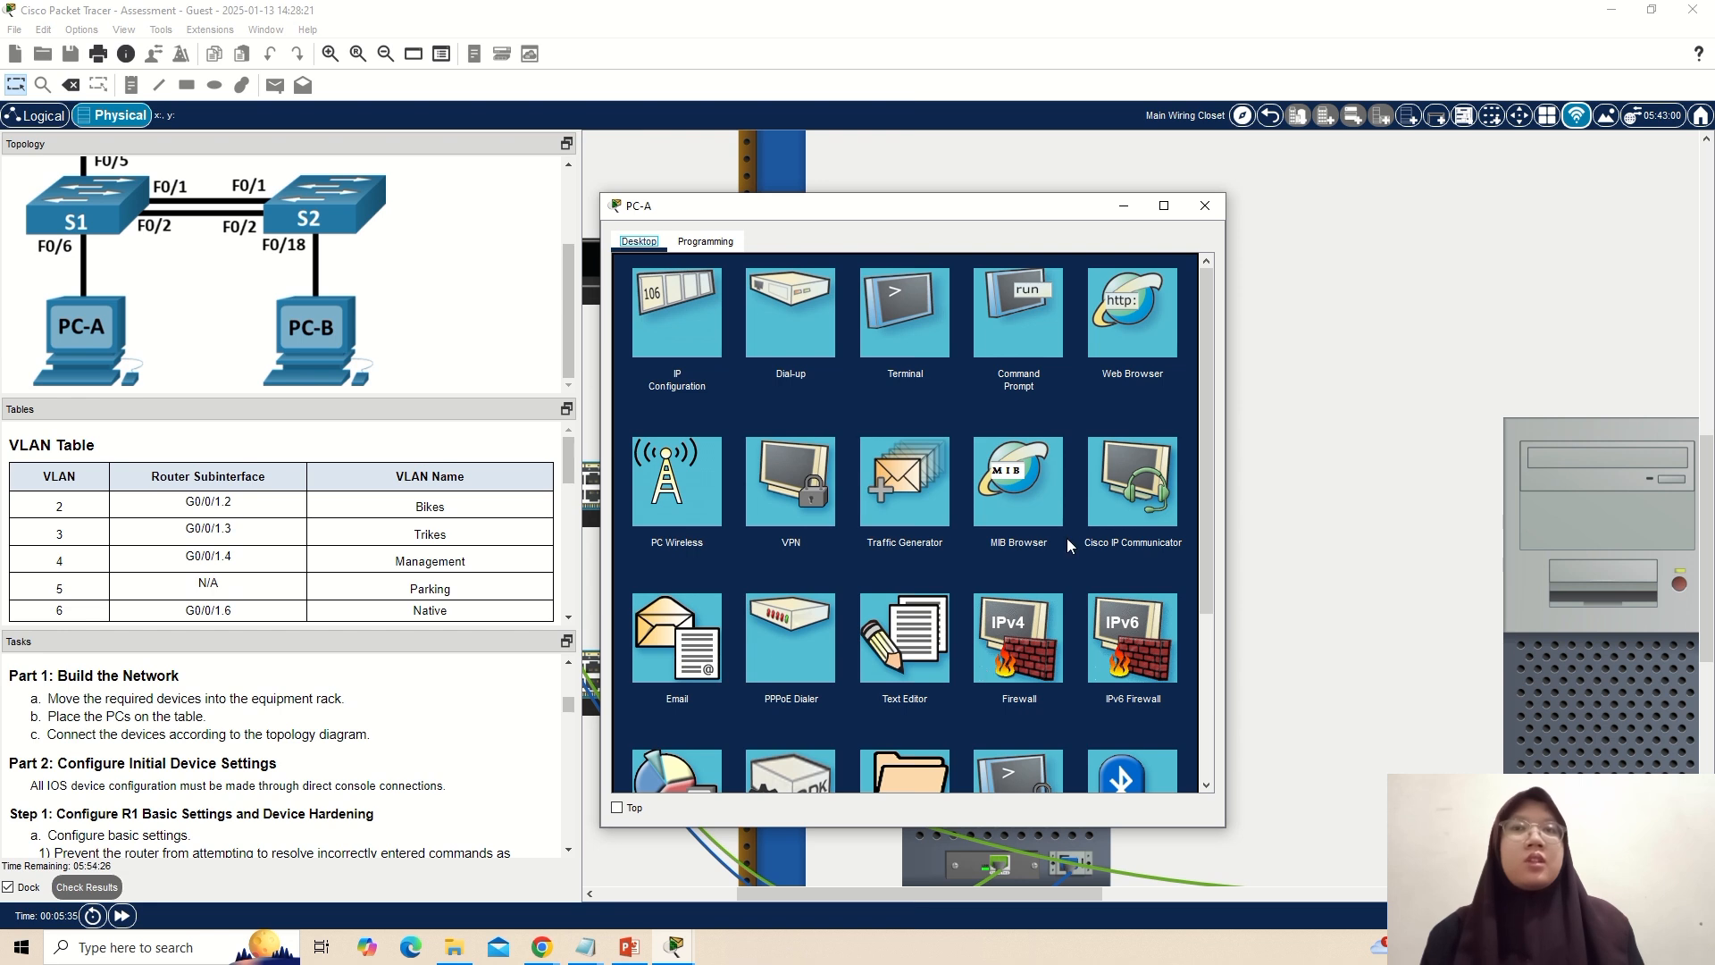
click(925, 307)
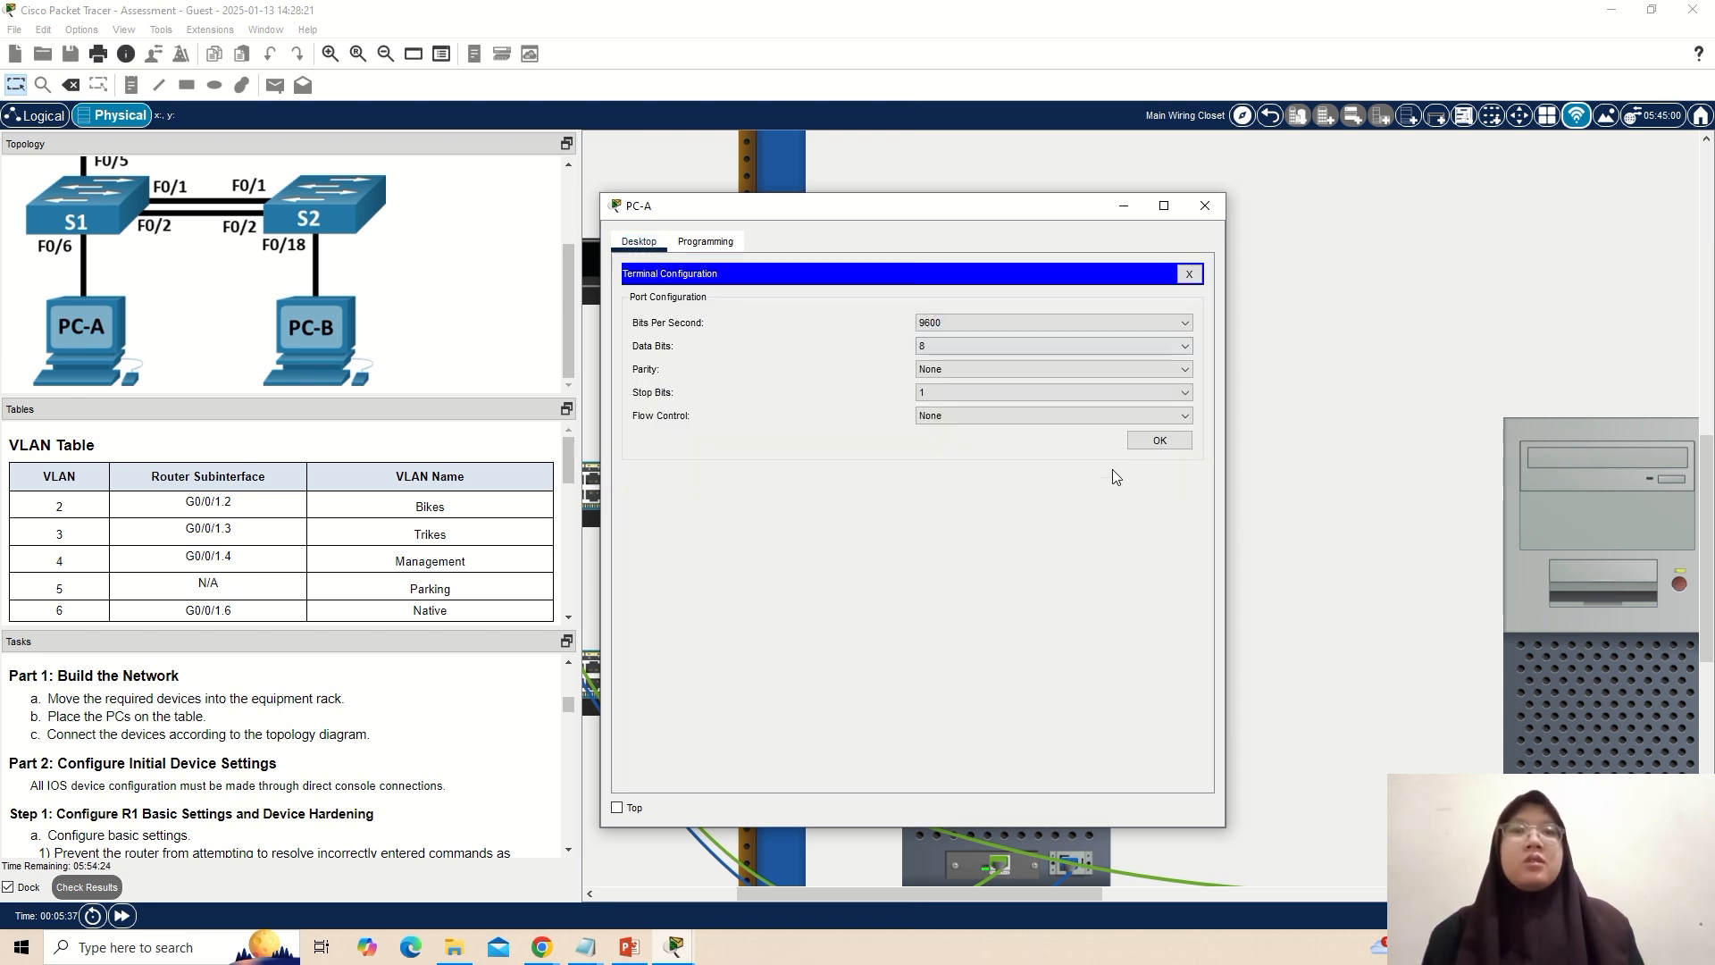
click(1158, 441)
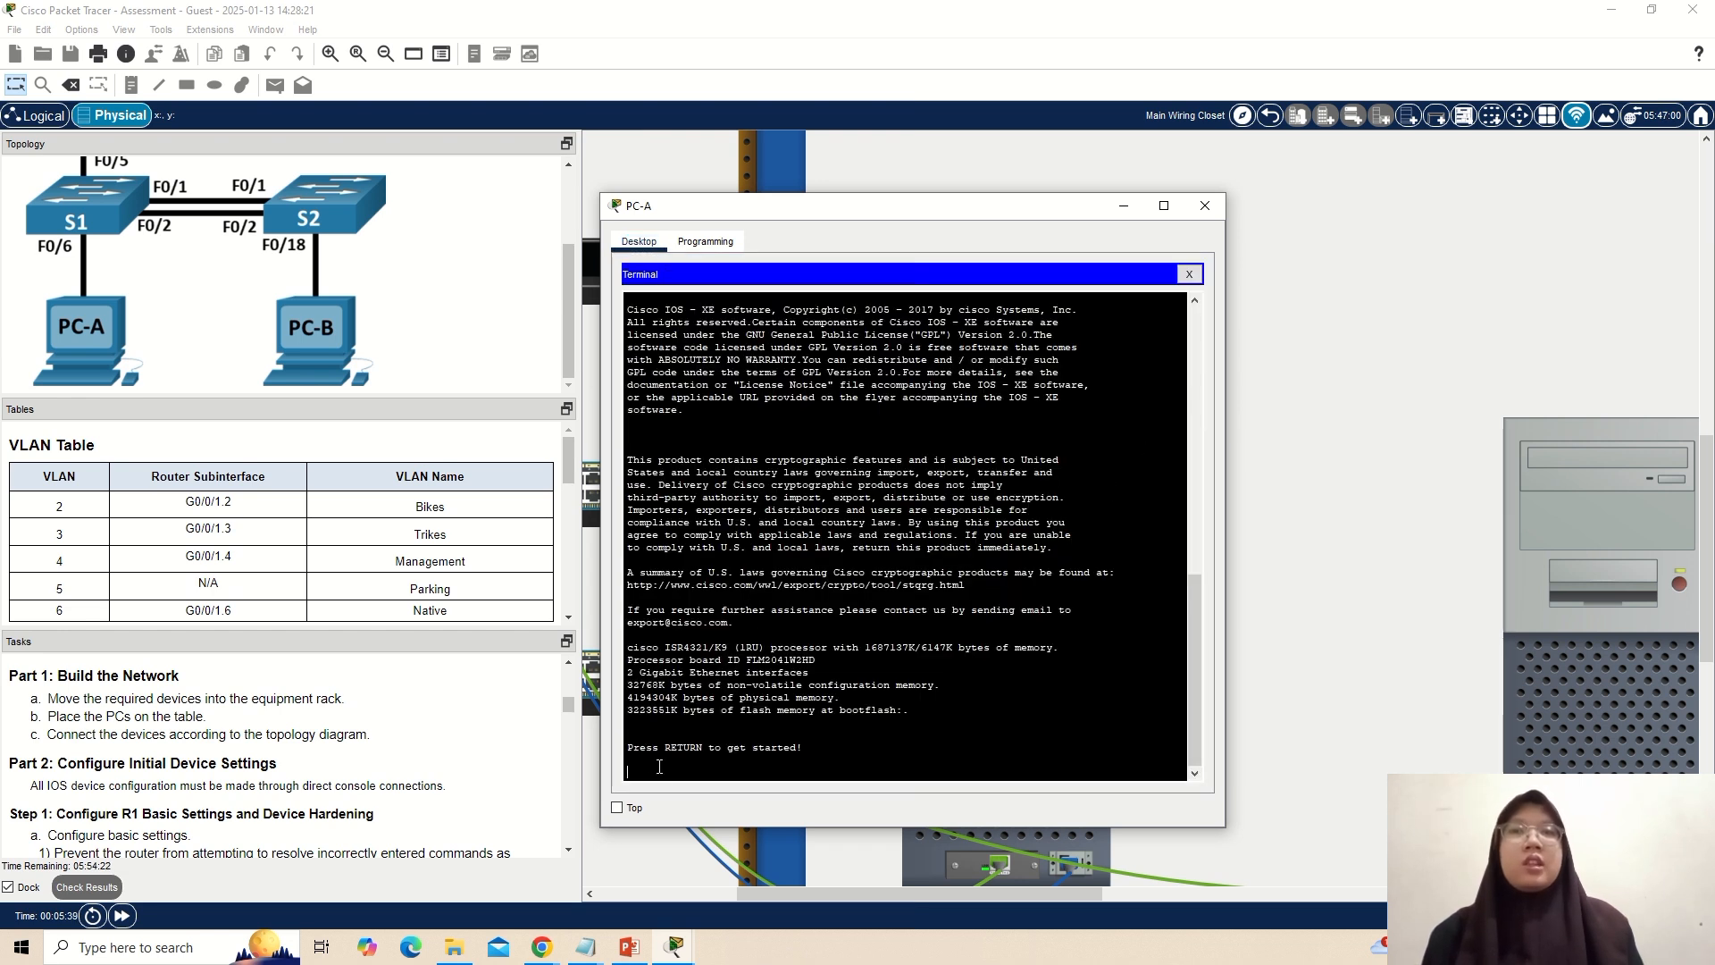
key(Return)
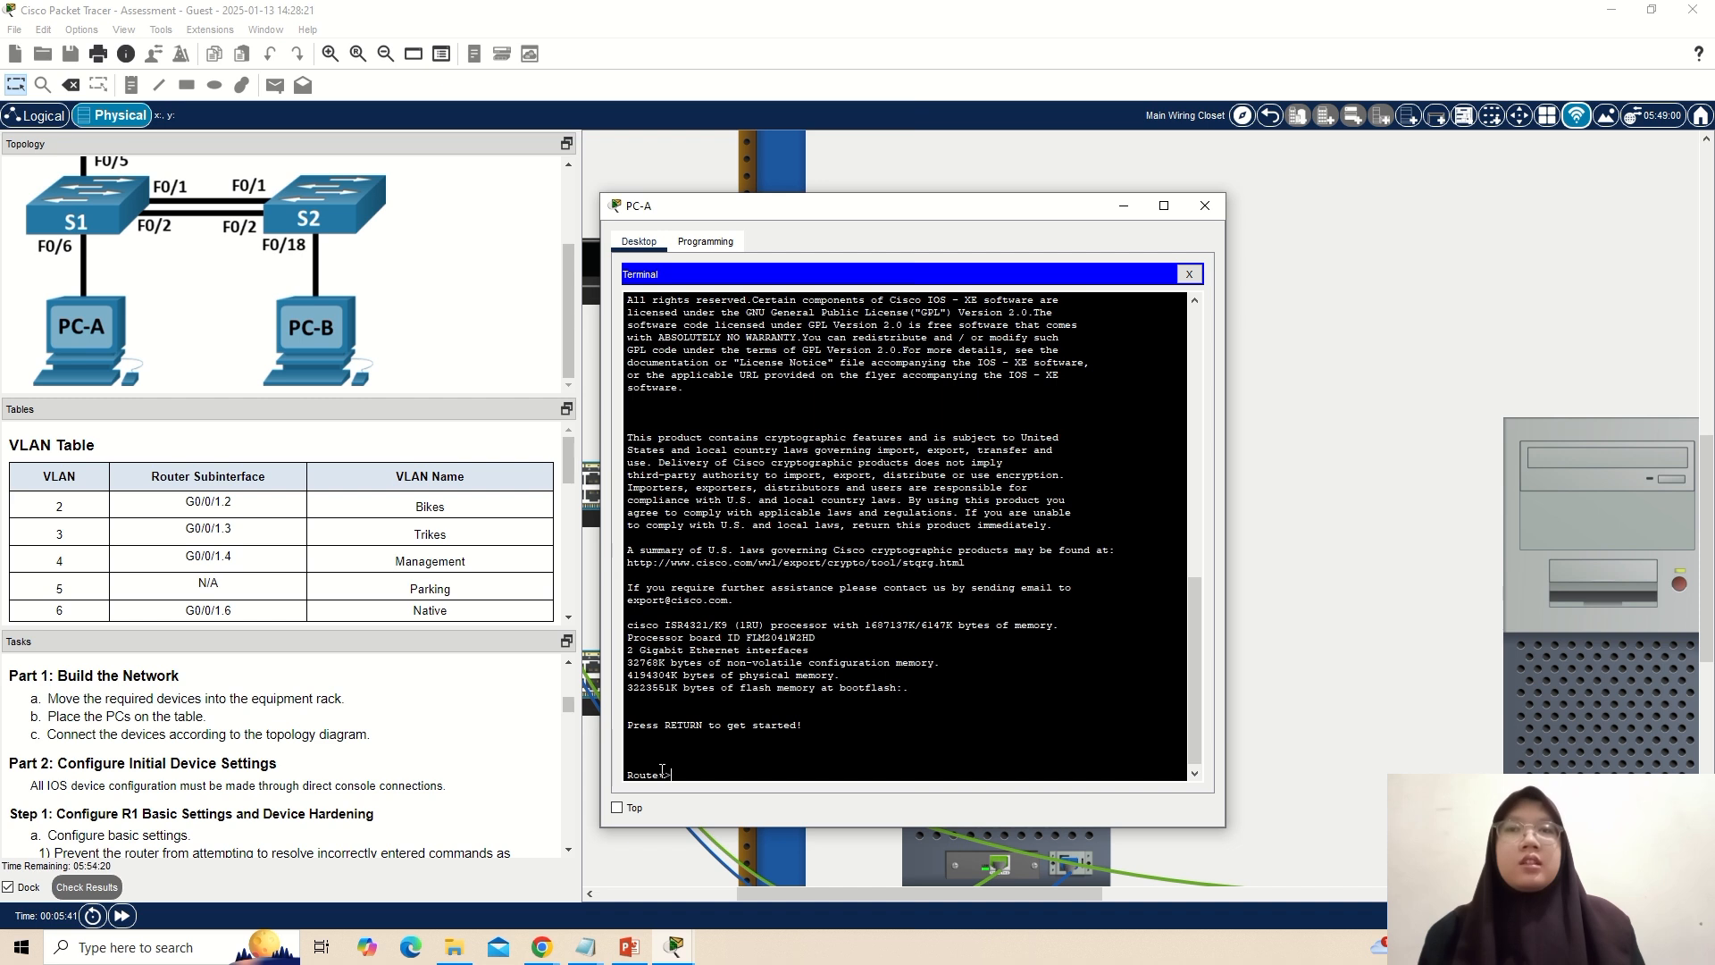
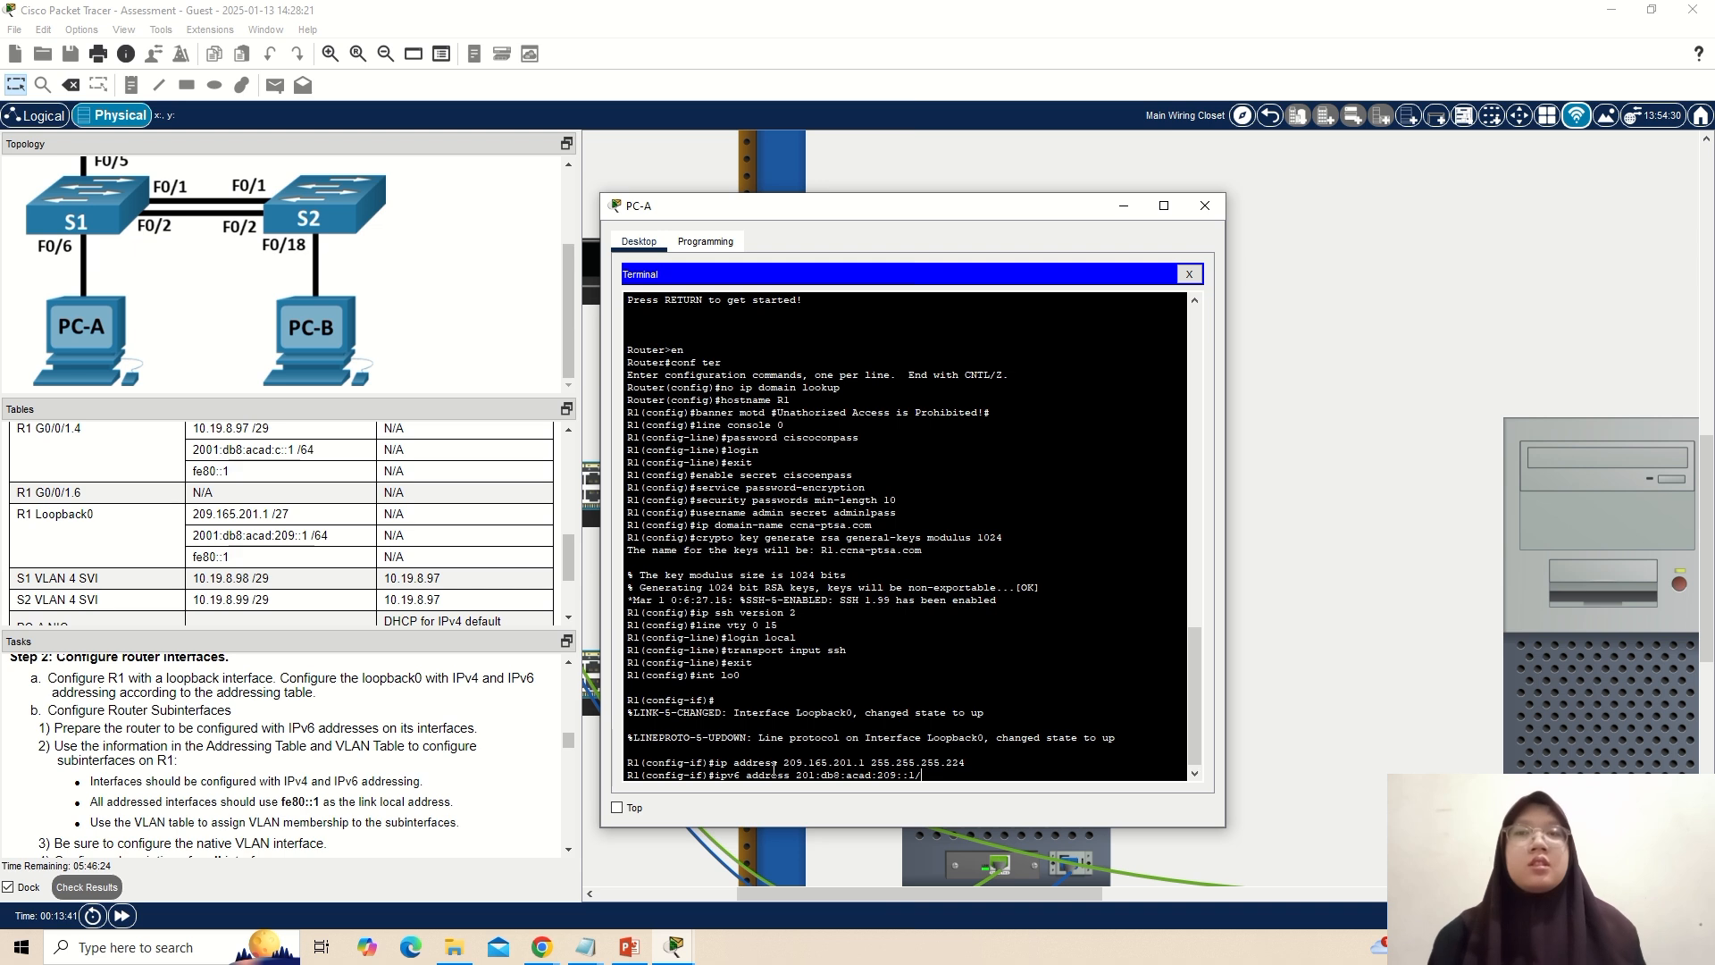
Assign R1's loopback0 the IPv6 address 201:db8:acad:209::1/64 and the link-local address fe80::1.
text(64)
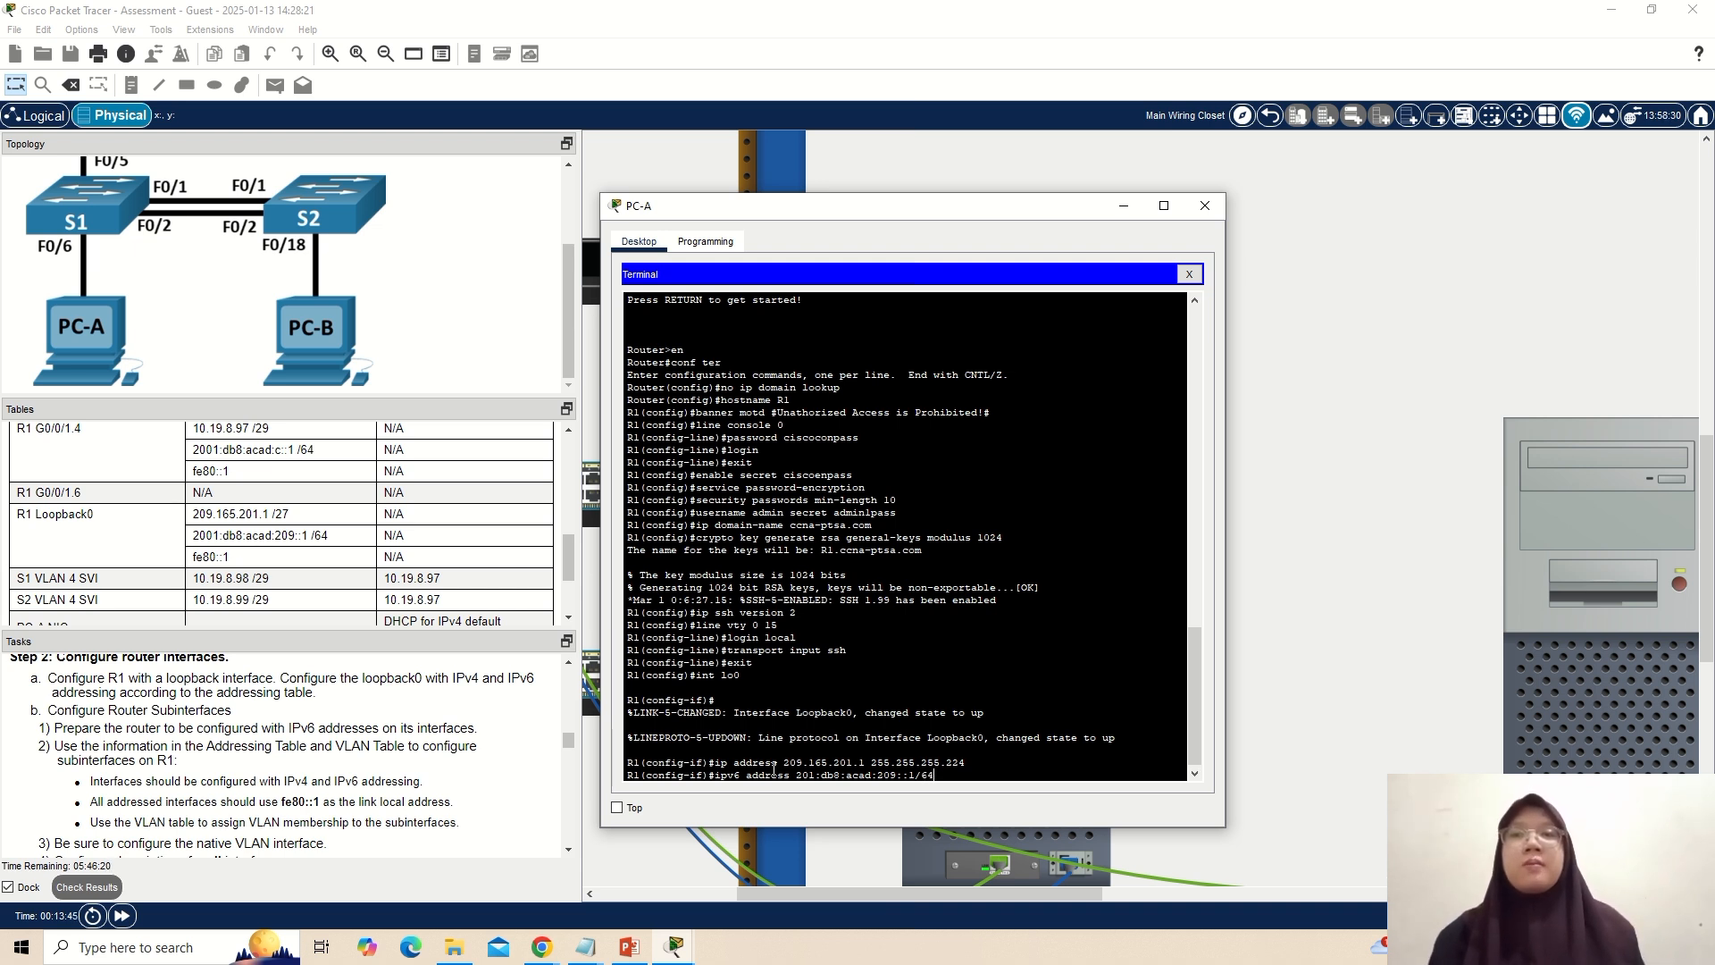
key(Return)
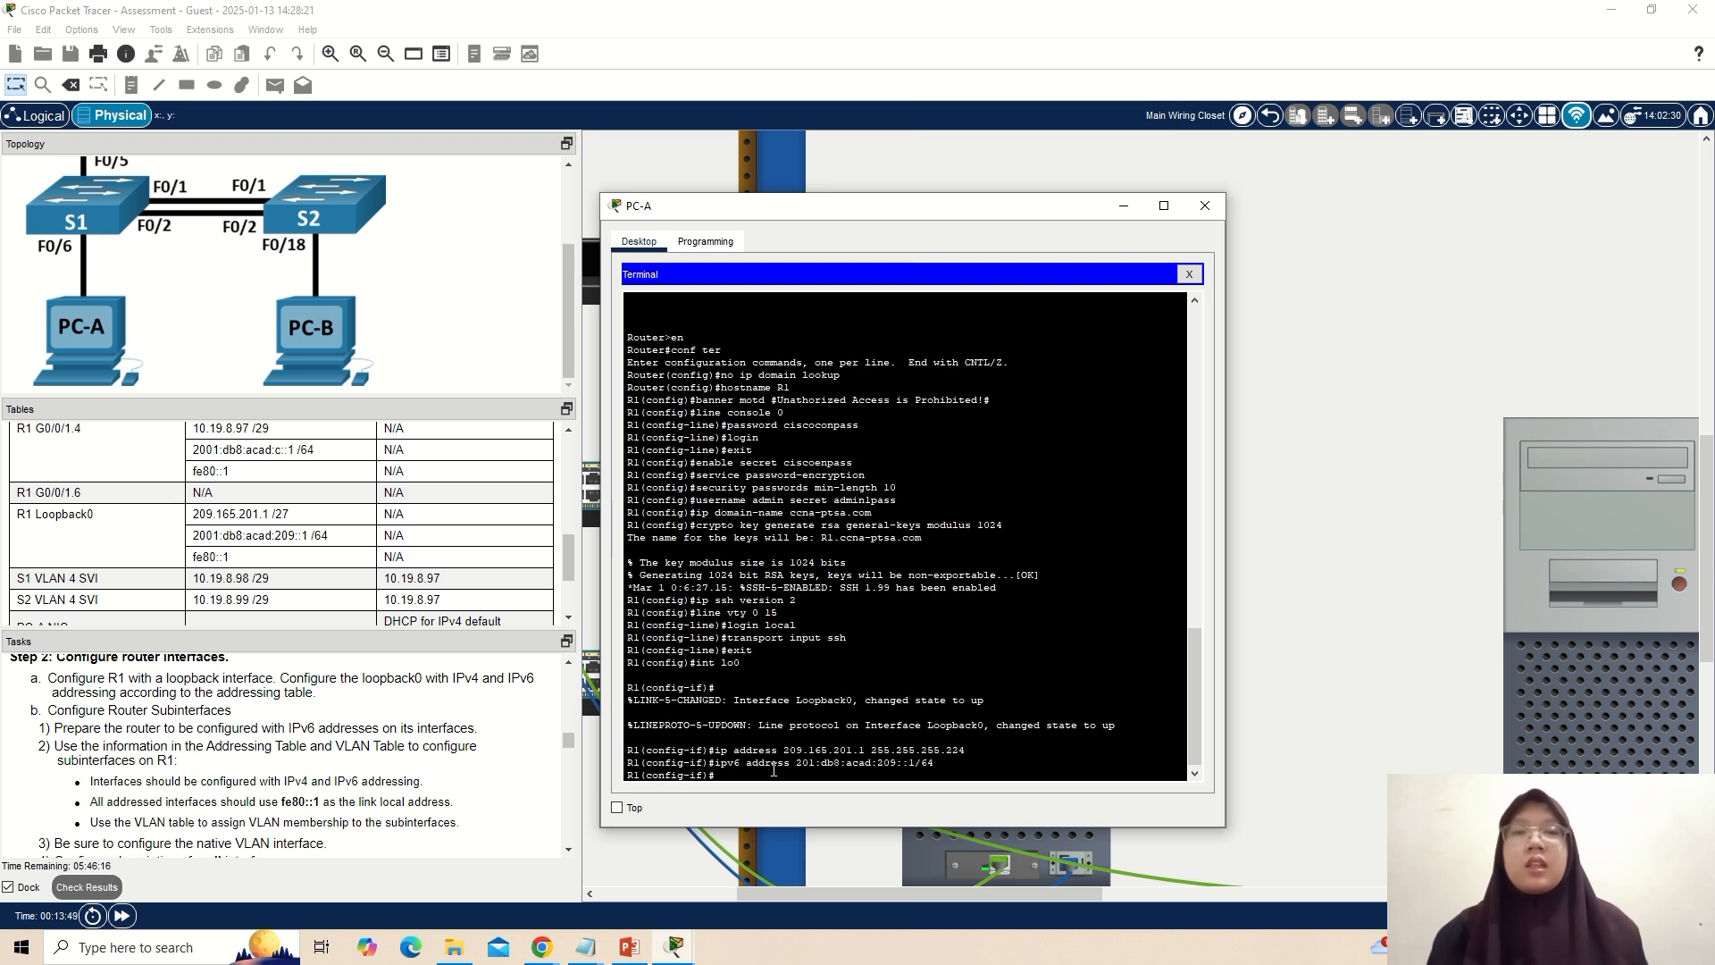
text(pv6)
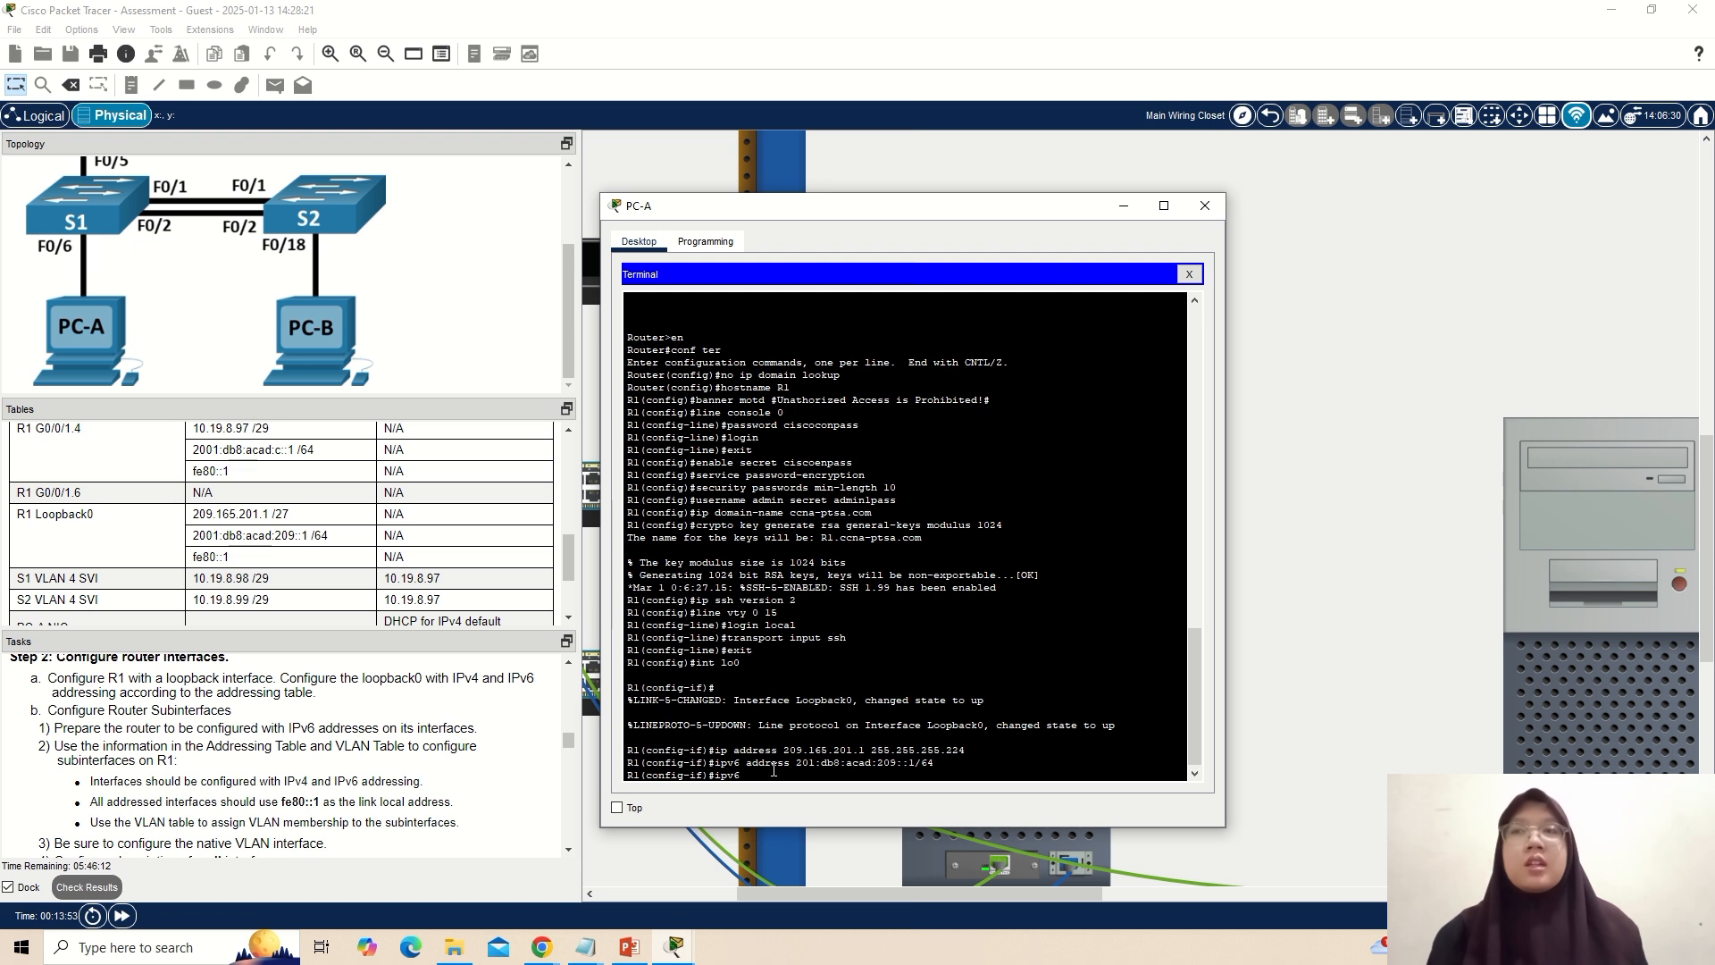
text( address )
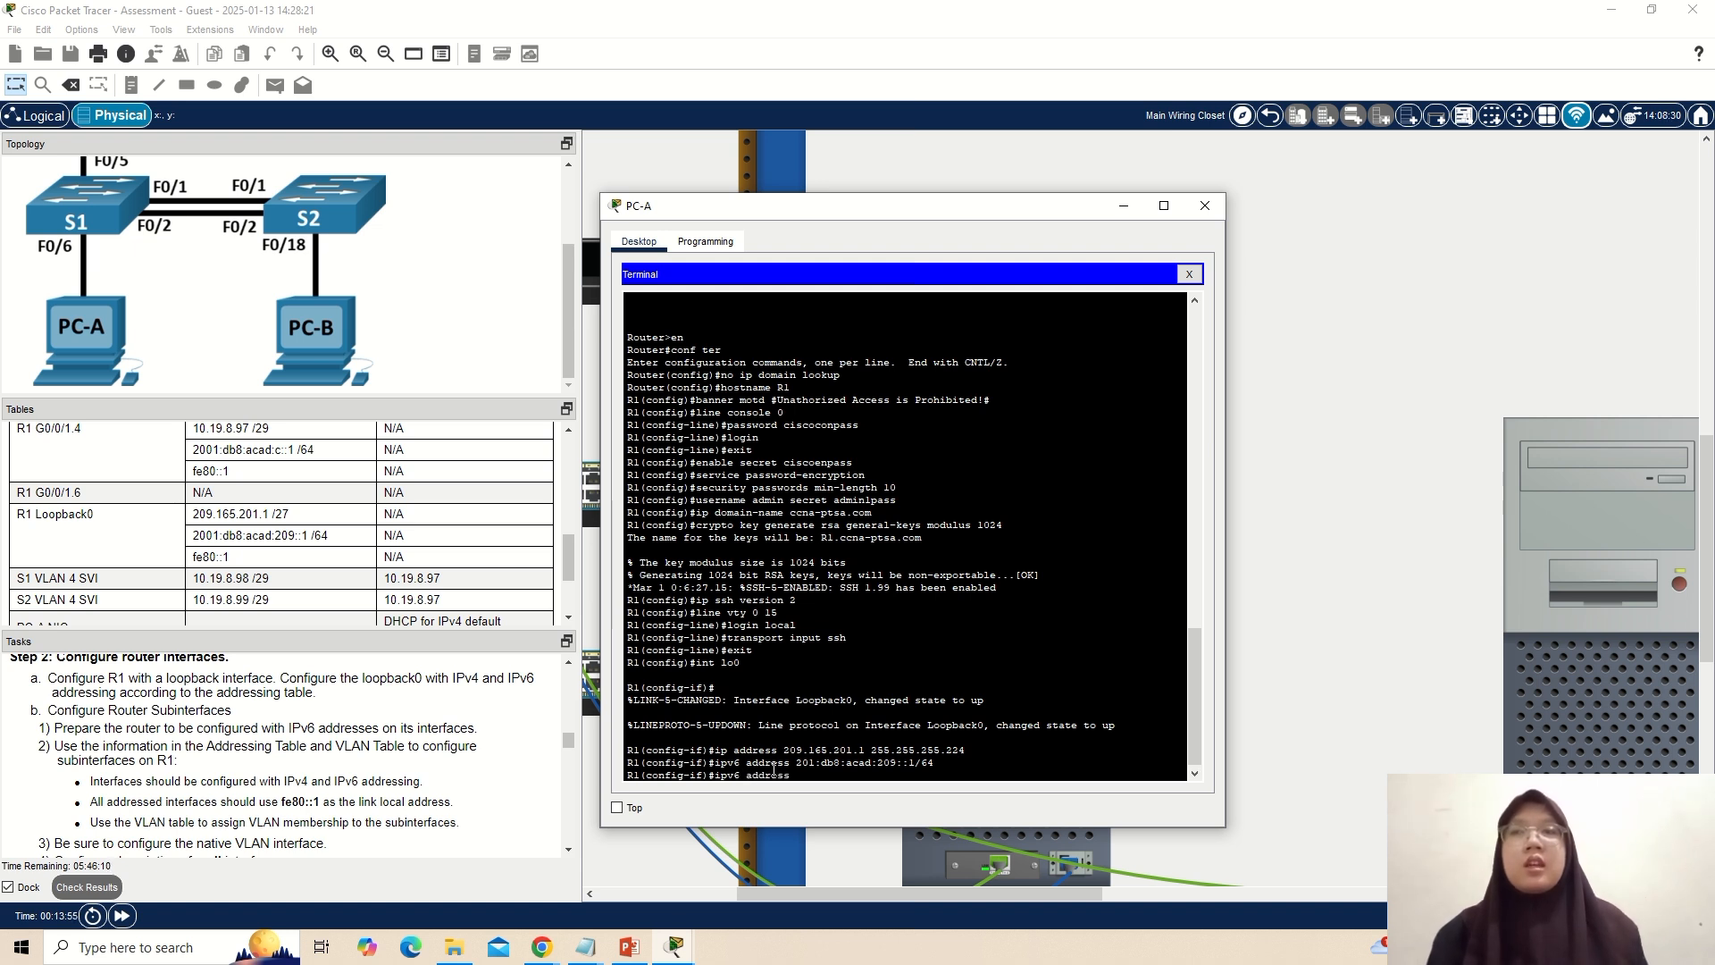
text(fe)
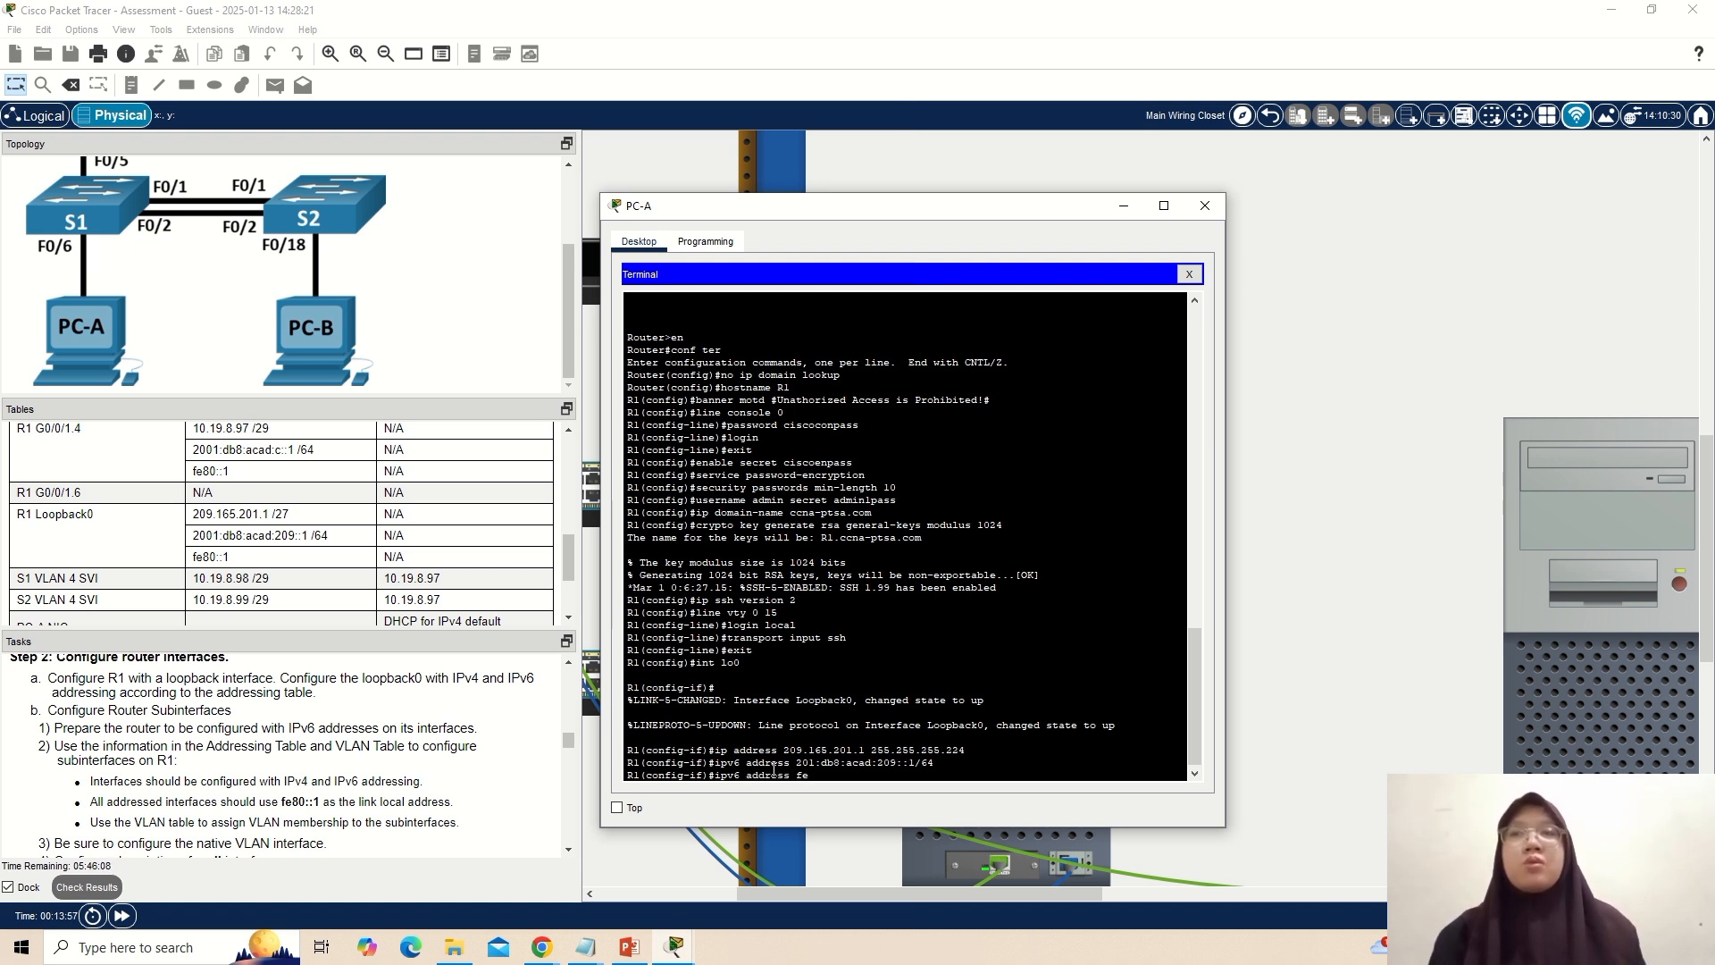
text(80::1)
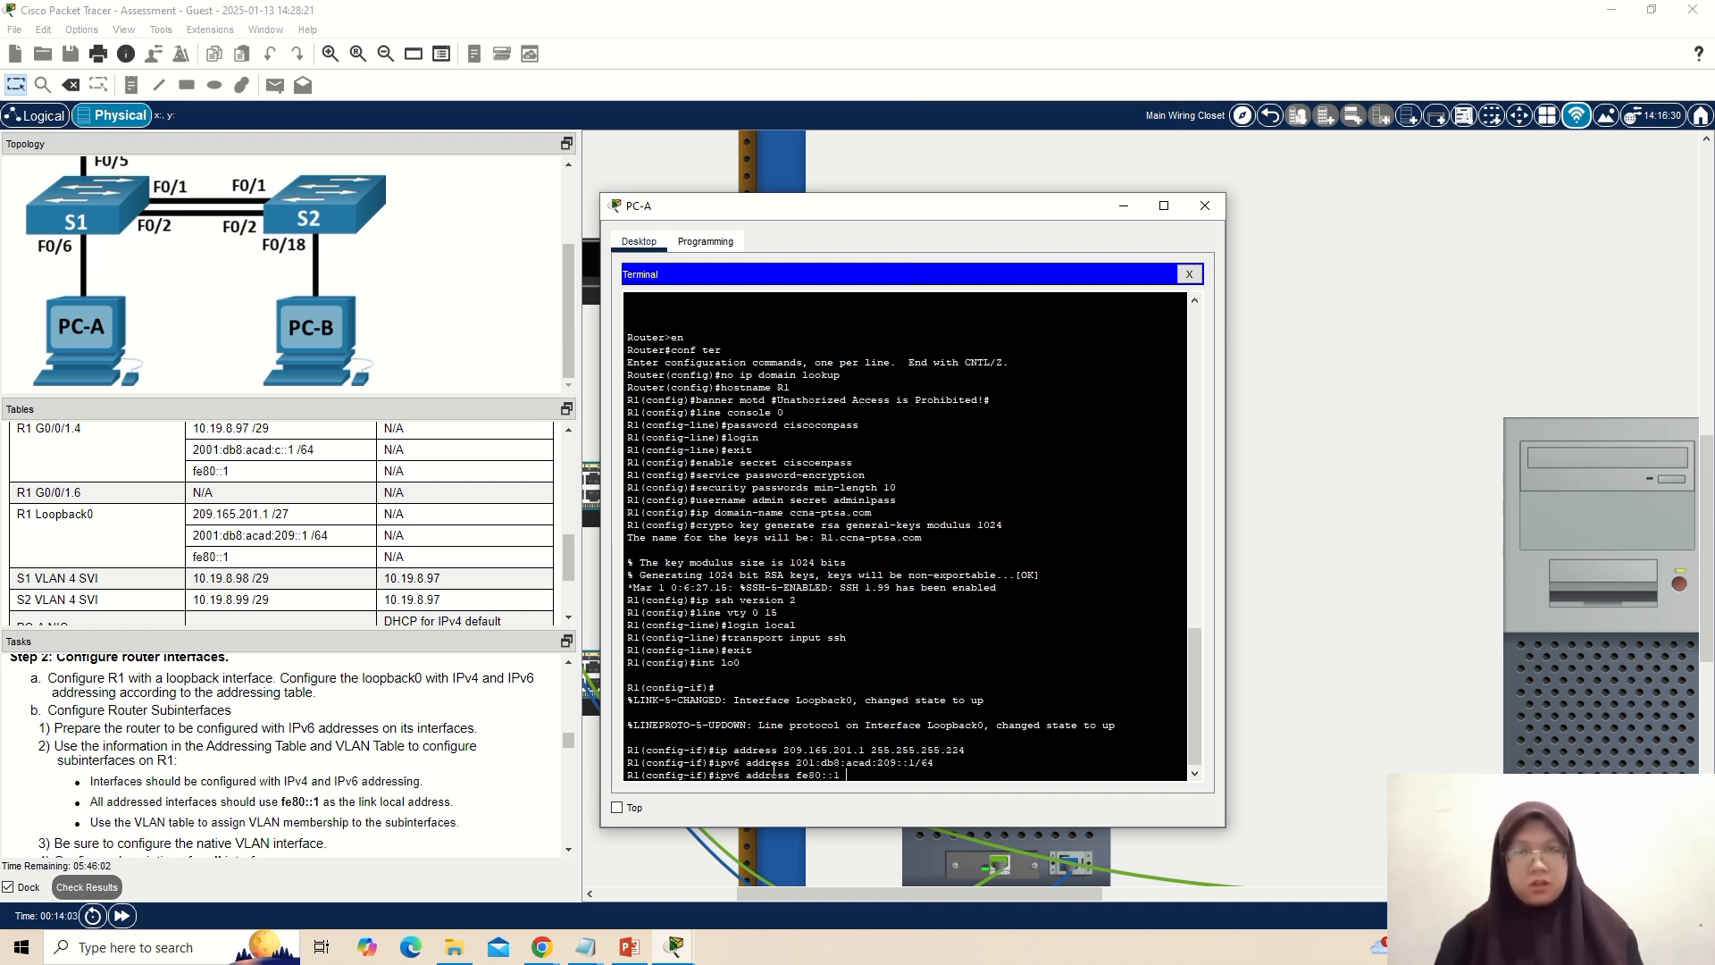
text( link)
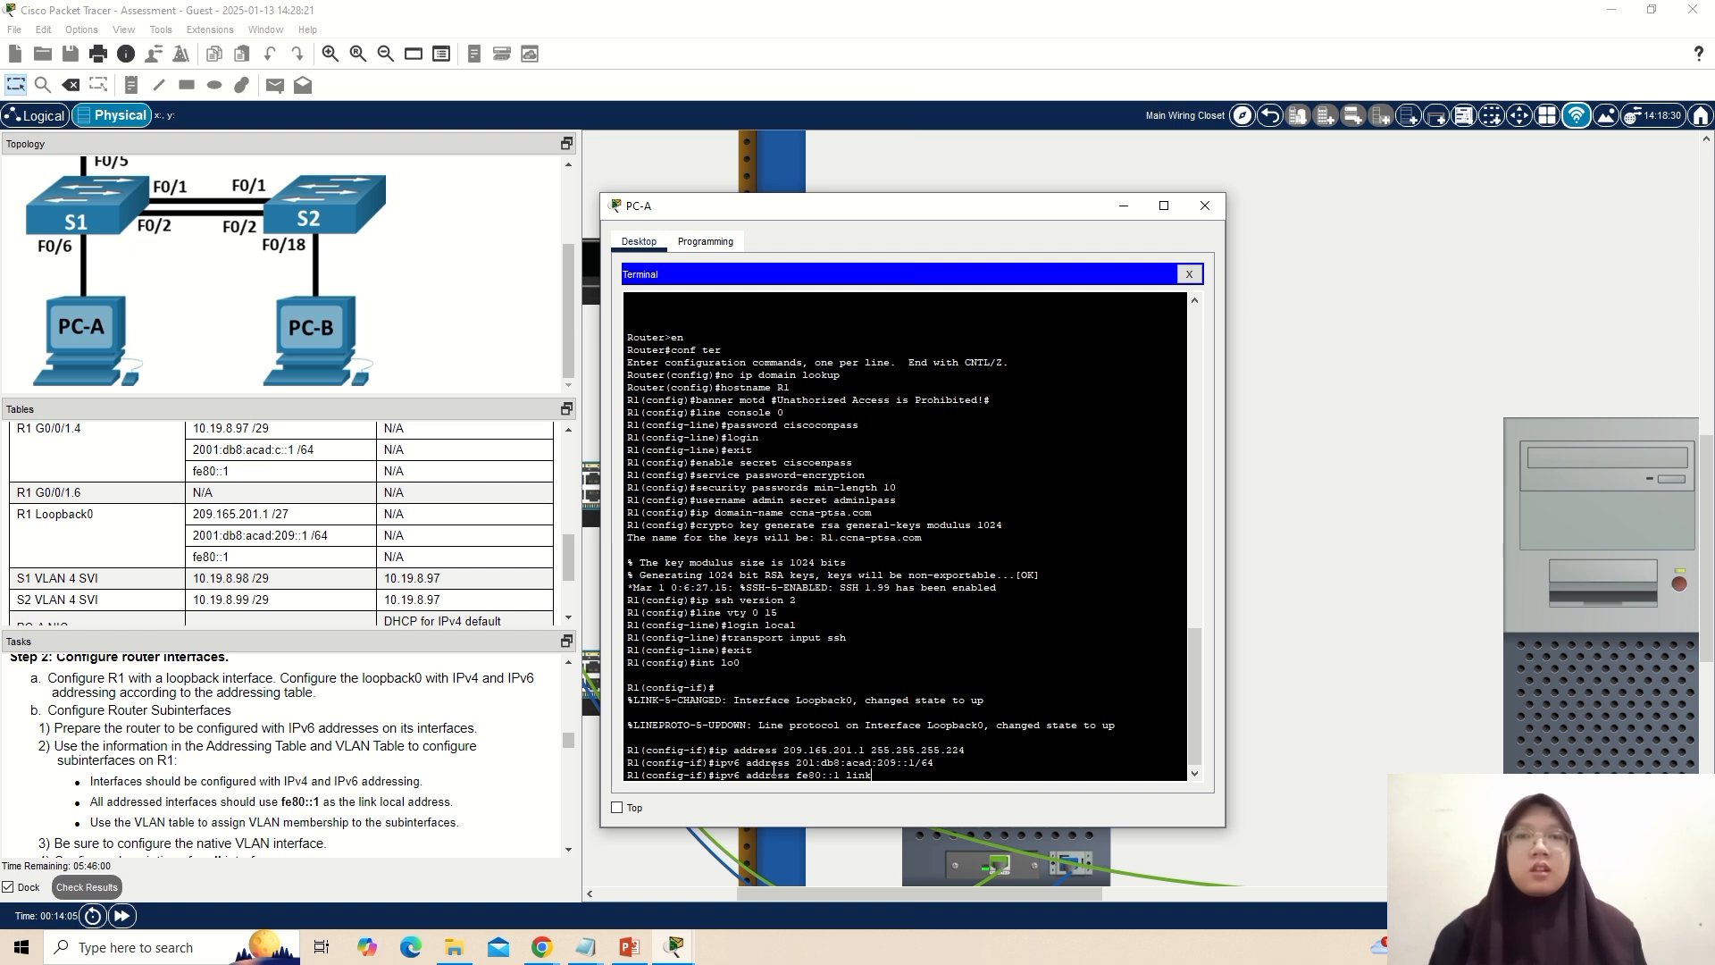
text(-local)
key(Return)
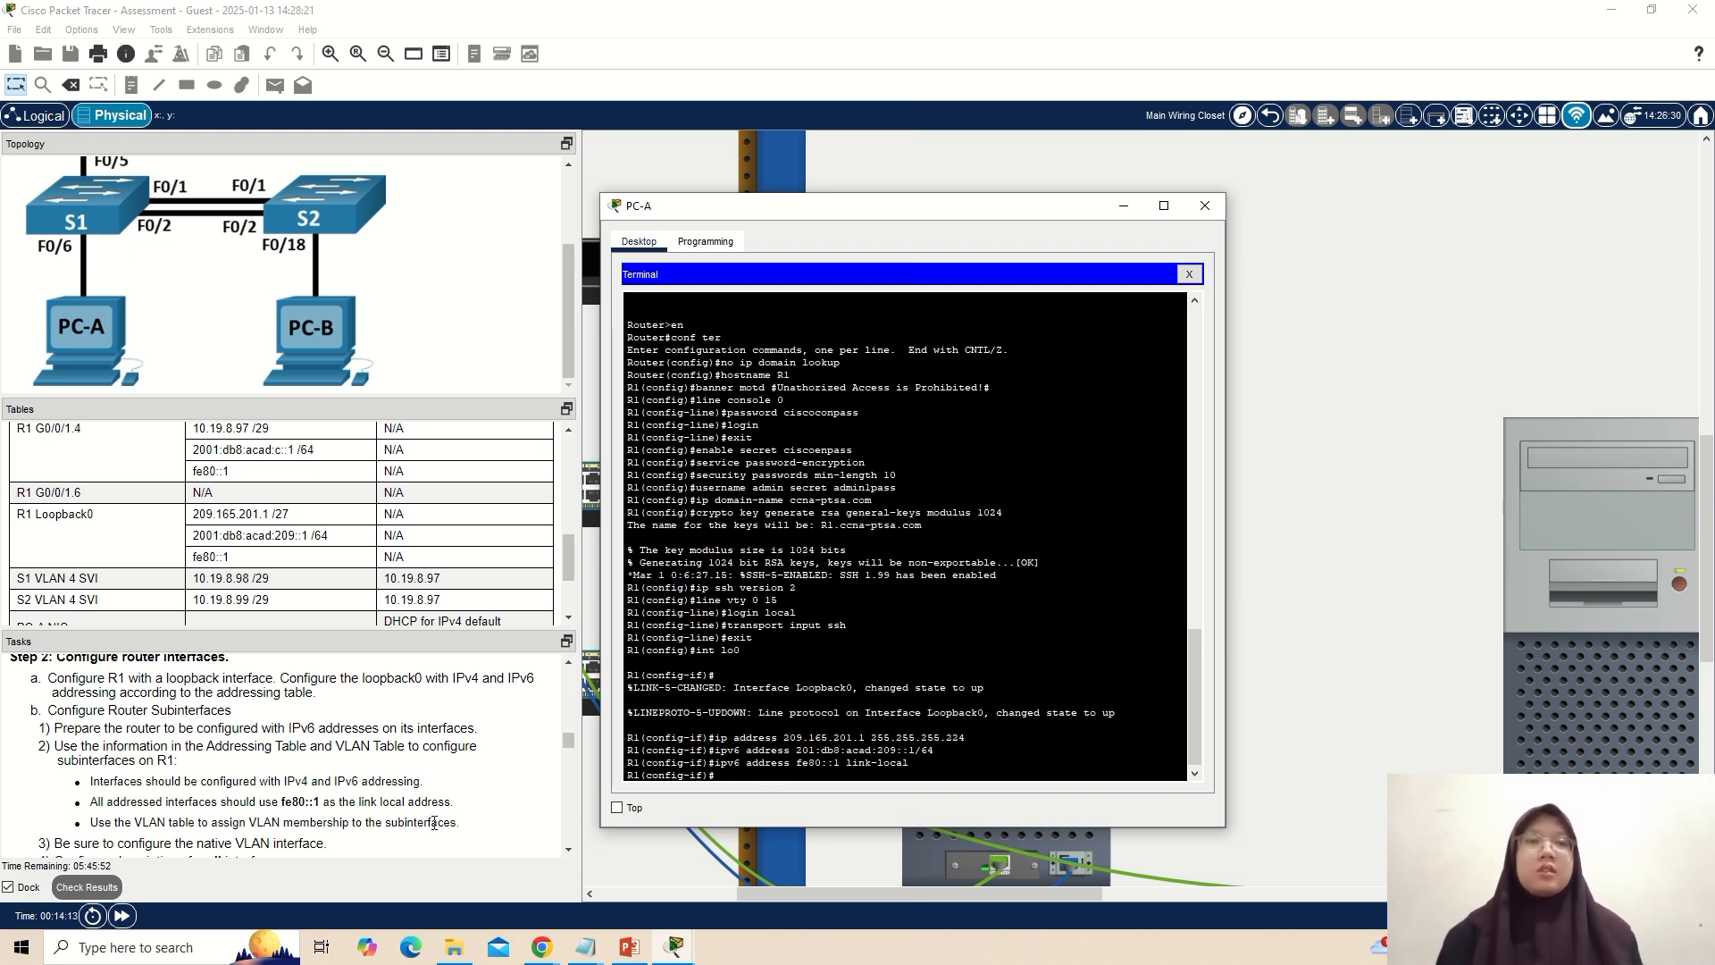
Give R1's loopback0 interface the description "Simulated Internet" and return to global configuration mode.
scroll(434, 822, down, 1)
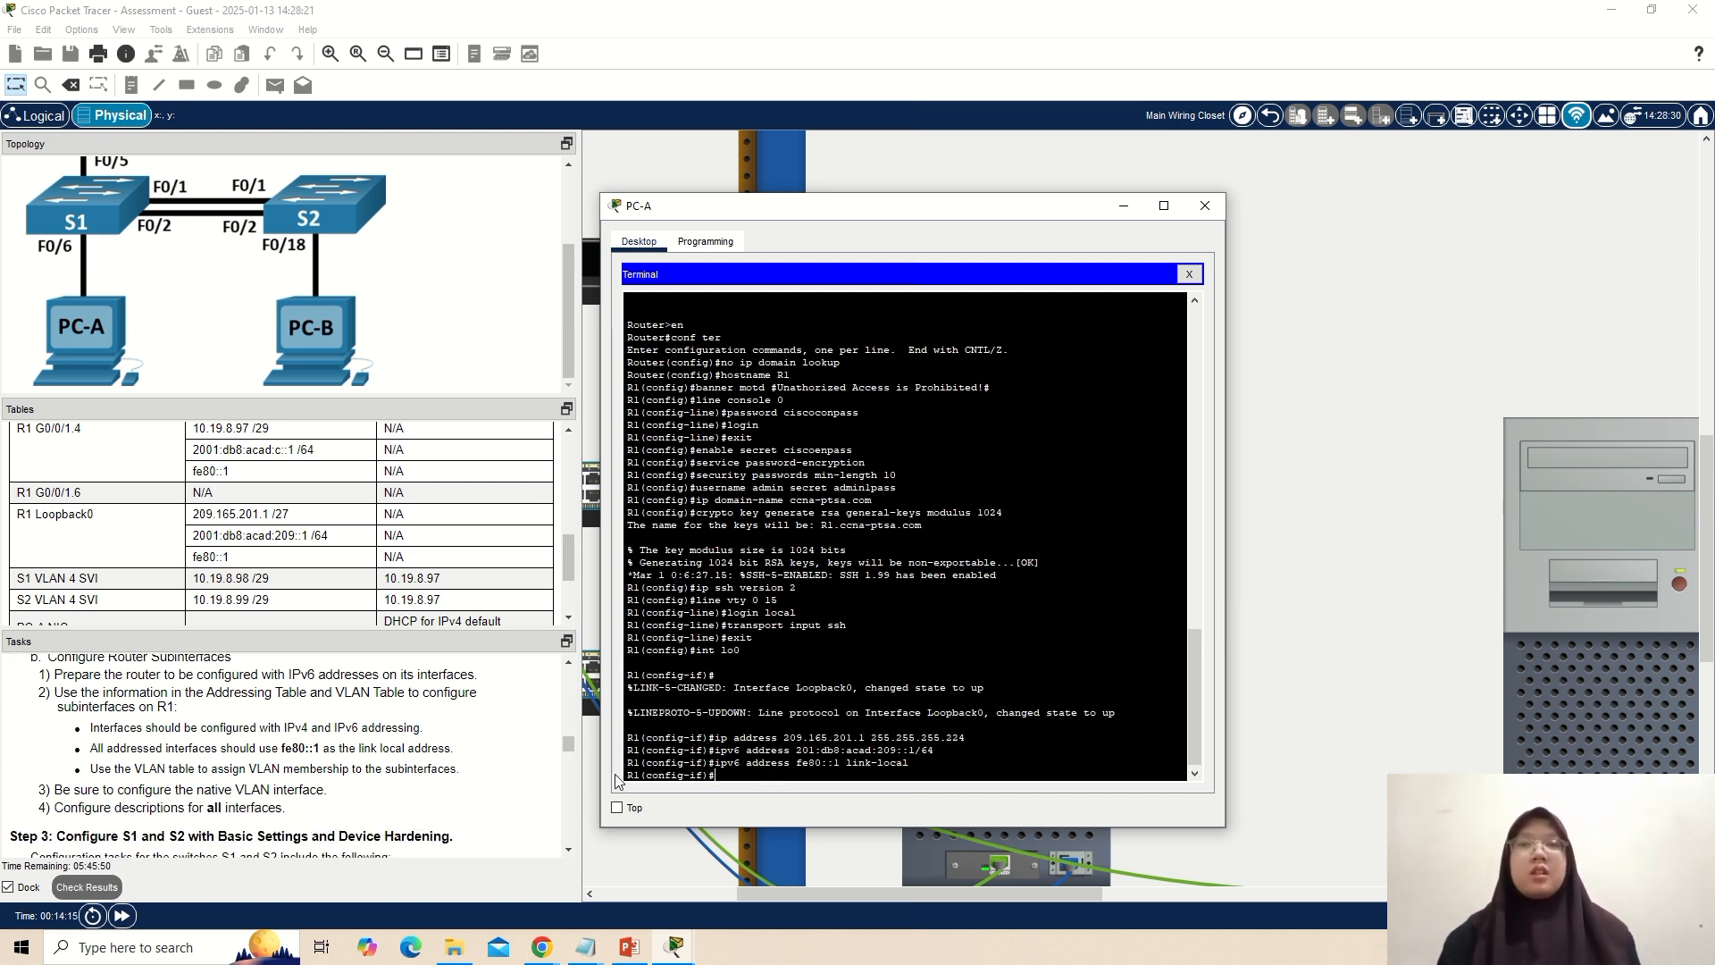
text(description)
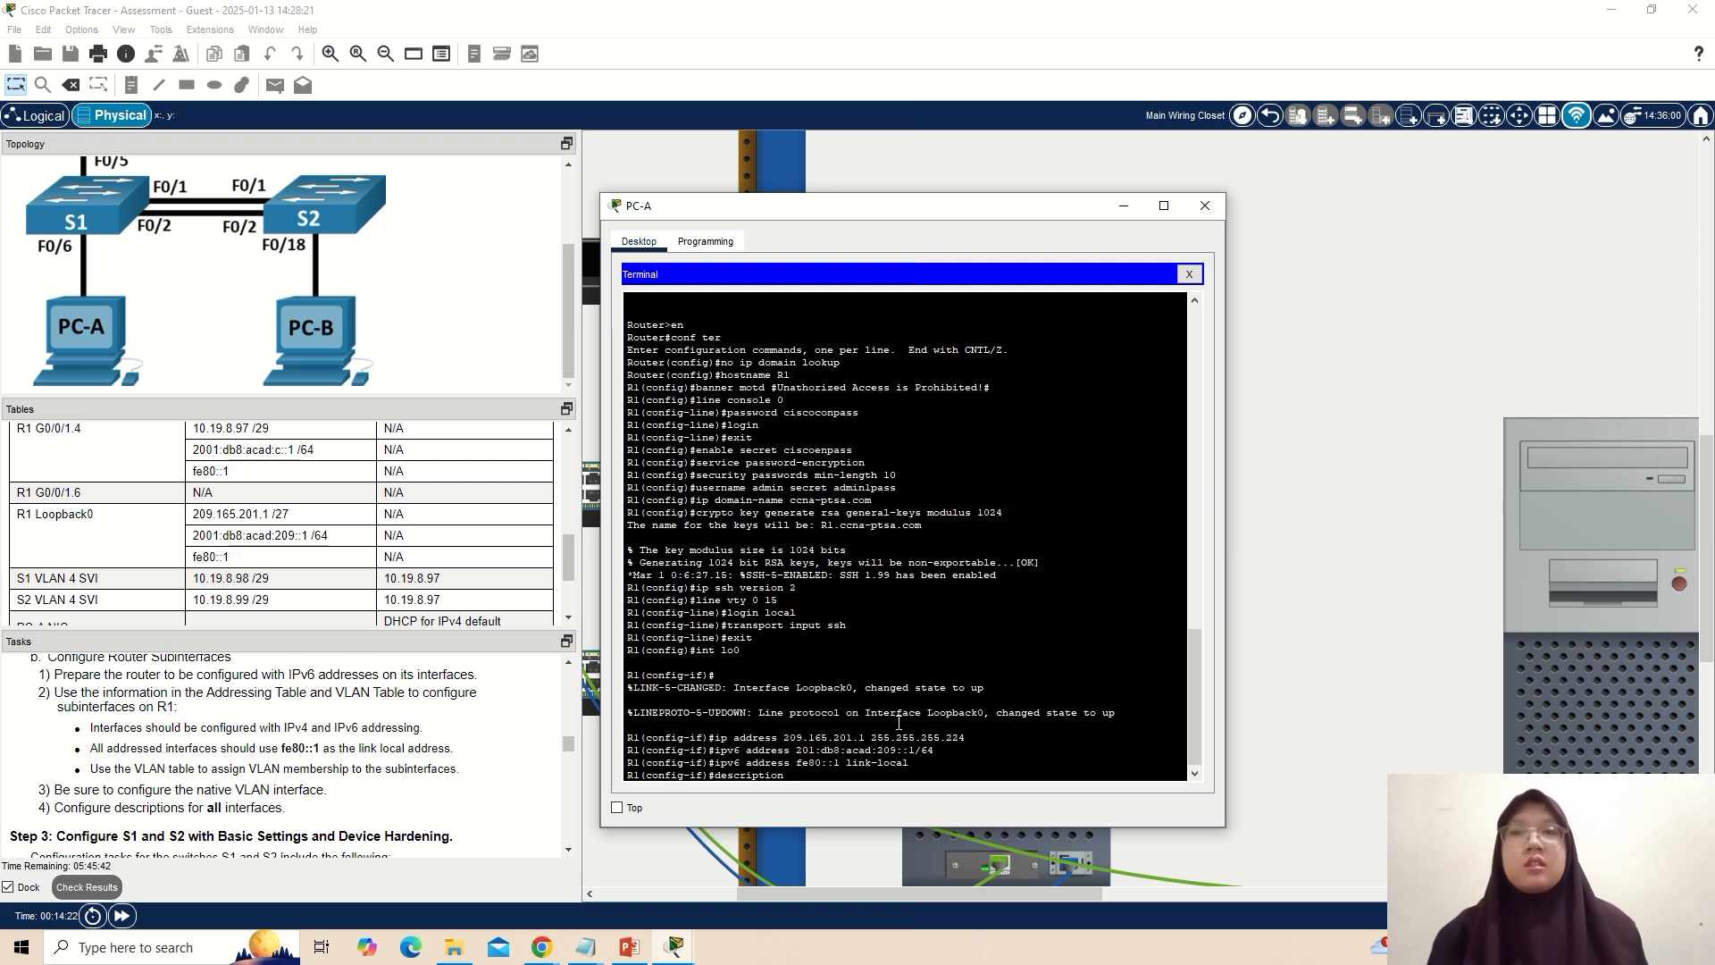
text( S)
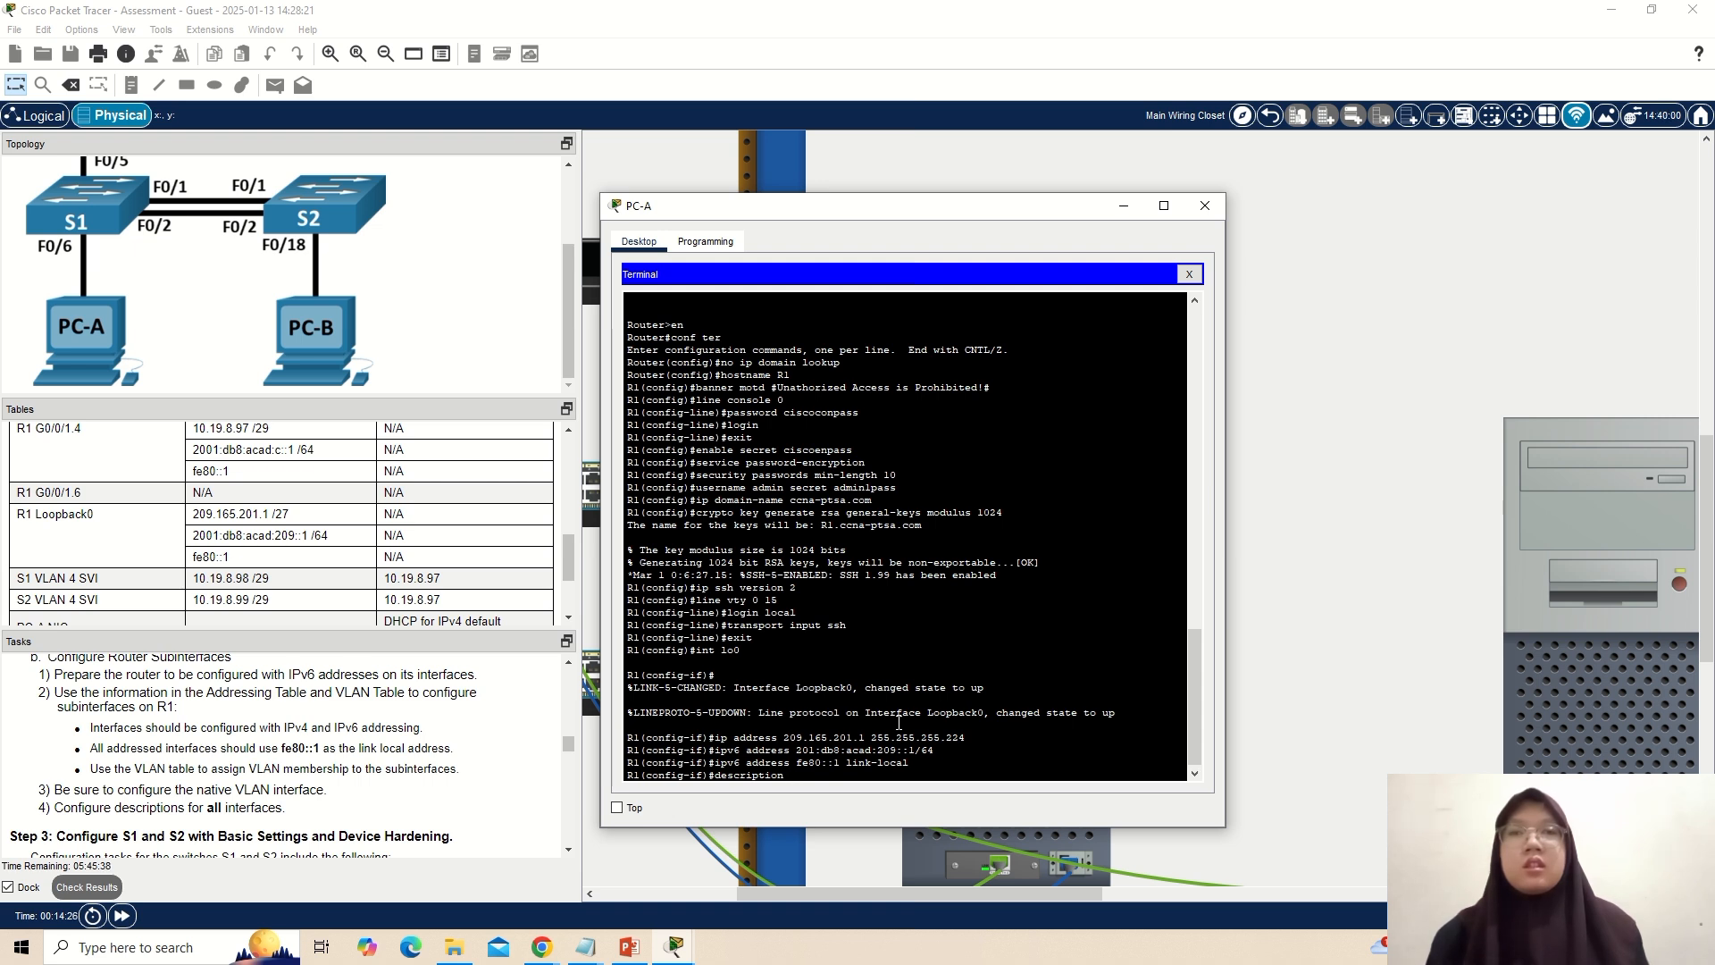
text(imula)
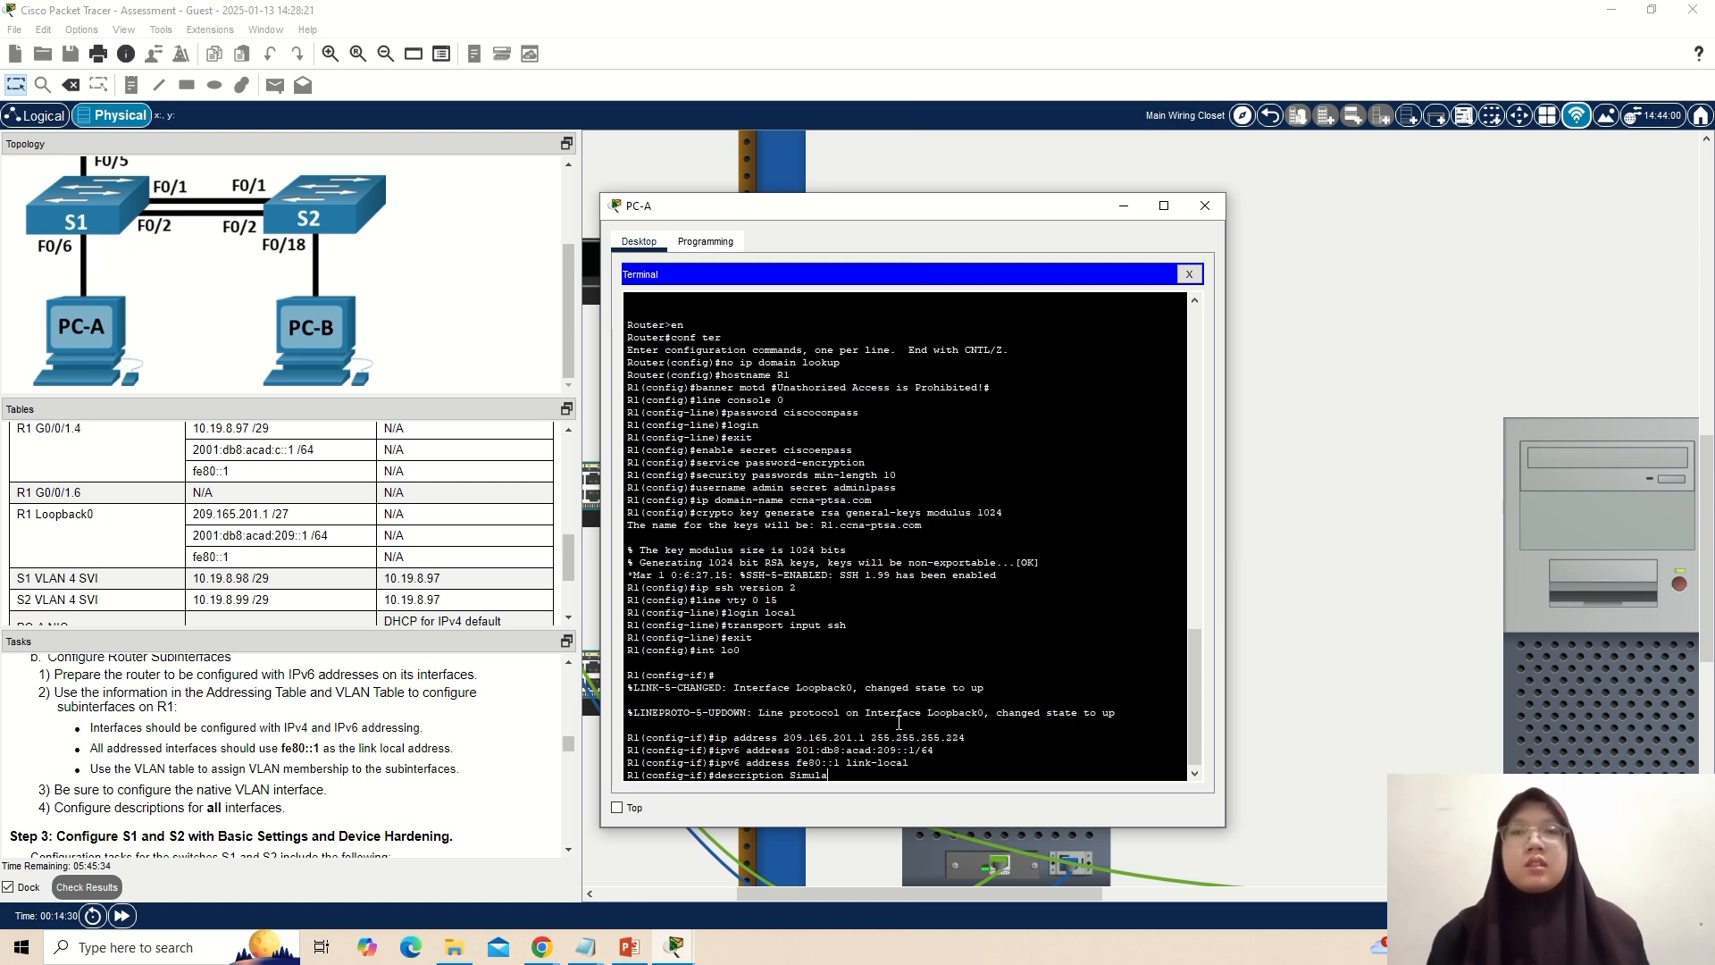
text(ted)
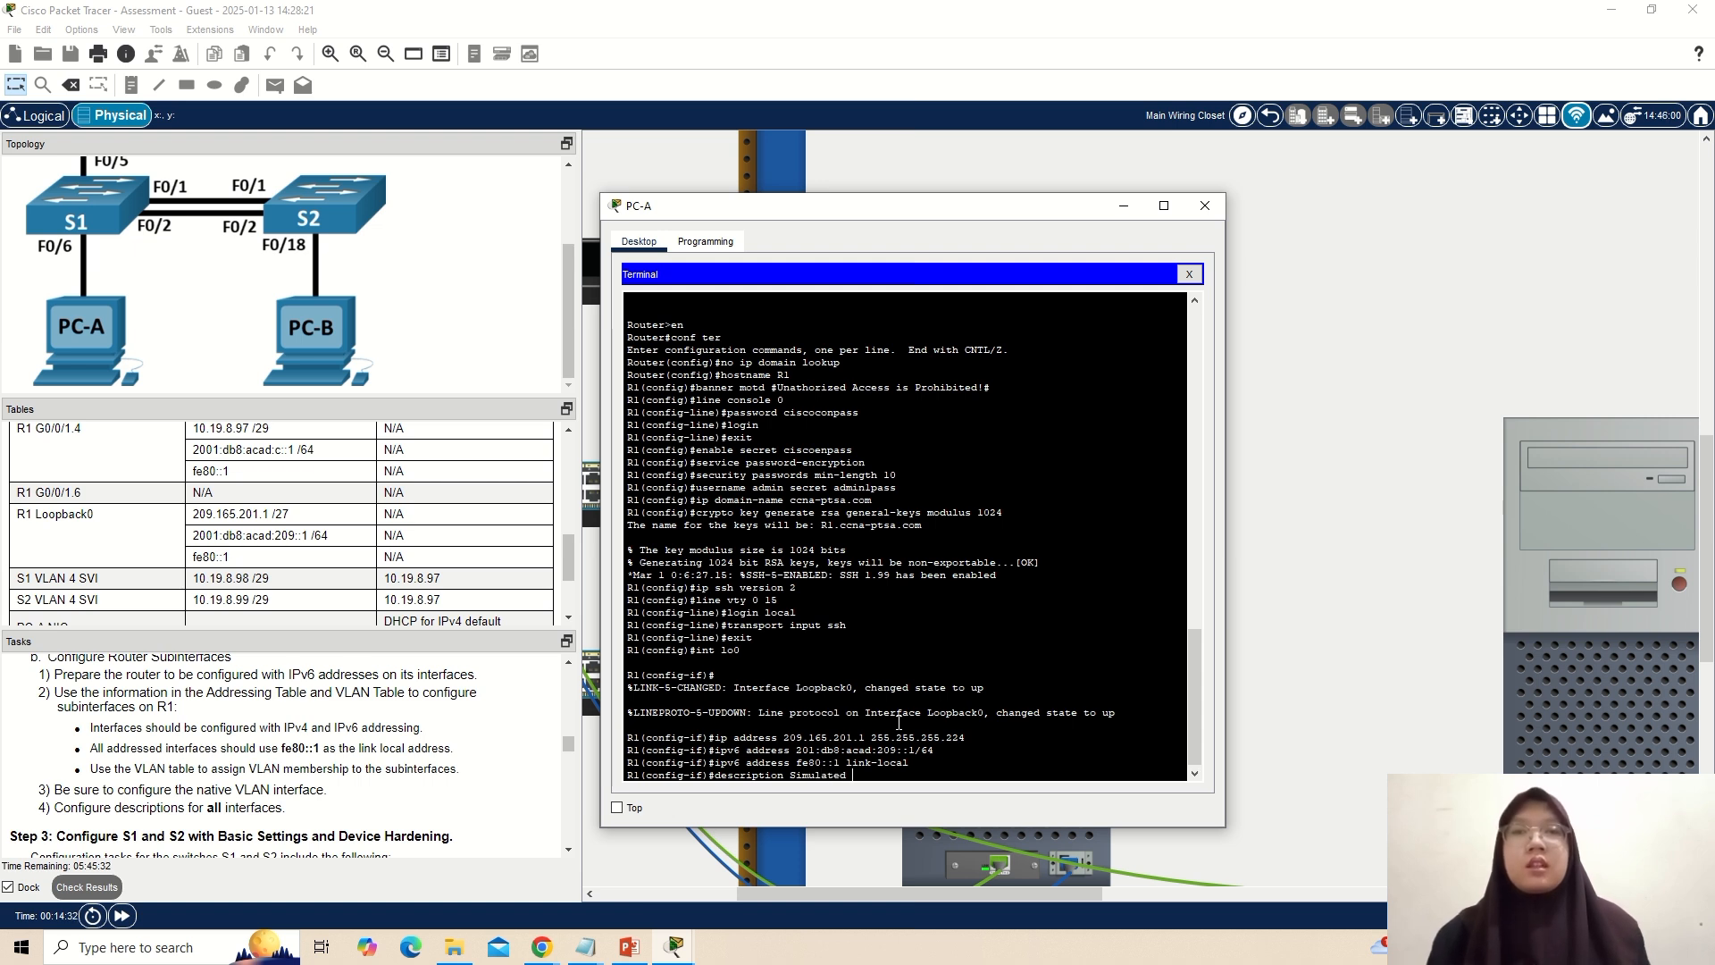
text( Internet)
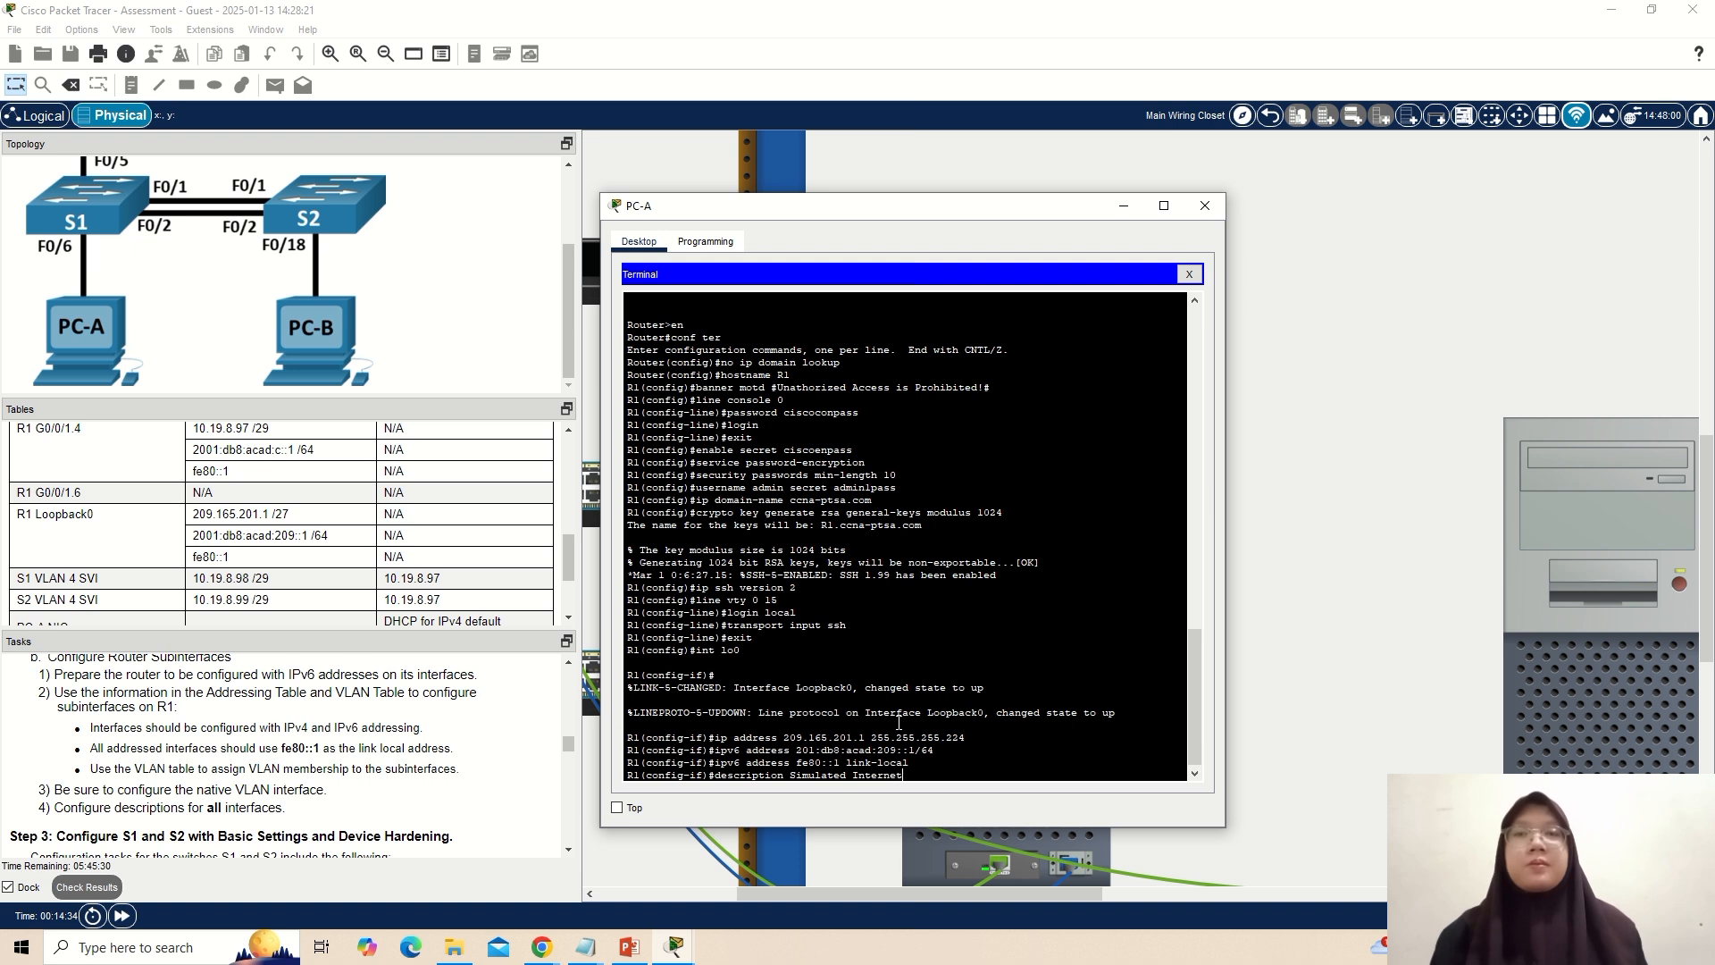
key(Return)
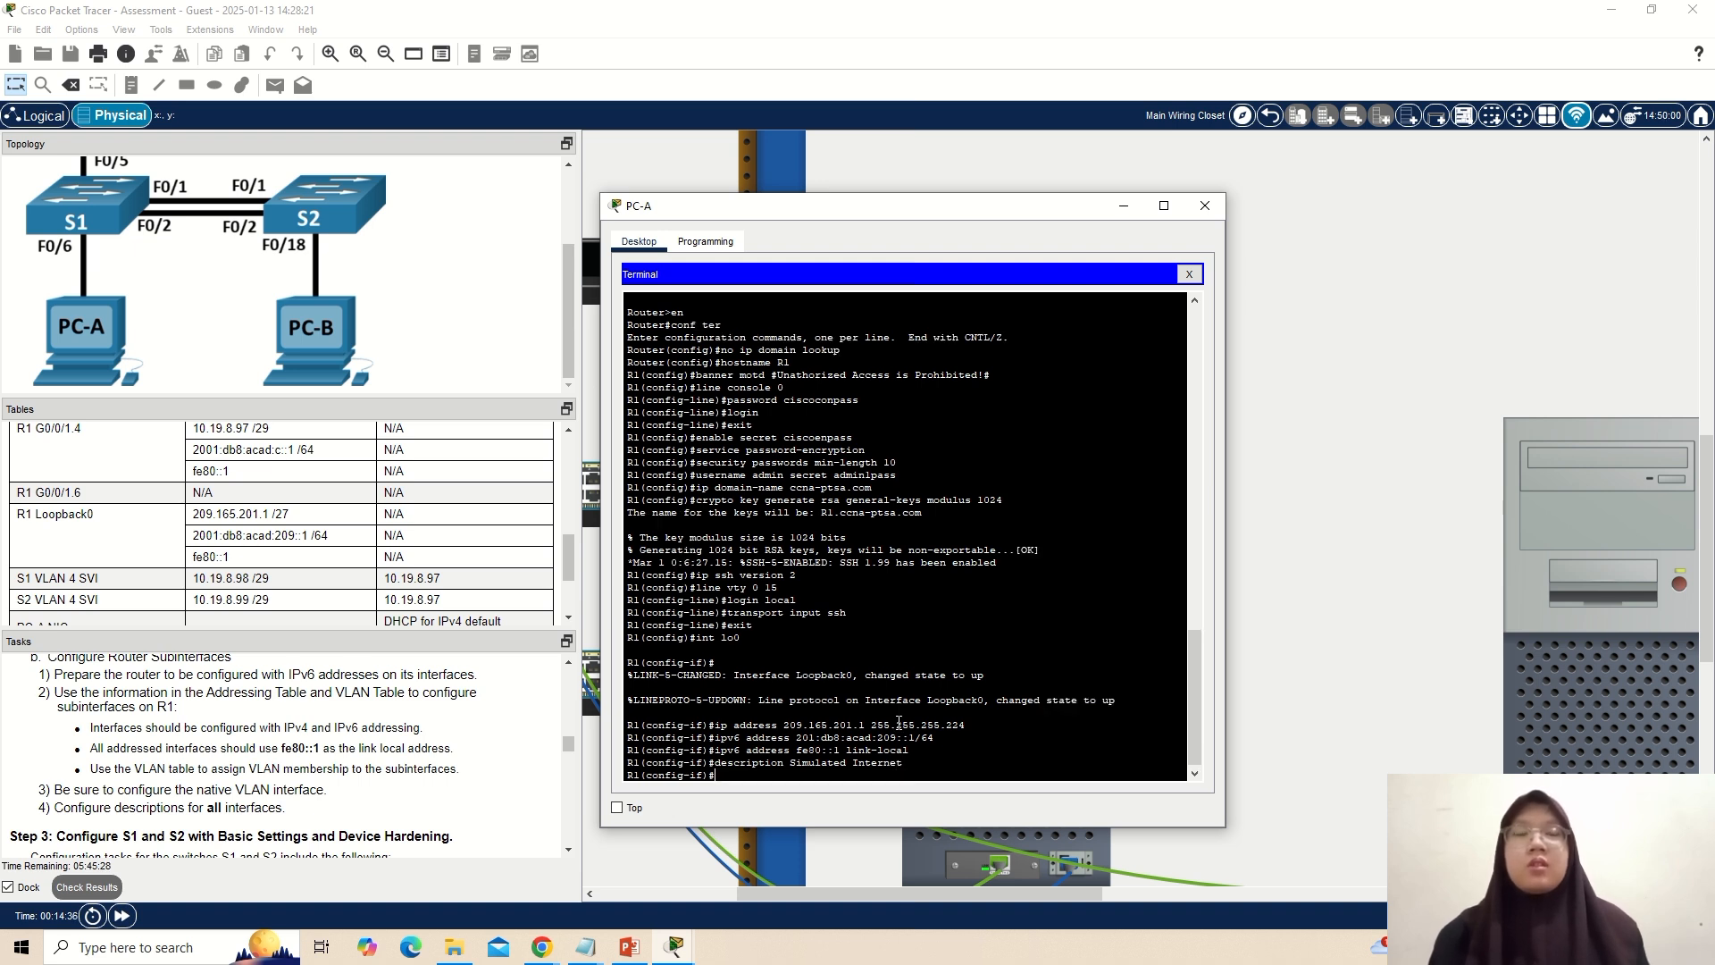
text(exit)
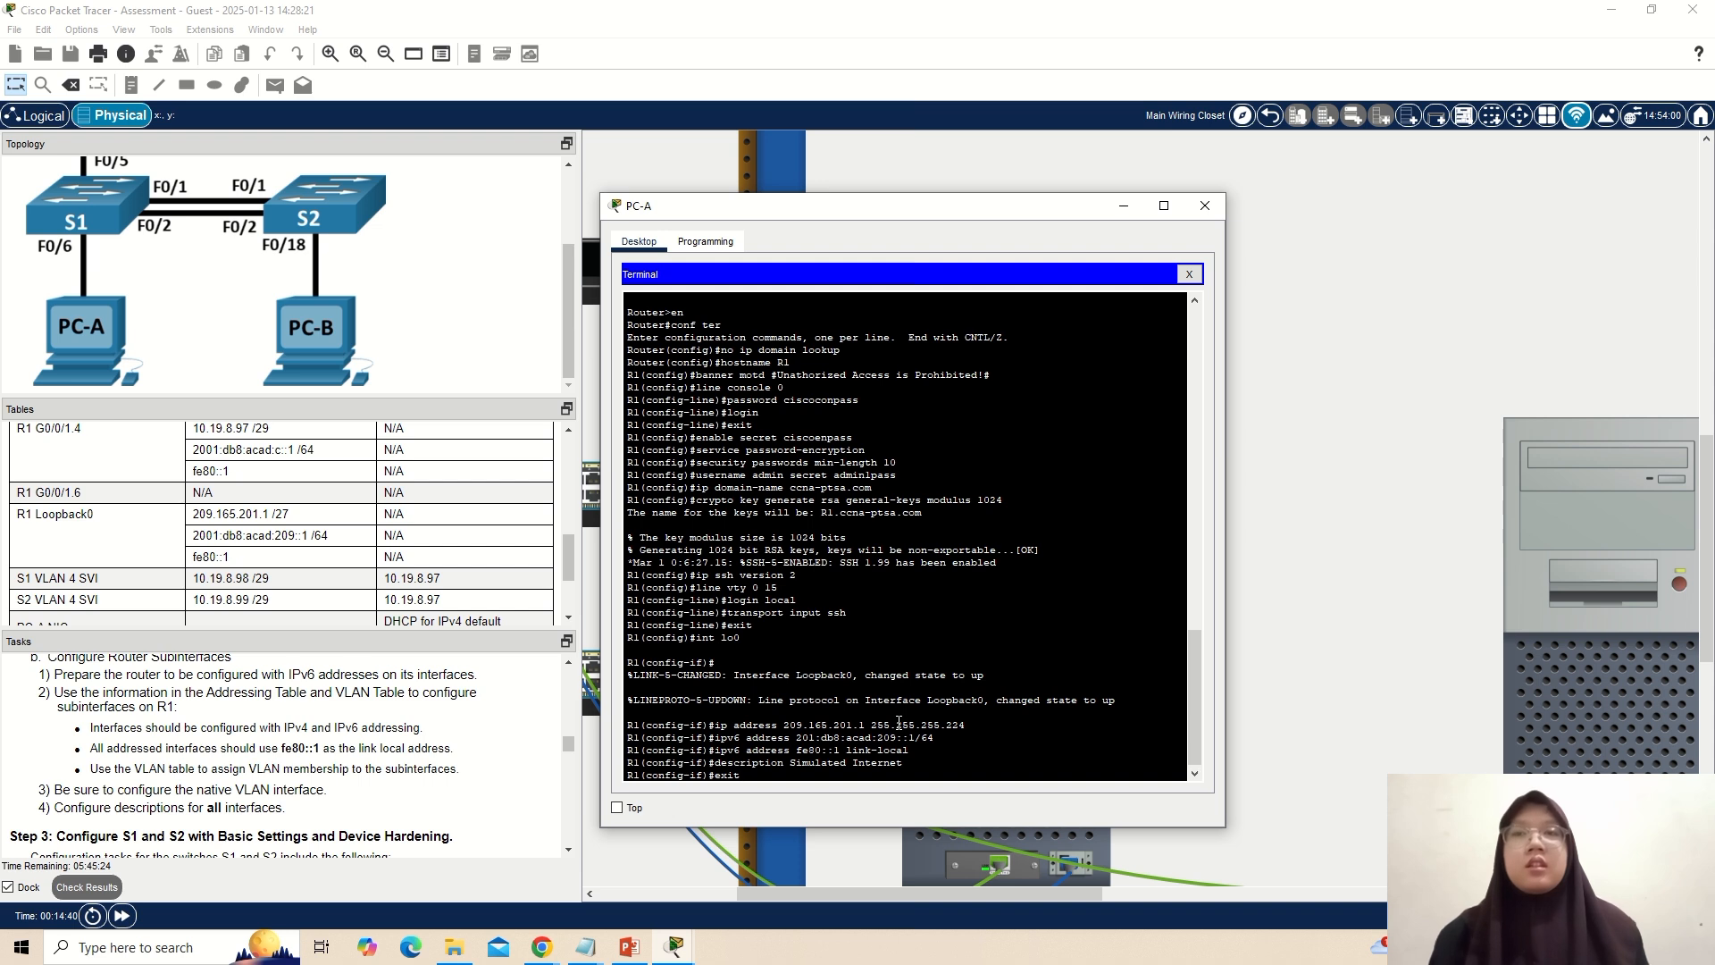
key(Return)
Enable IPv6 unicast routing on R1.
text(ipv6 )
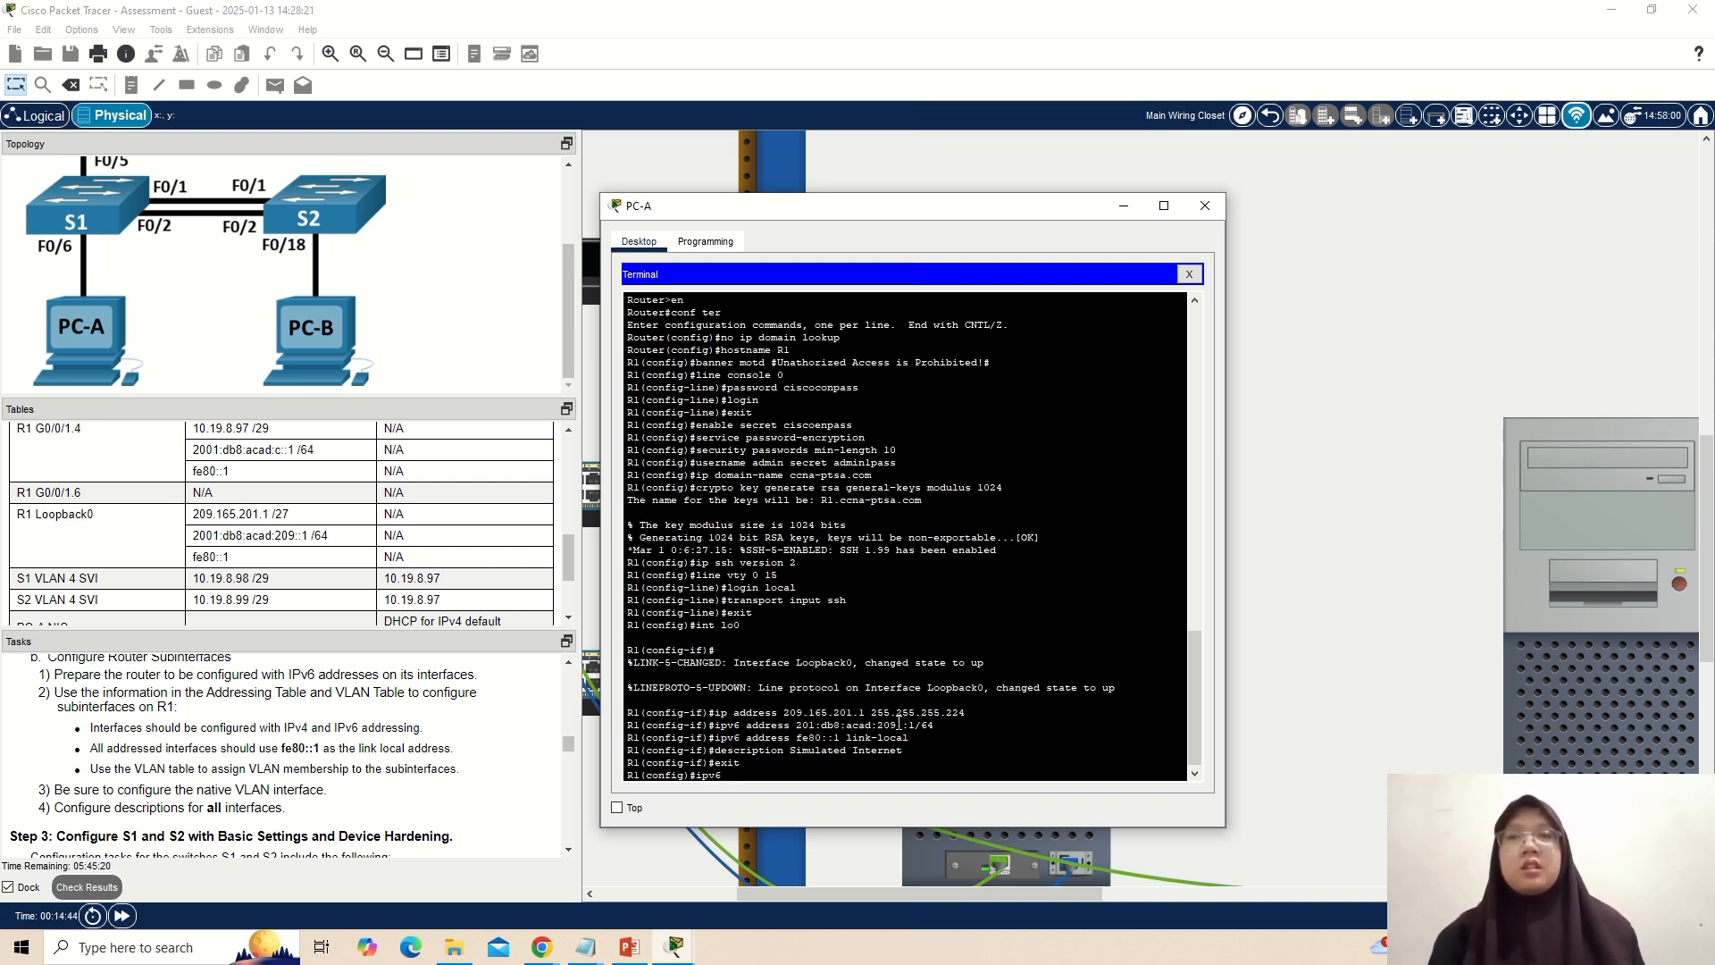
text(unicasy)
key(BackSpace)
text(t)
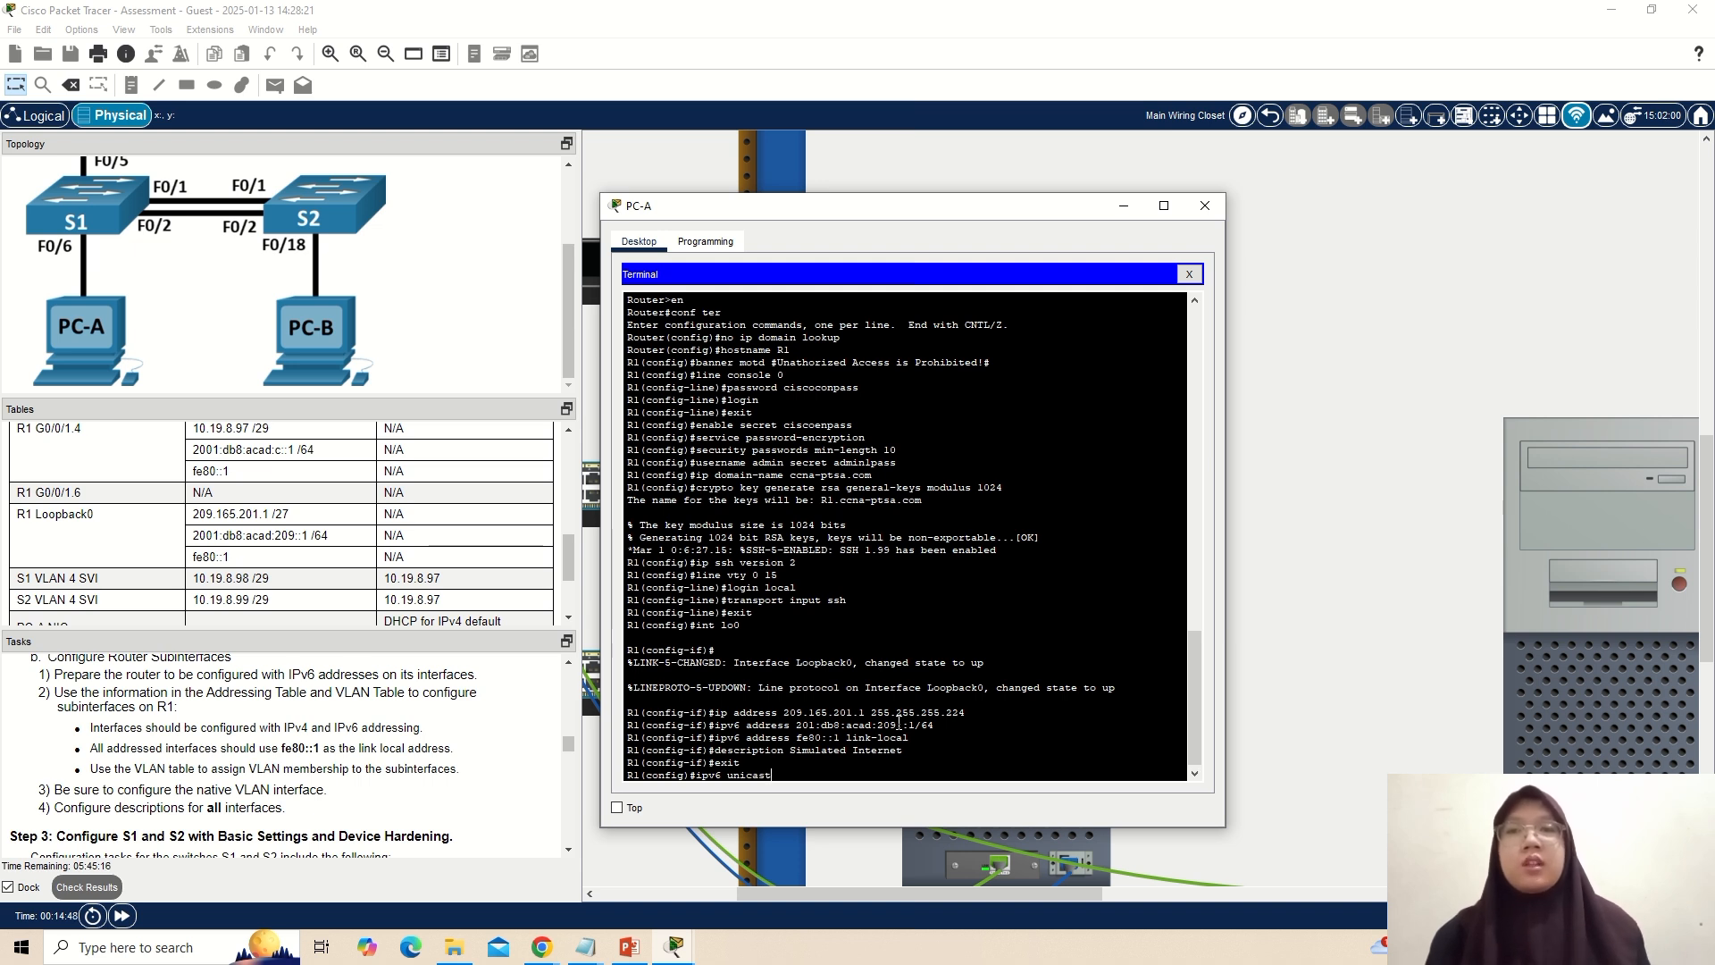
text(-routing)
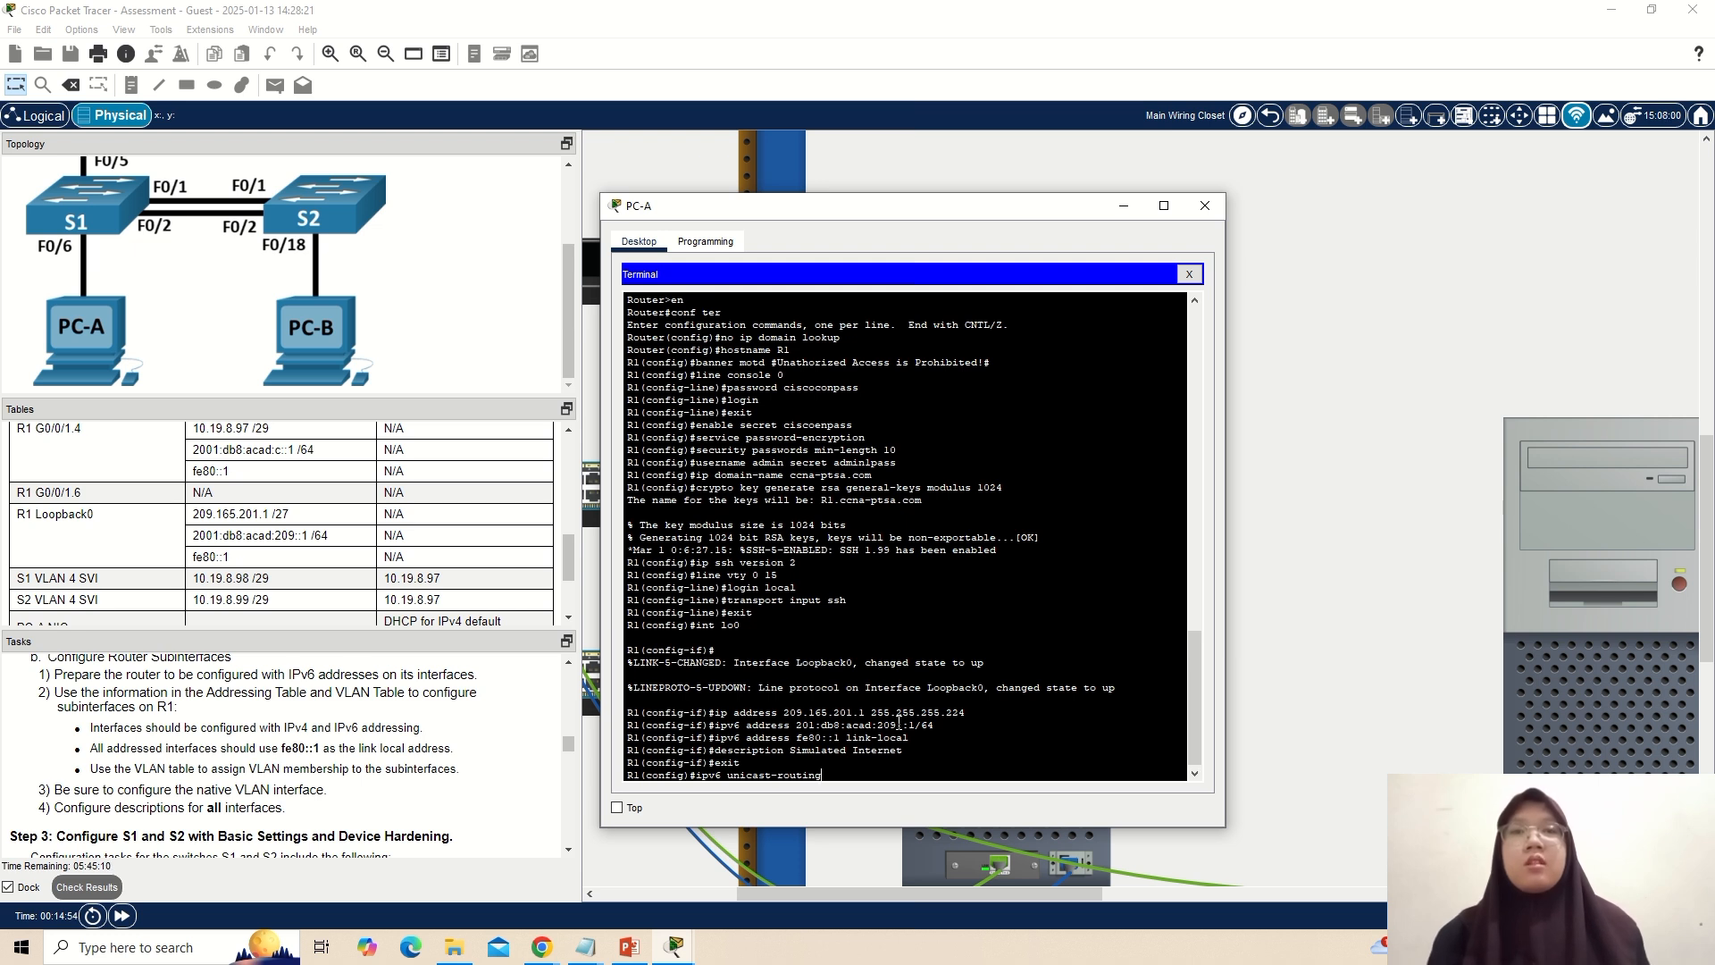
key(Return)
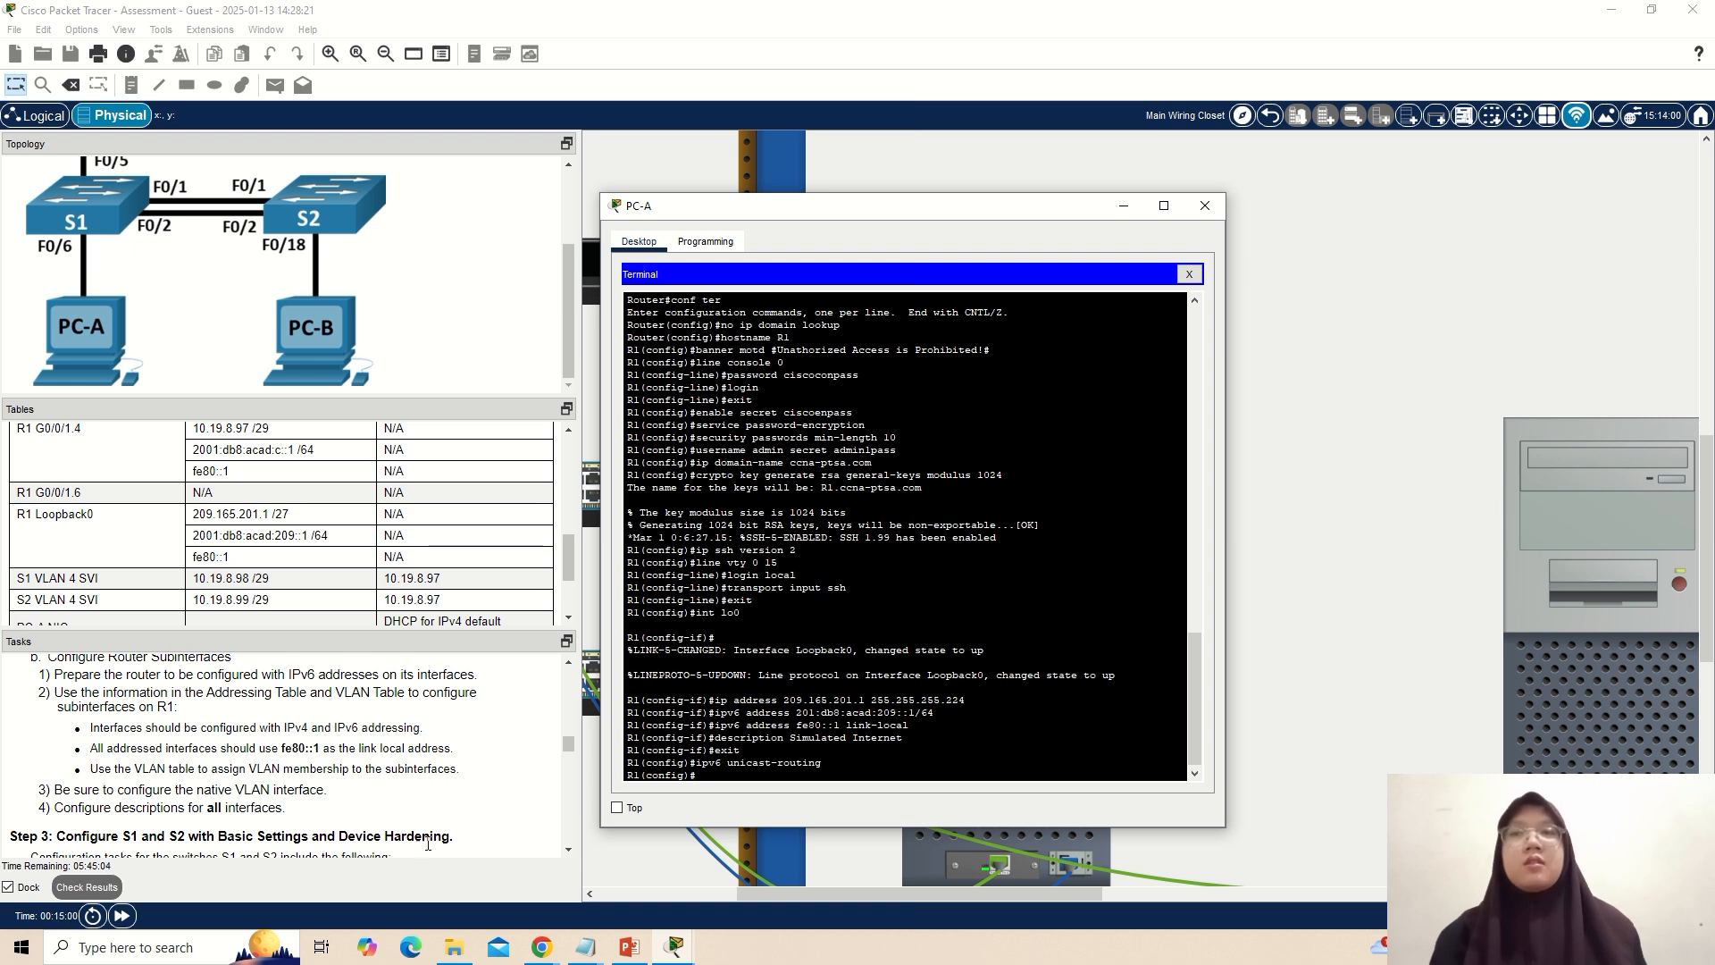
Check the R1 subinterfaces in the addressing table and enter configuration of subinterface g0/0/1.2.
scroll(232, 567, up, 5)
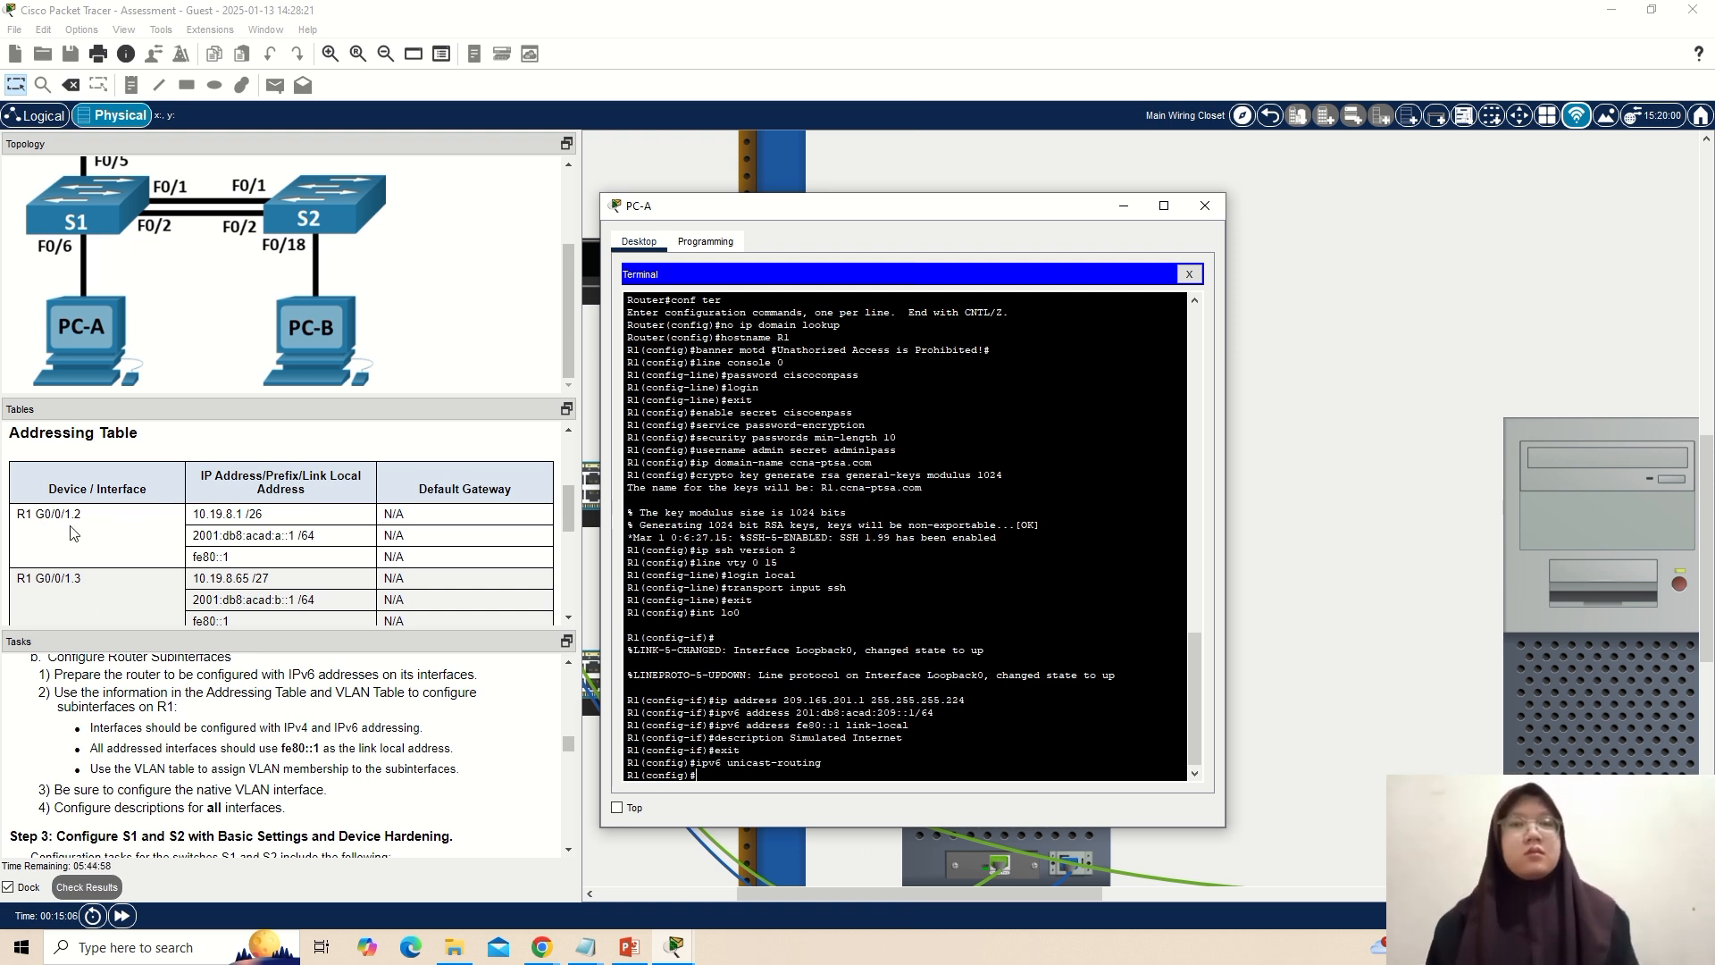
scroll(96, 527, down, 1)
scroll(98, 535, down, 2)
scroll(111, 561, up, 4)
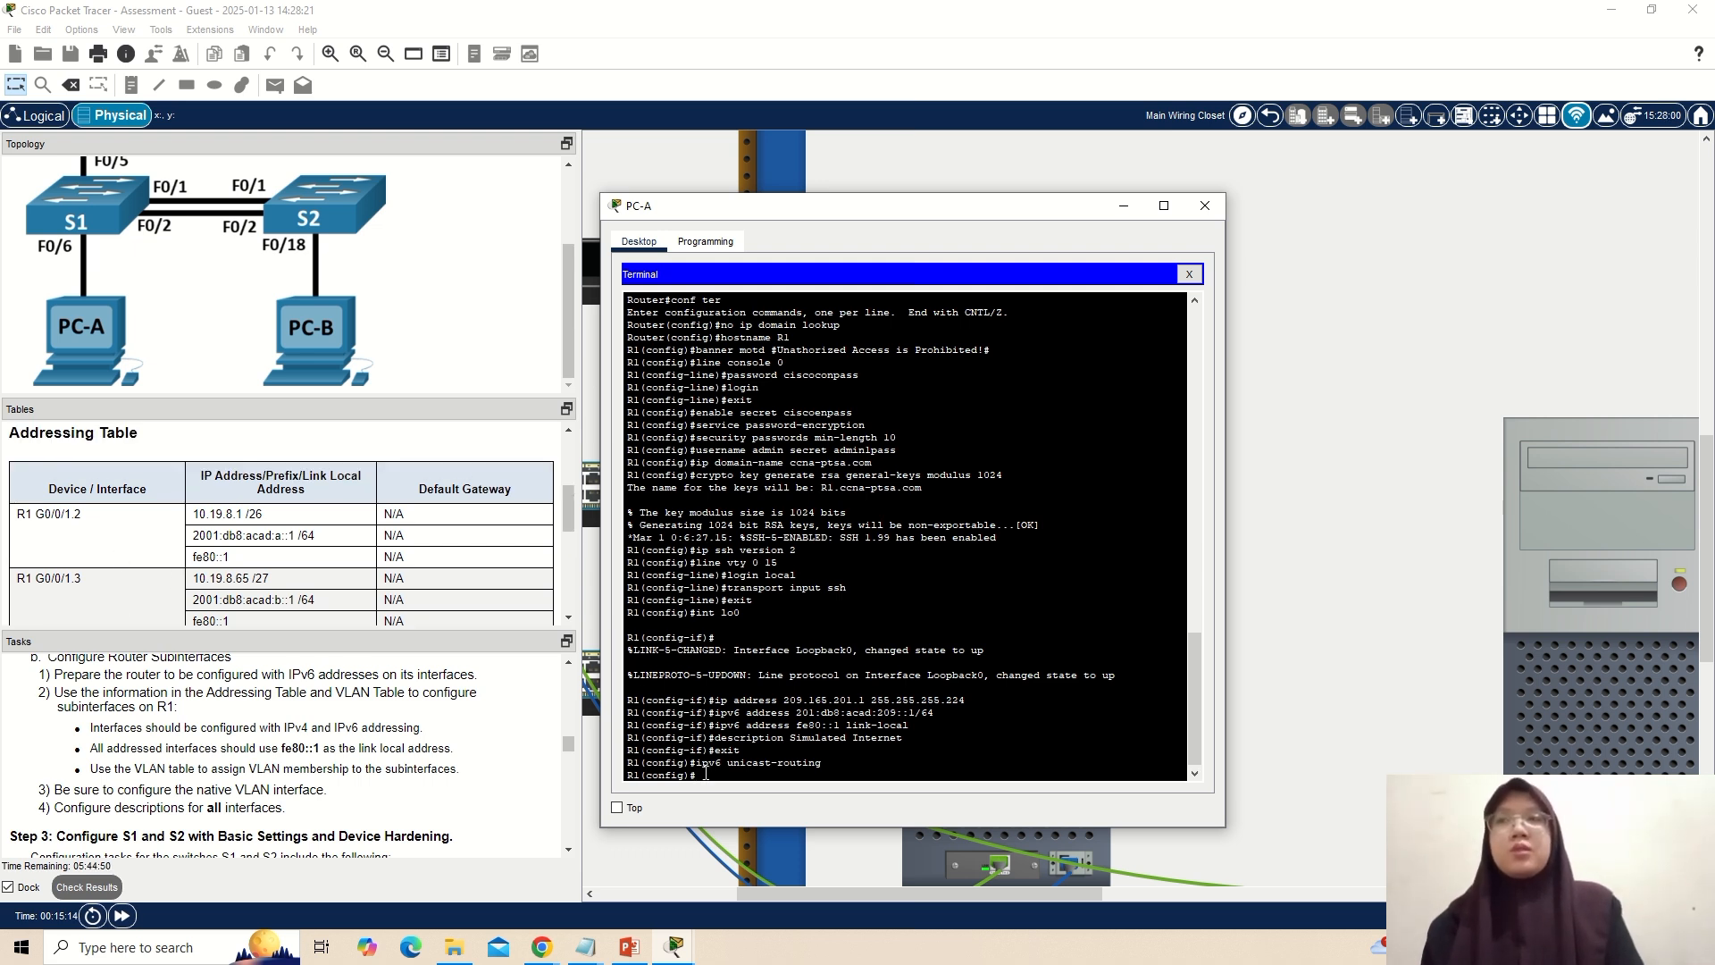
text(int )
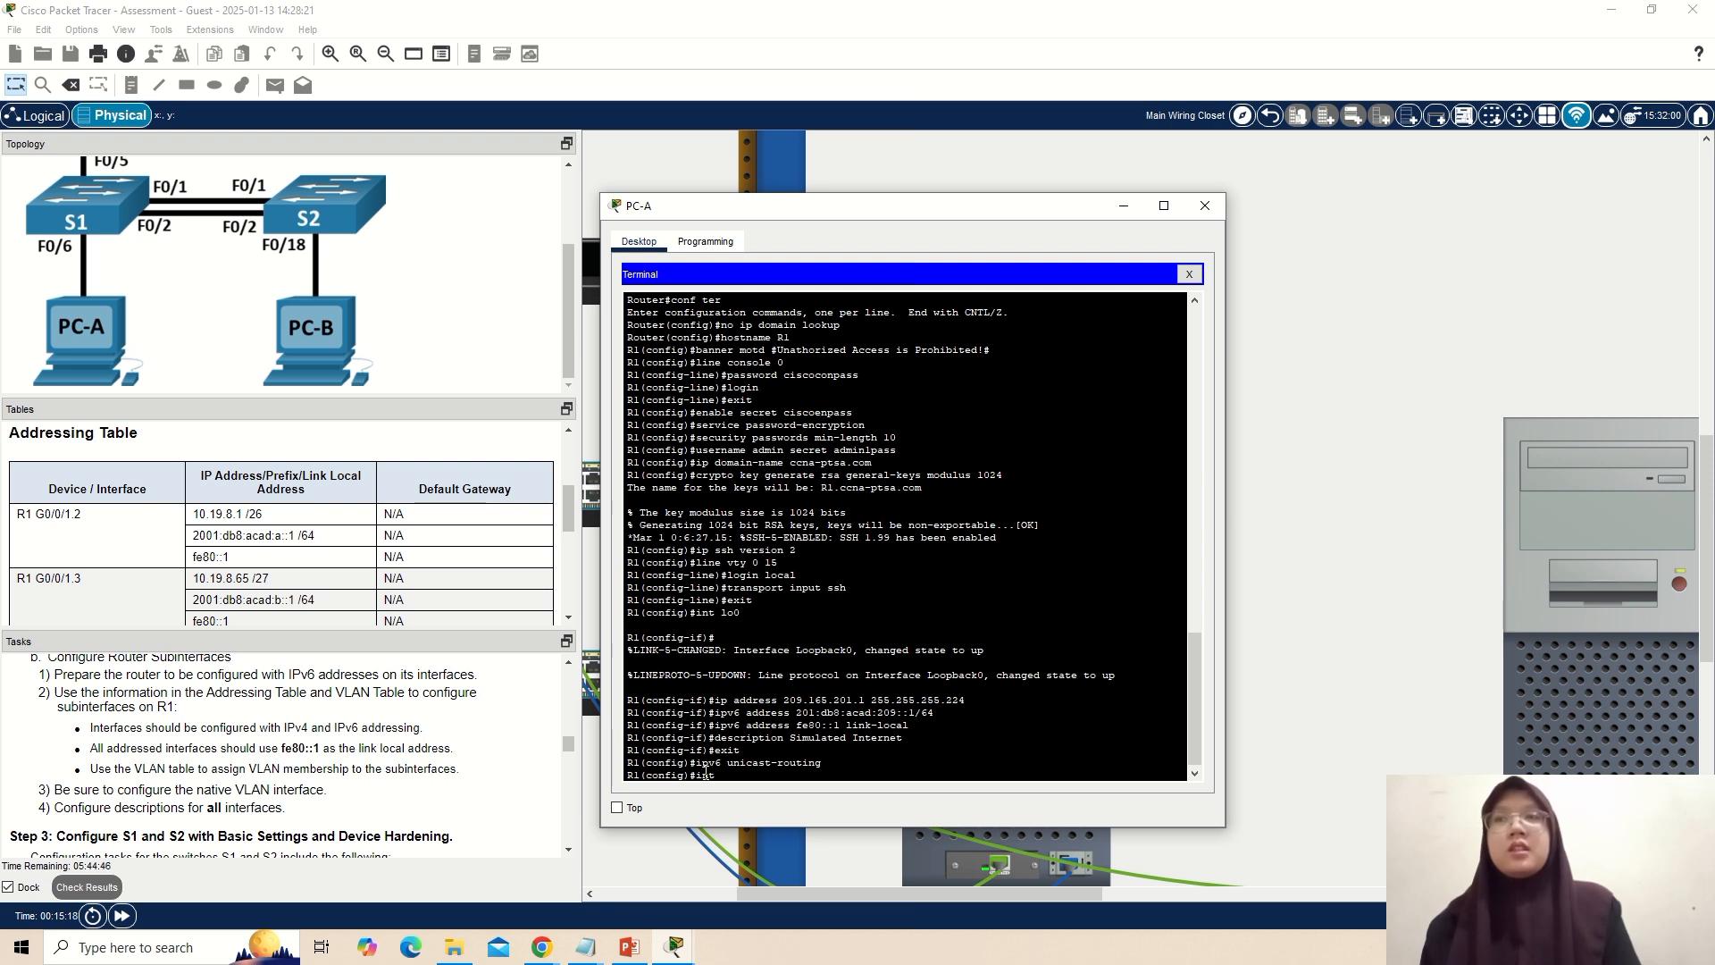
text(g0/0)
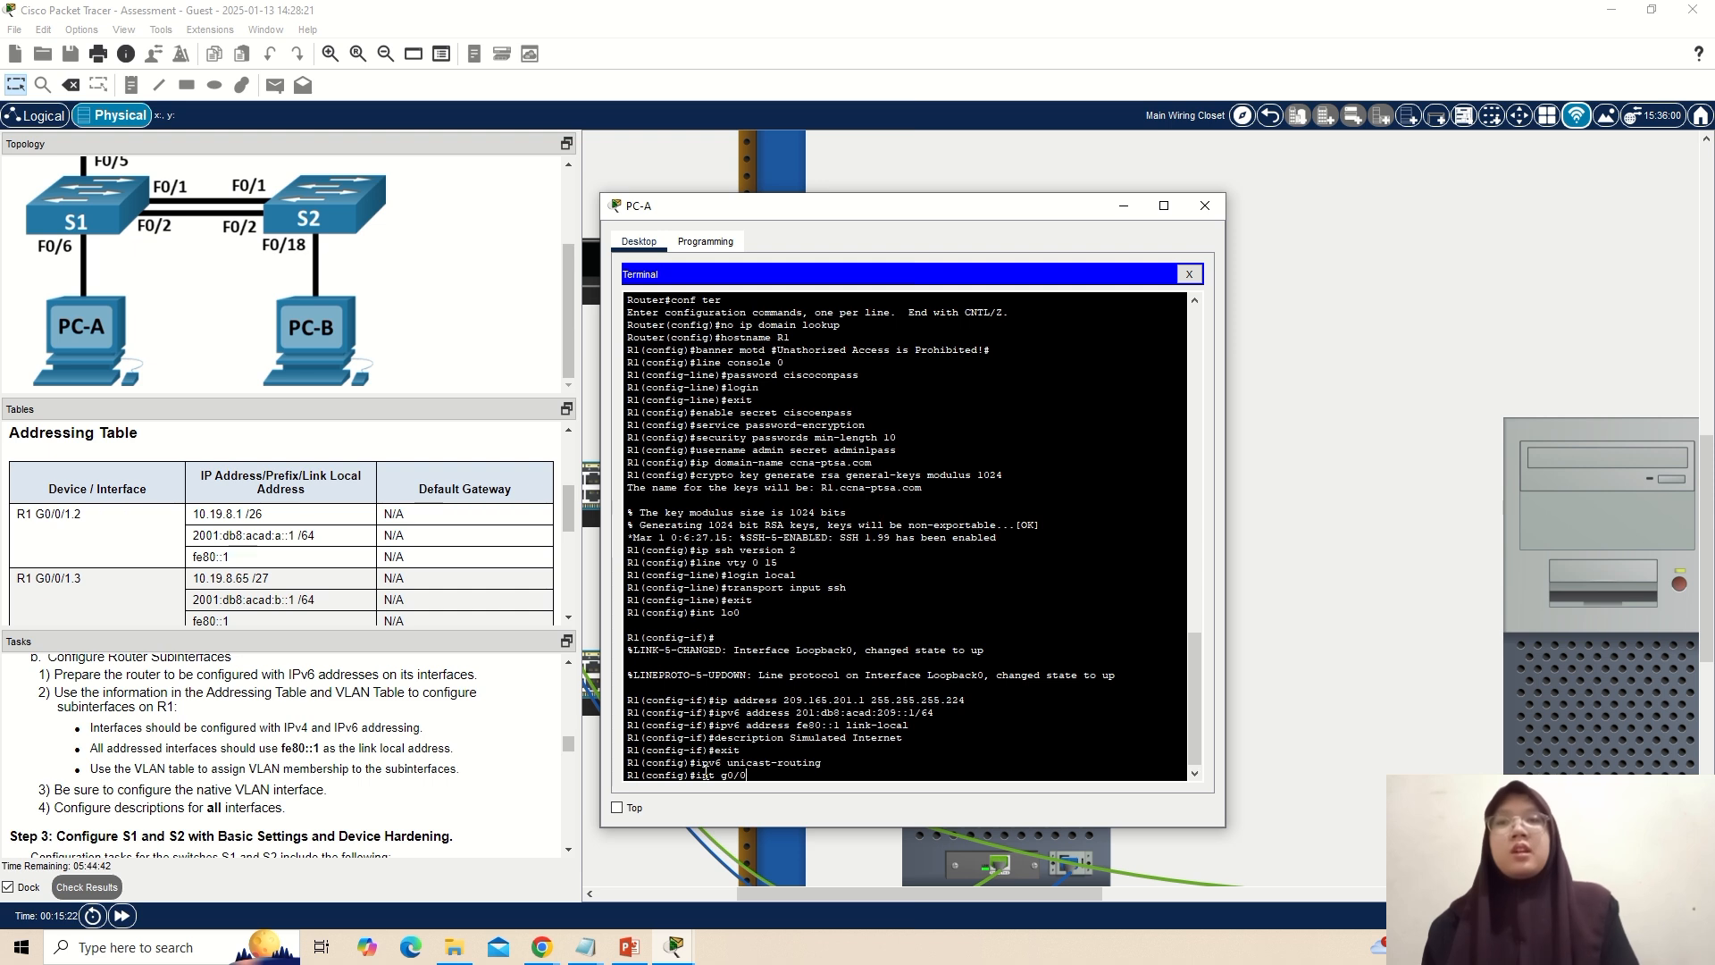
text(/1.2)
key(Return)
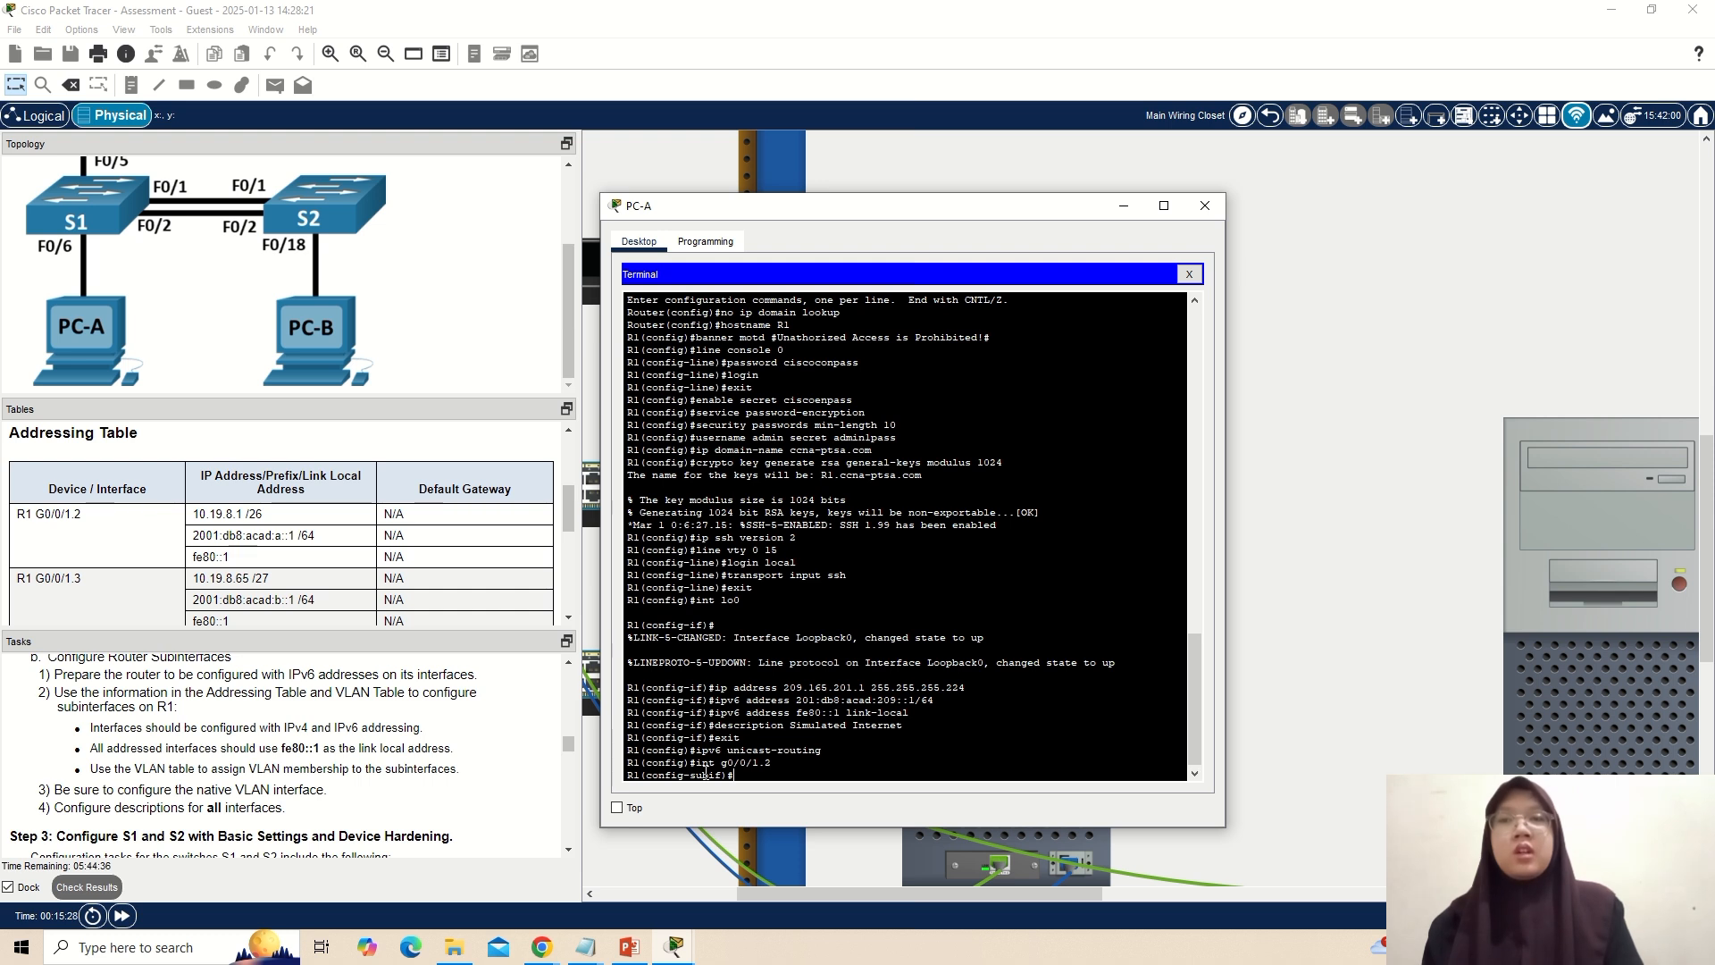
Set dot1q encapsulation with VLAN 2 on subinterface g0/0/1.2, correcting the misspelled command.
text(eancap)
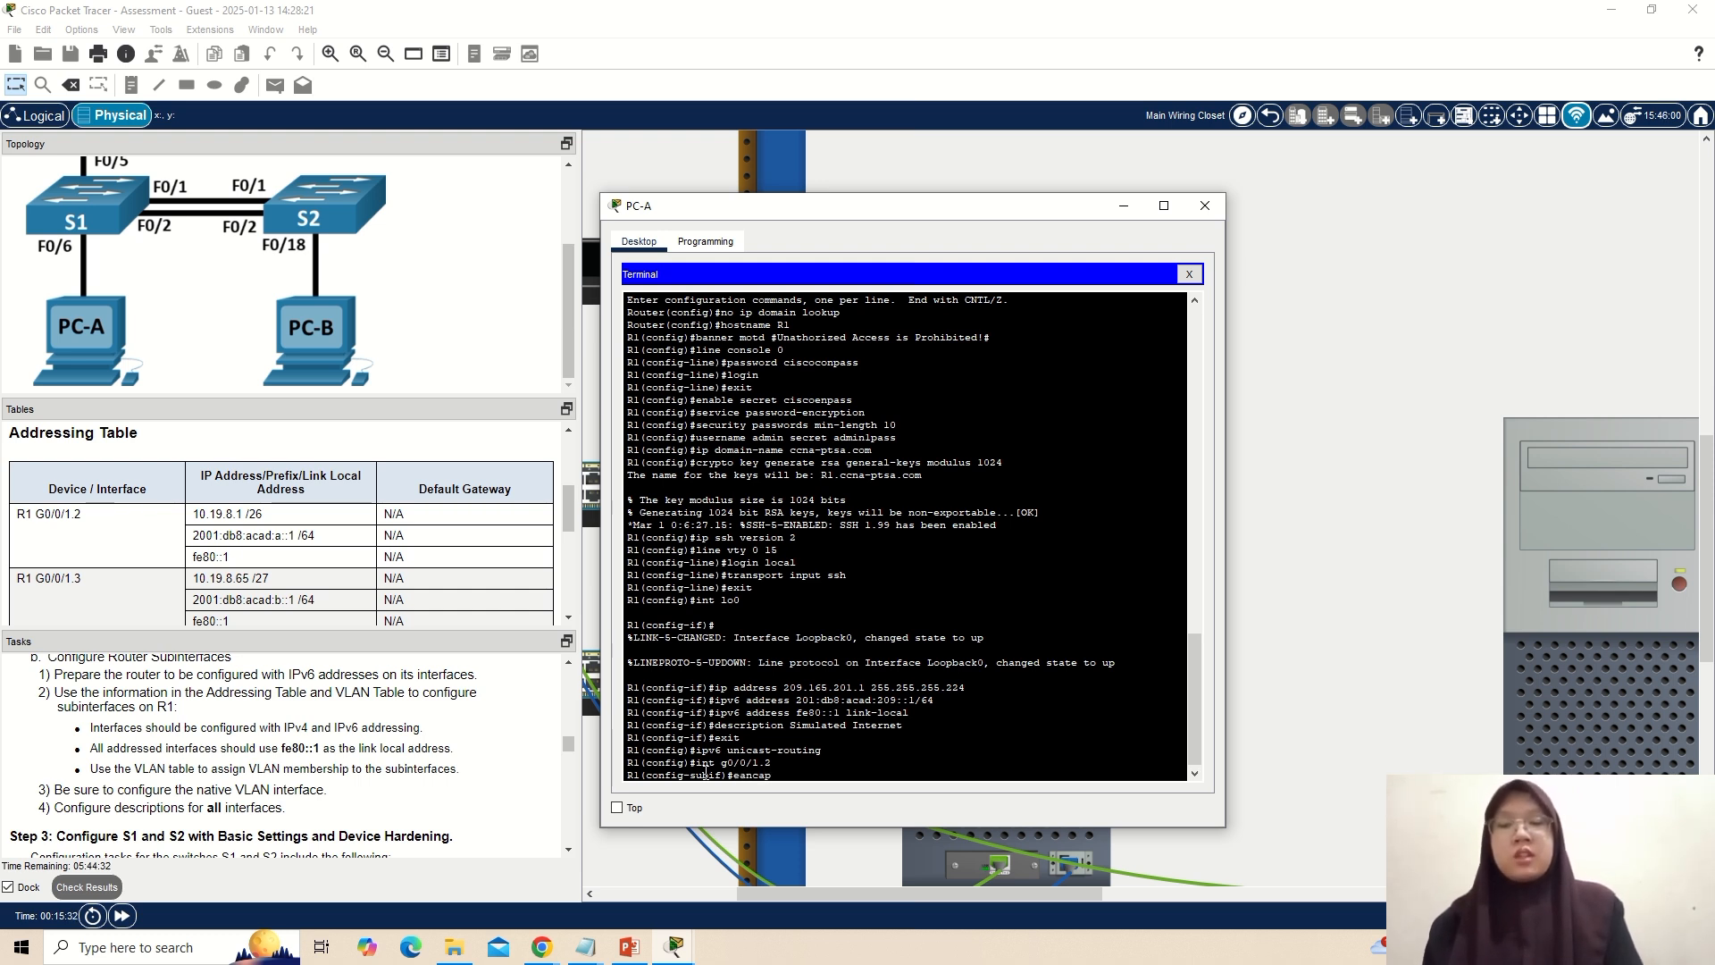
text(sulati)
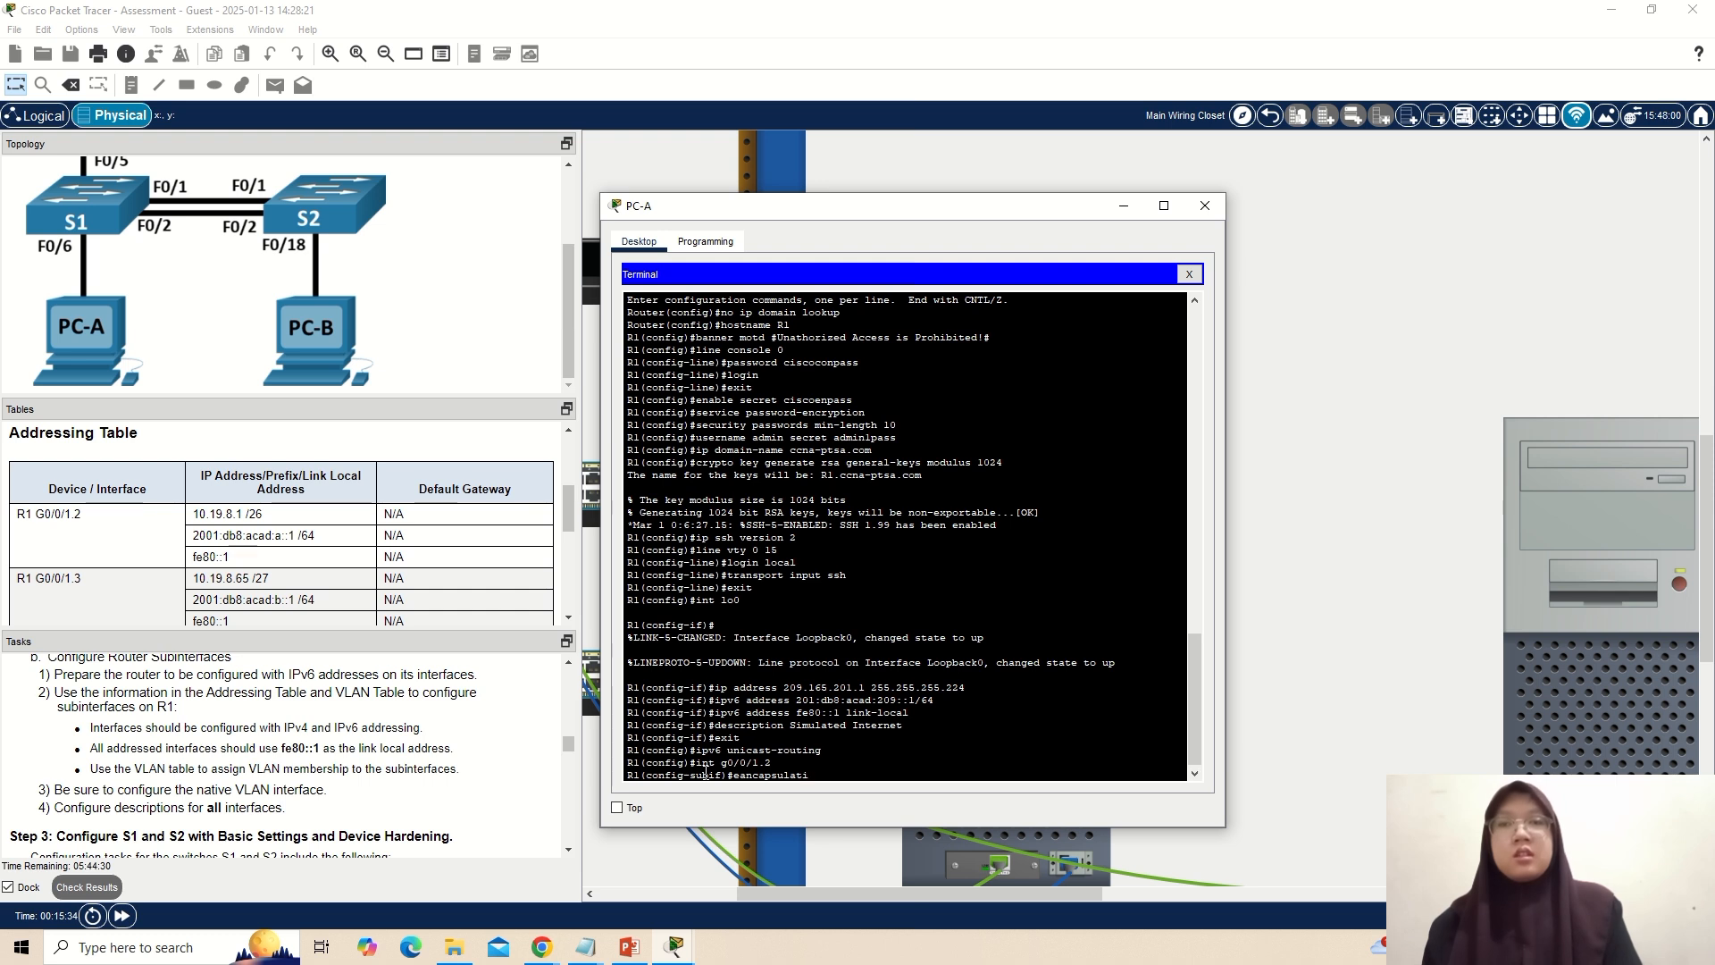
text(on dot)
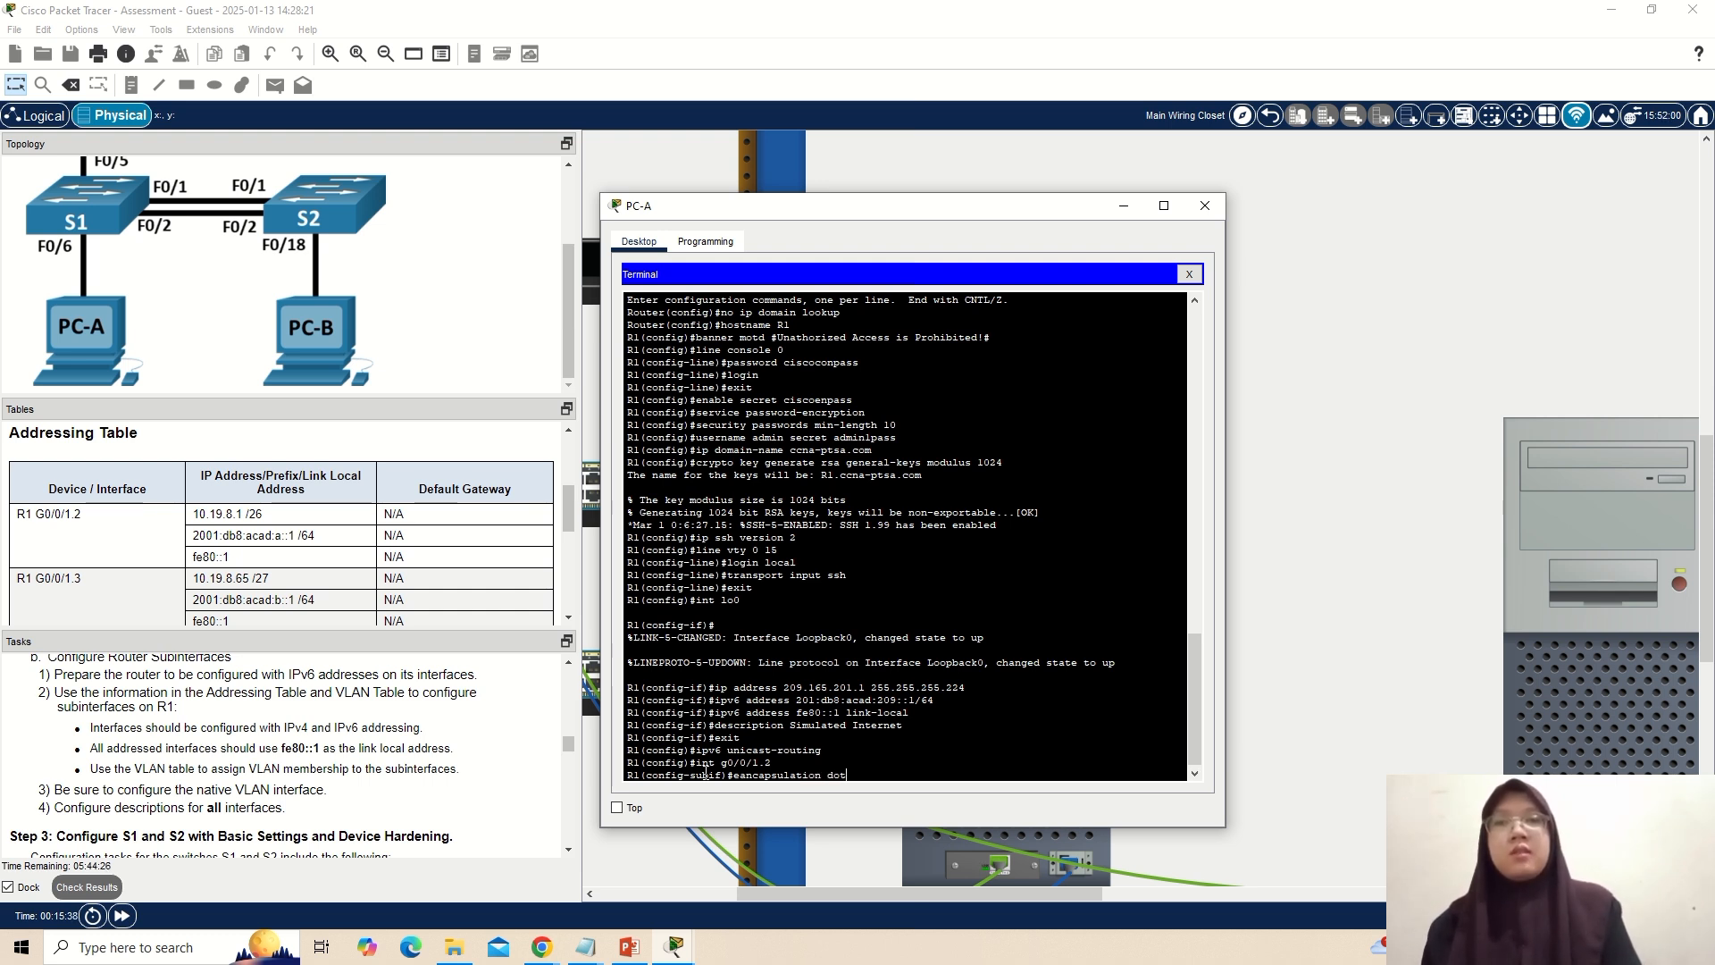
text(1q)
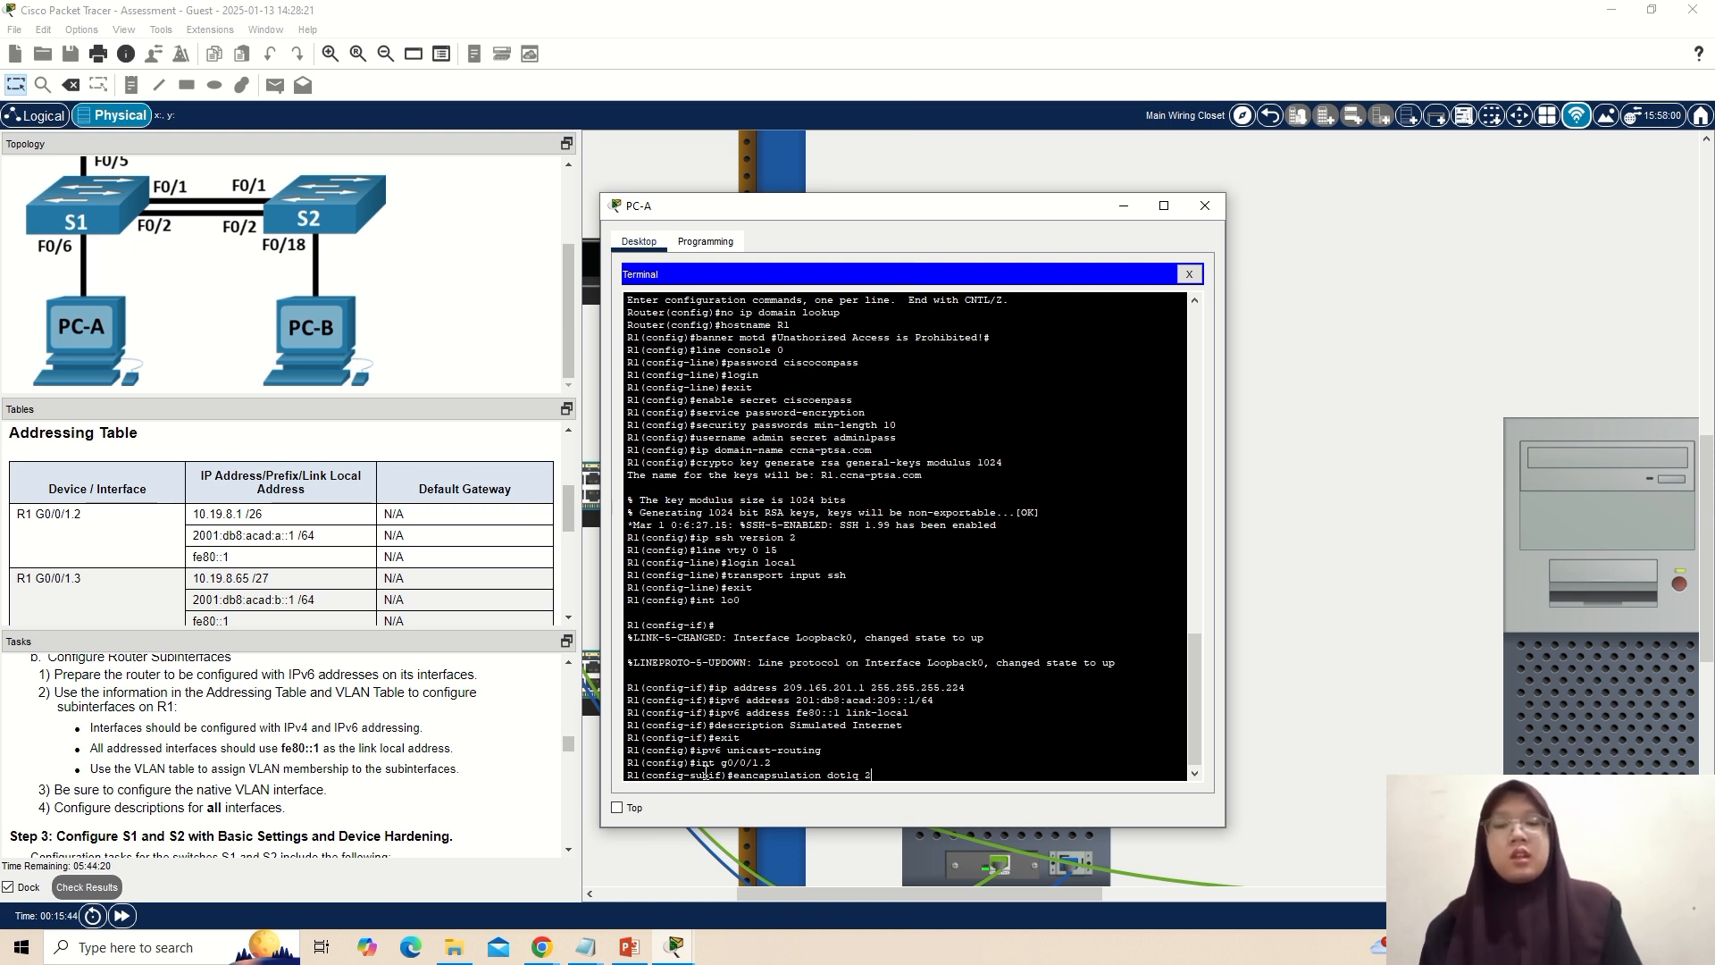
text(2)
key(Return)
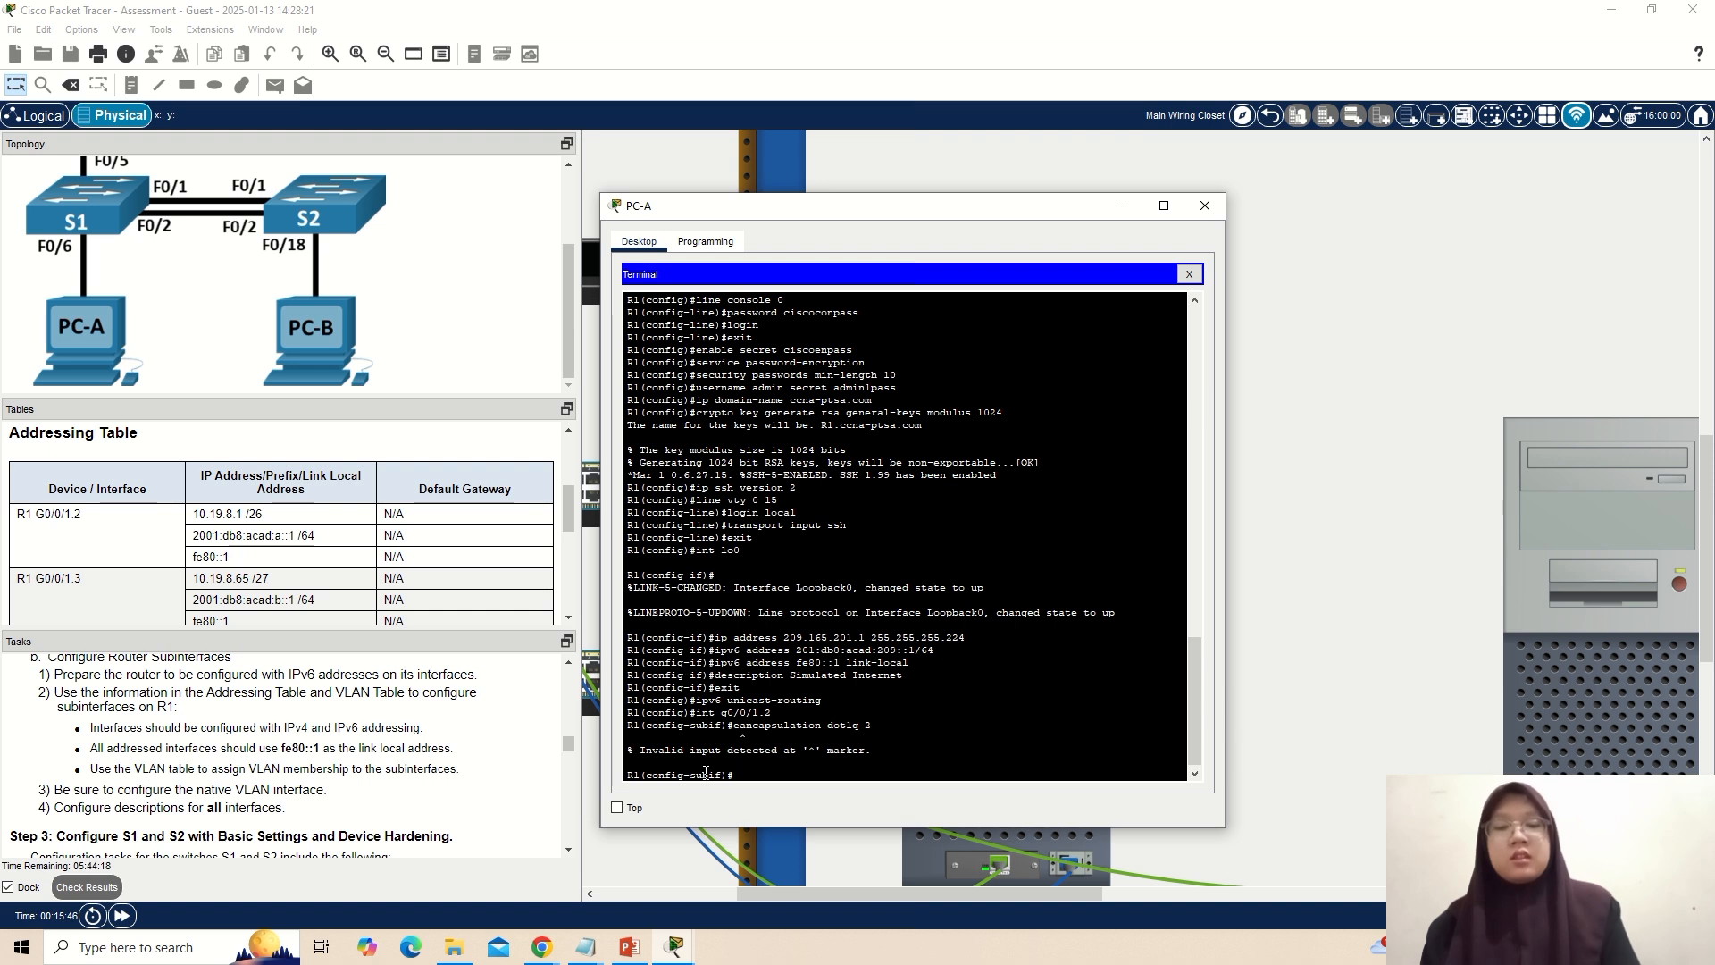
key(Up)
key(Left)
key(Left)
key(Left)
key(Left)
key(Left)
key(Left)
key(Left)
key(Left)
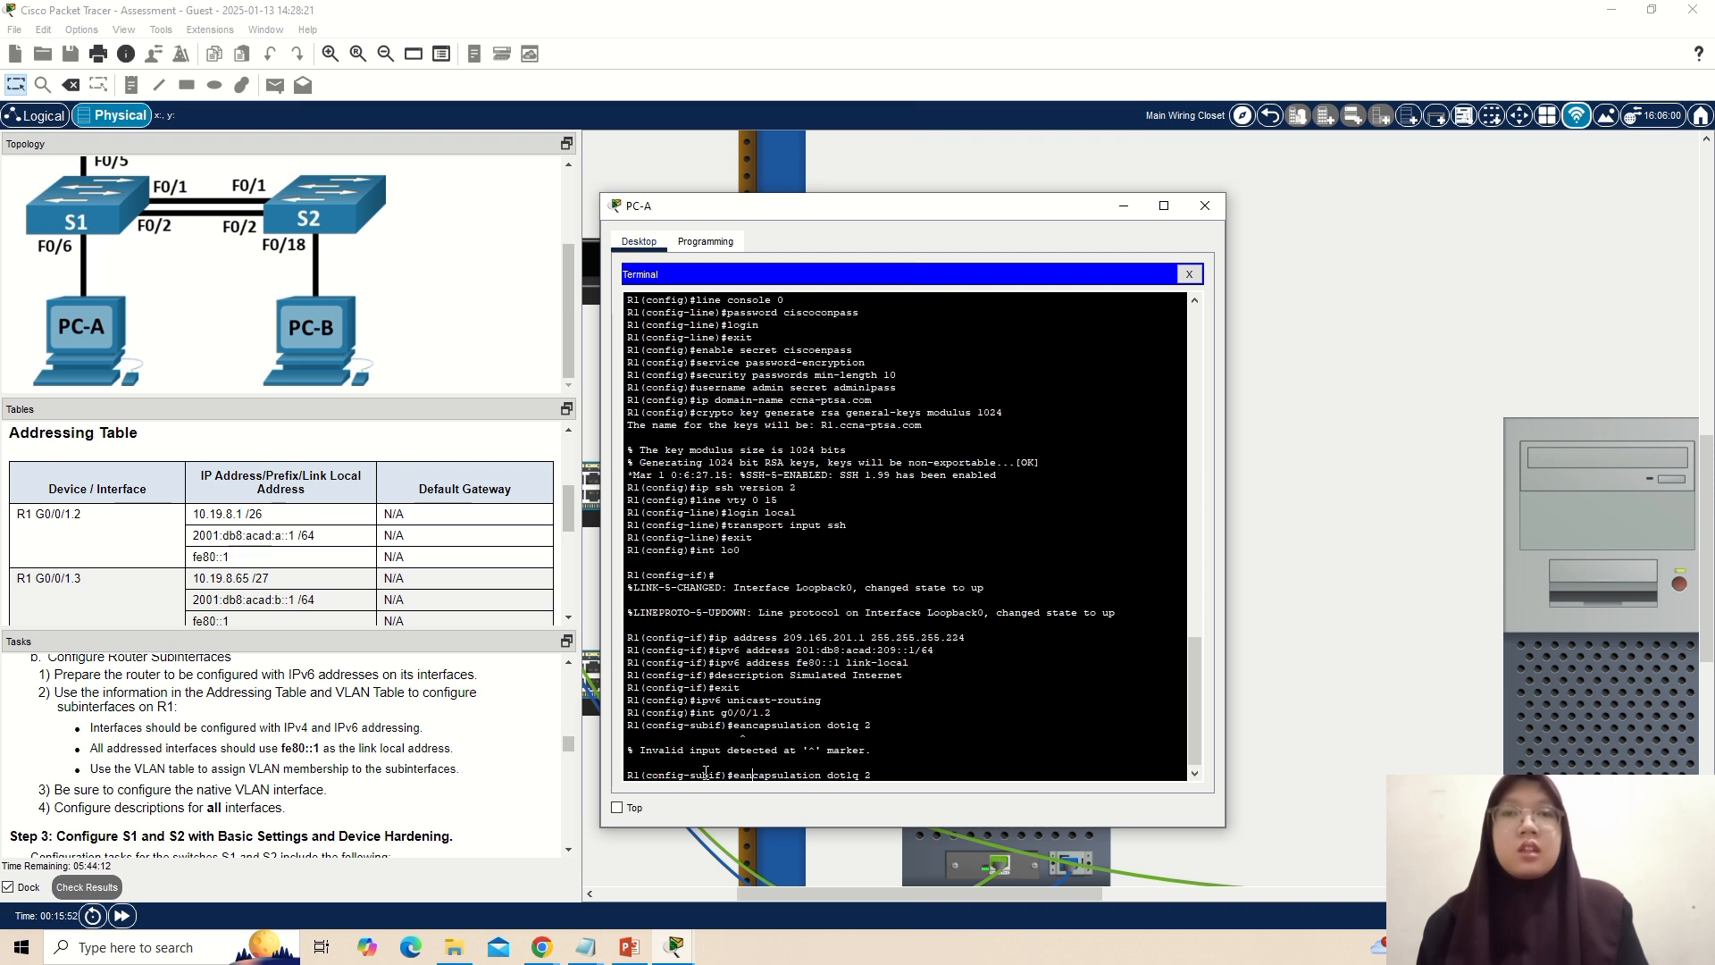
key(Left)
key(Left)
key(Left)
key(Left)
key(Left)
key(Left)
key(Left)
key(BackSpace)
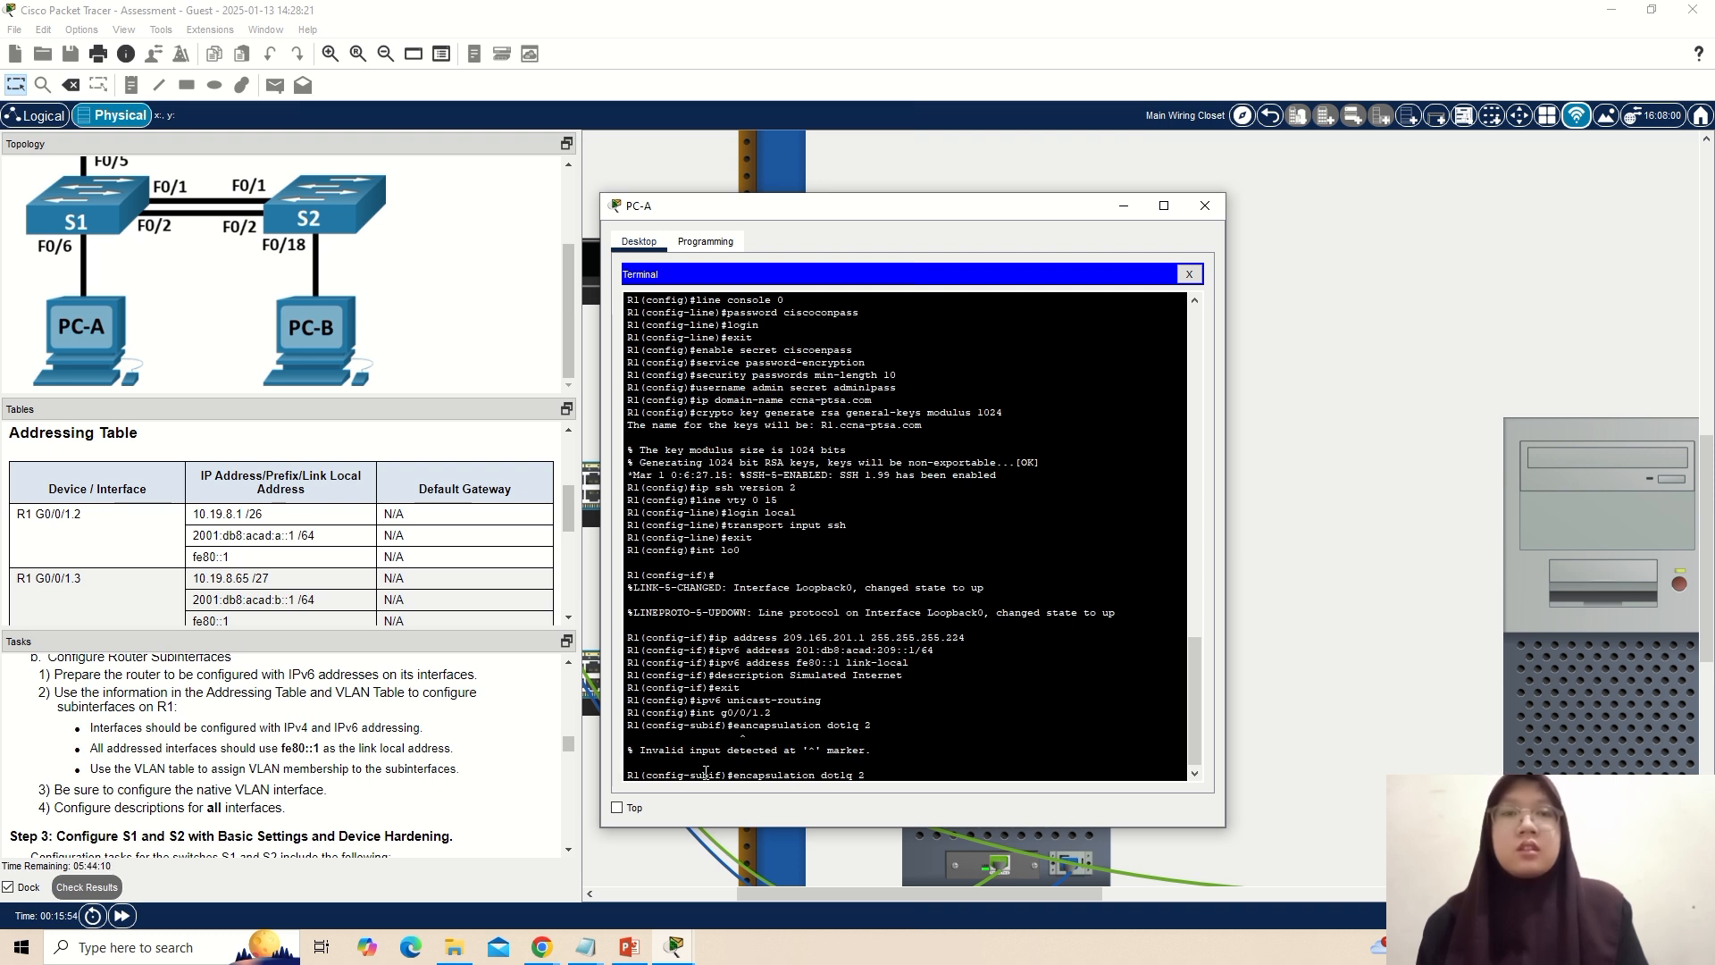
key(Return)
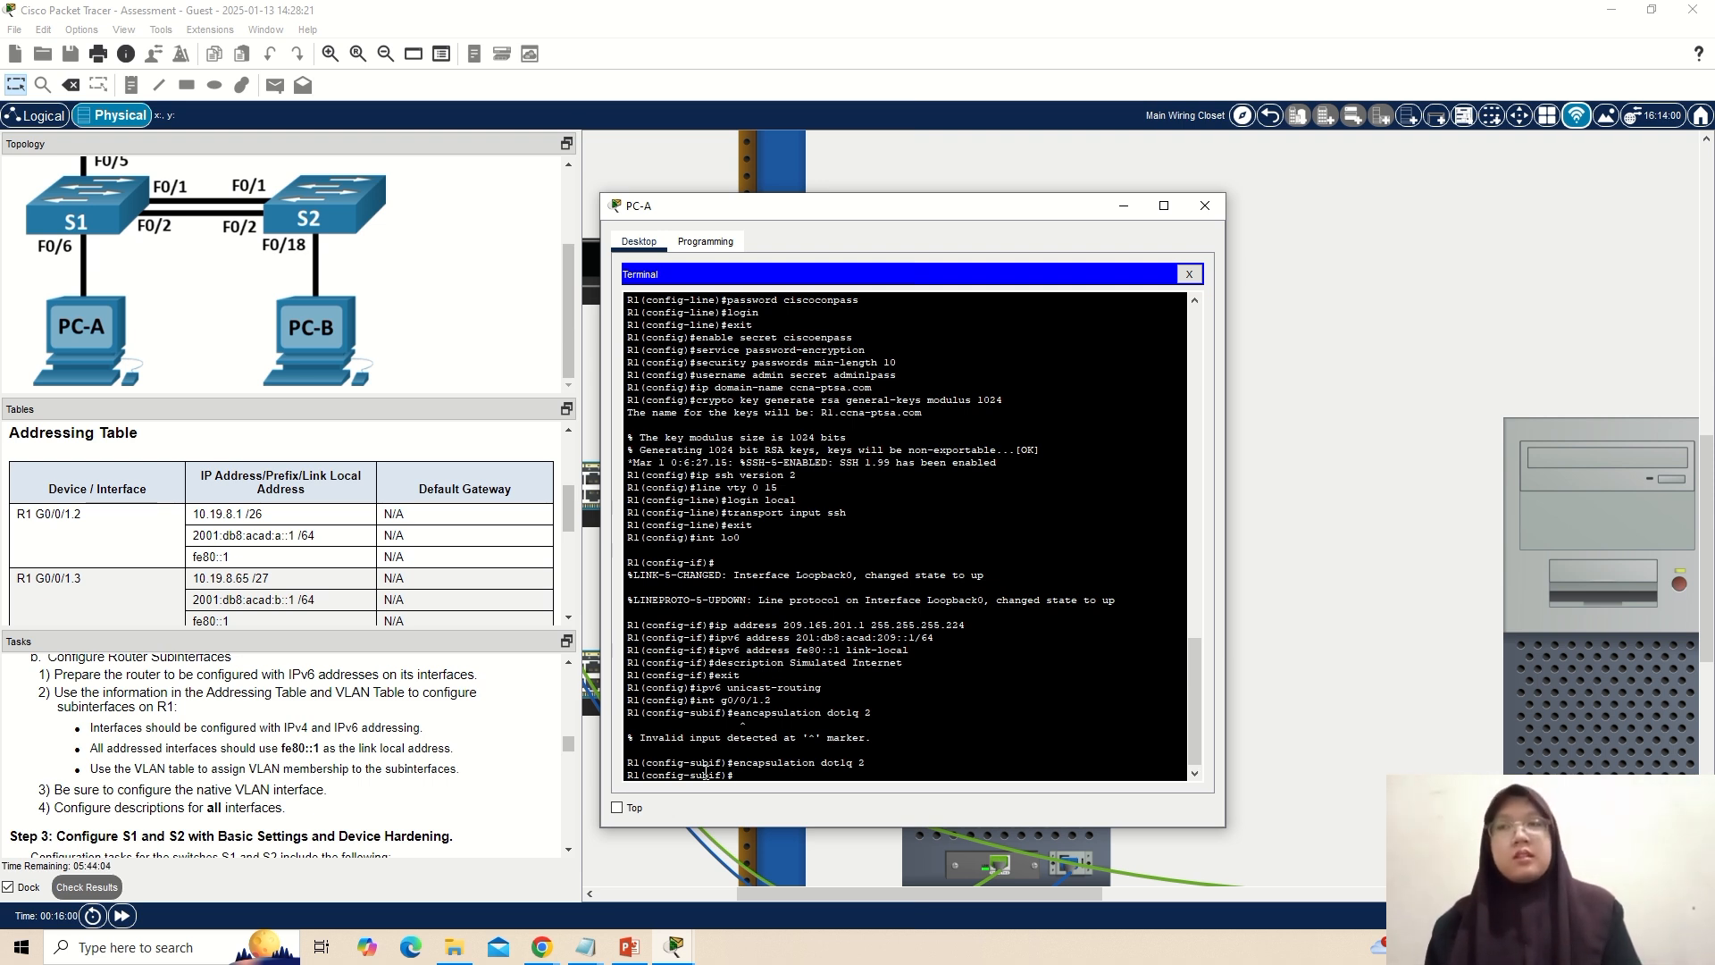
Look up the VLAN 2 name in the VLAN table and give subinterface g0/0/1.2 the description "Bikes".
text(des)
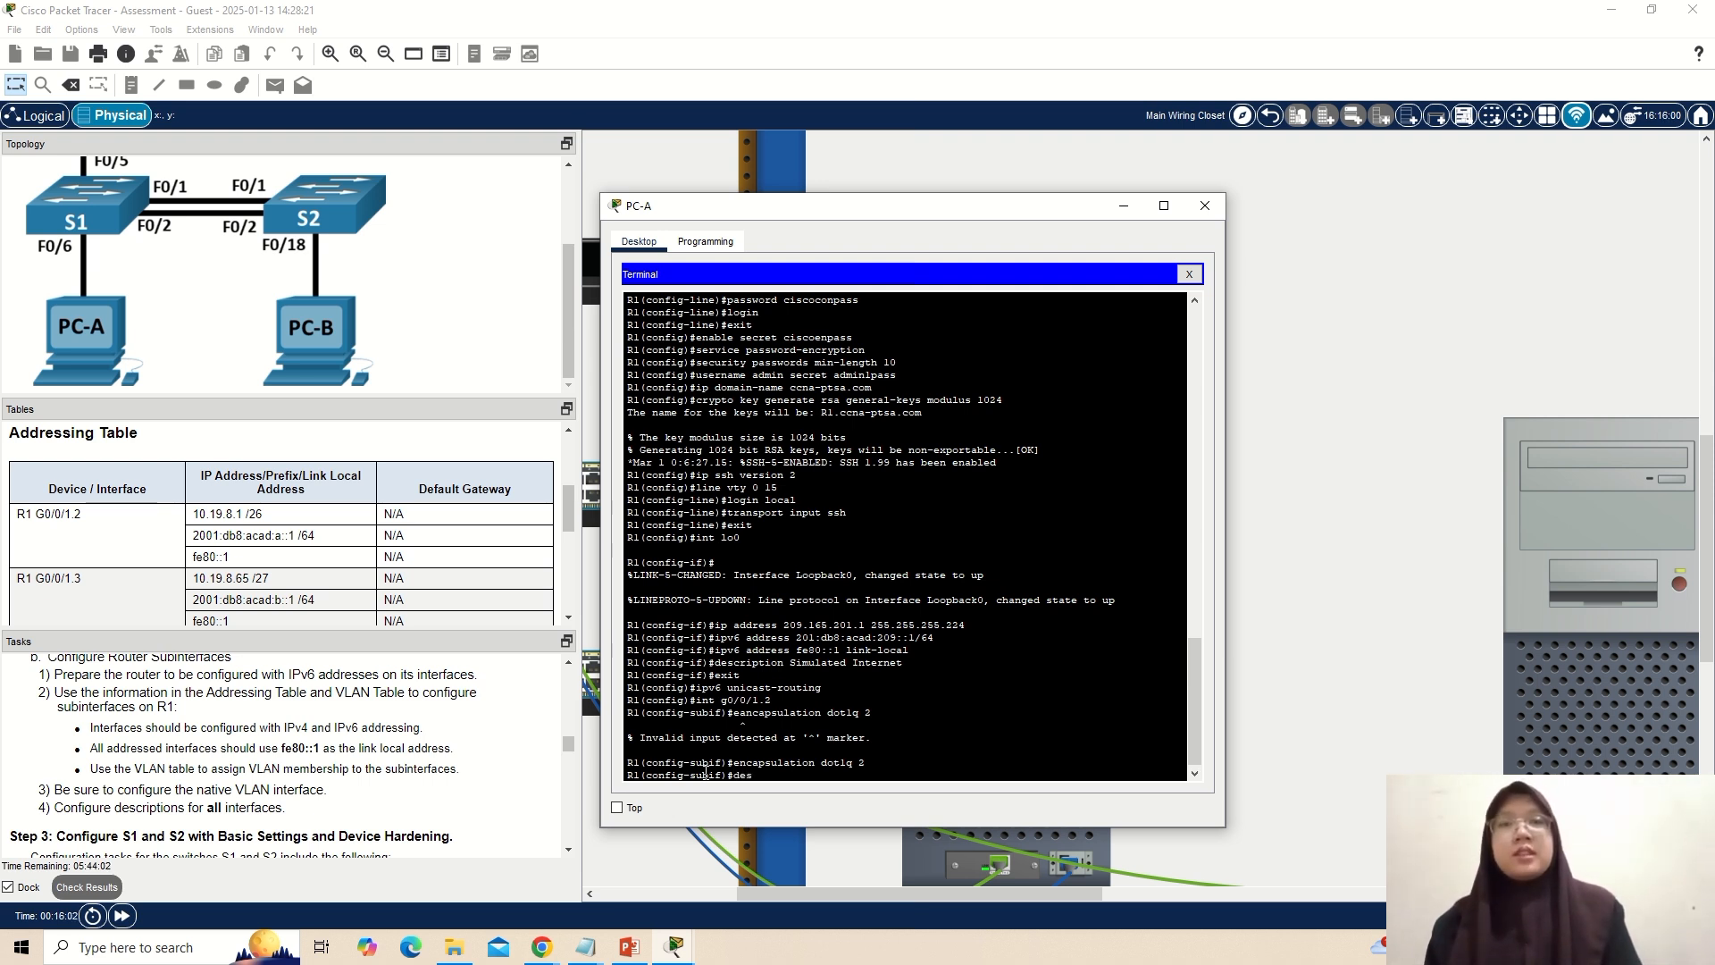
scroll(321, 527, up, 3)
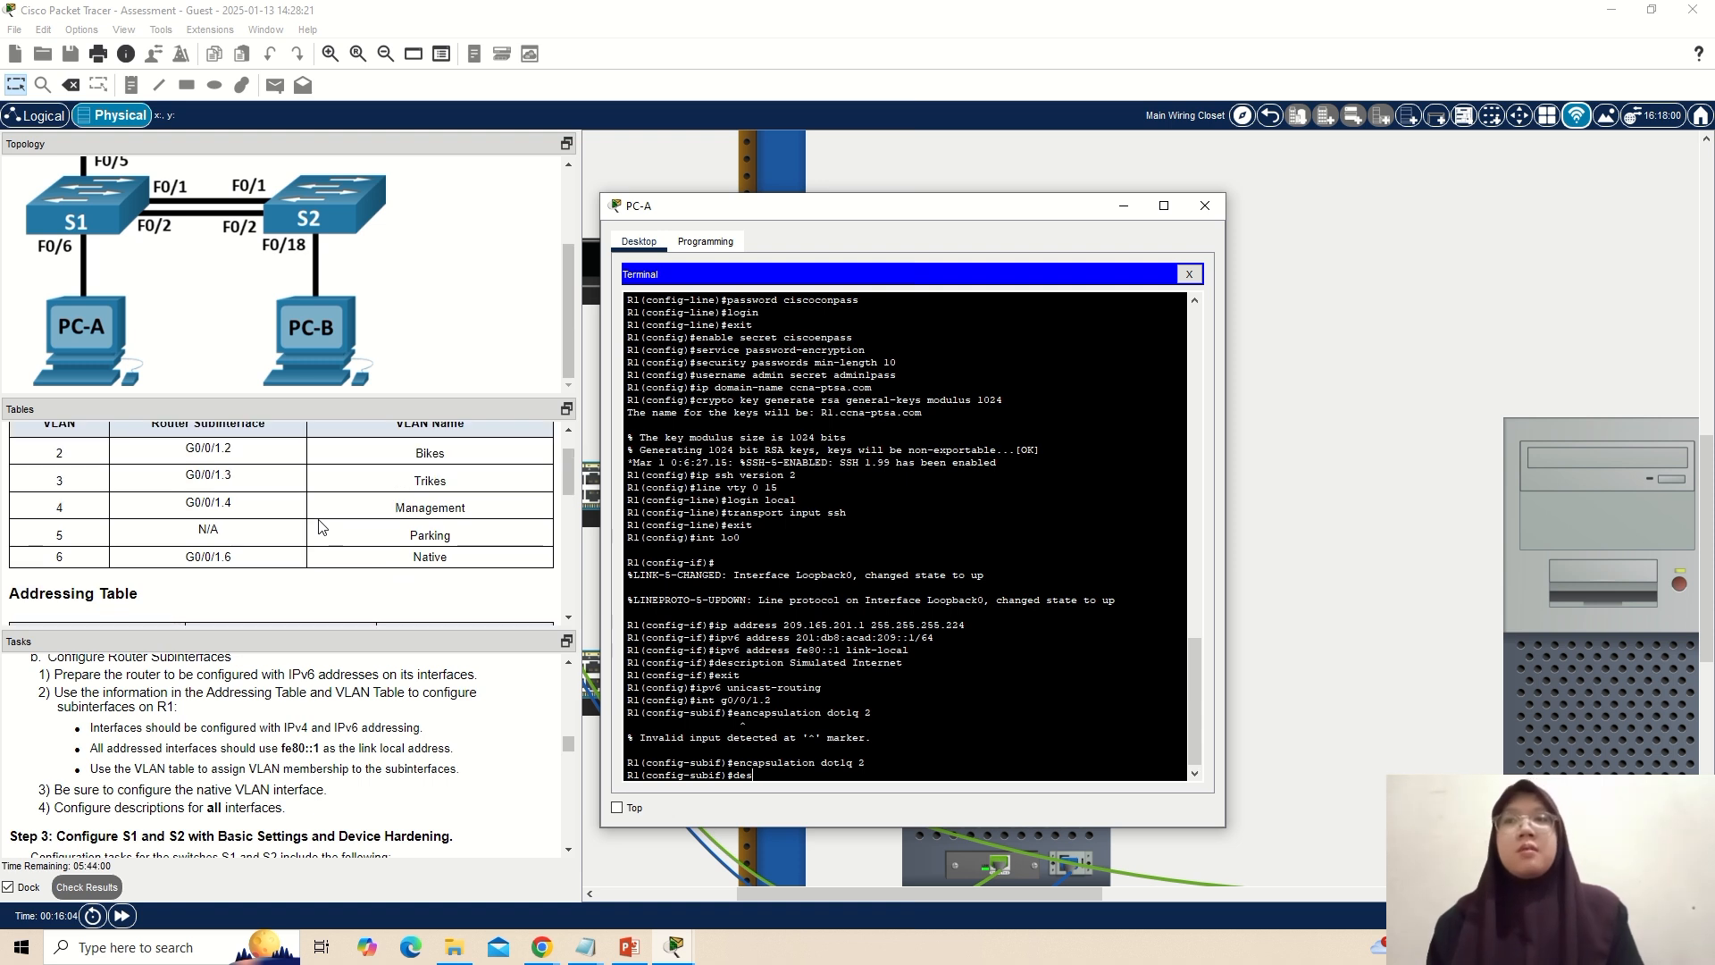
scroll(401, 488, up, 2)
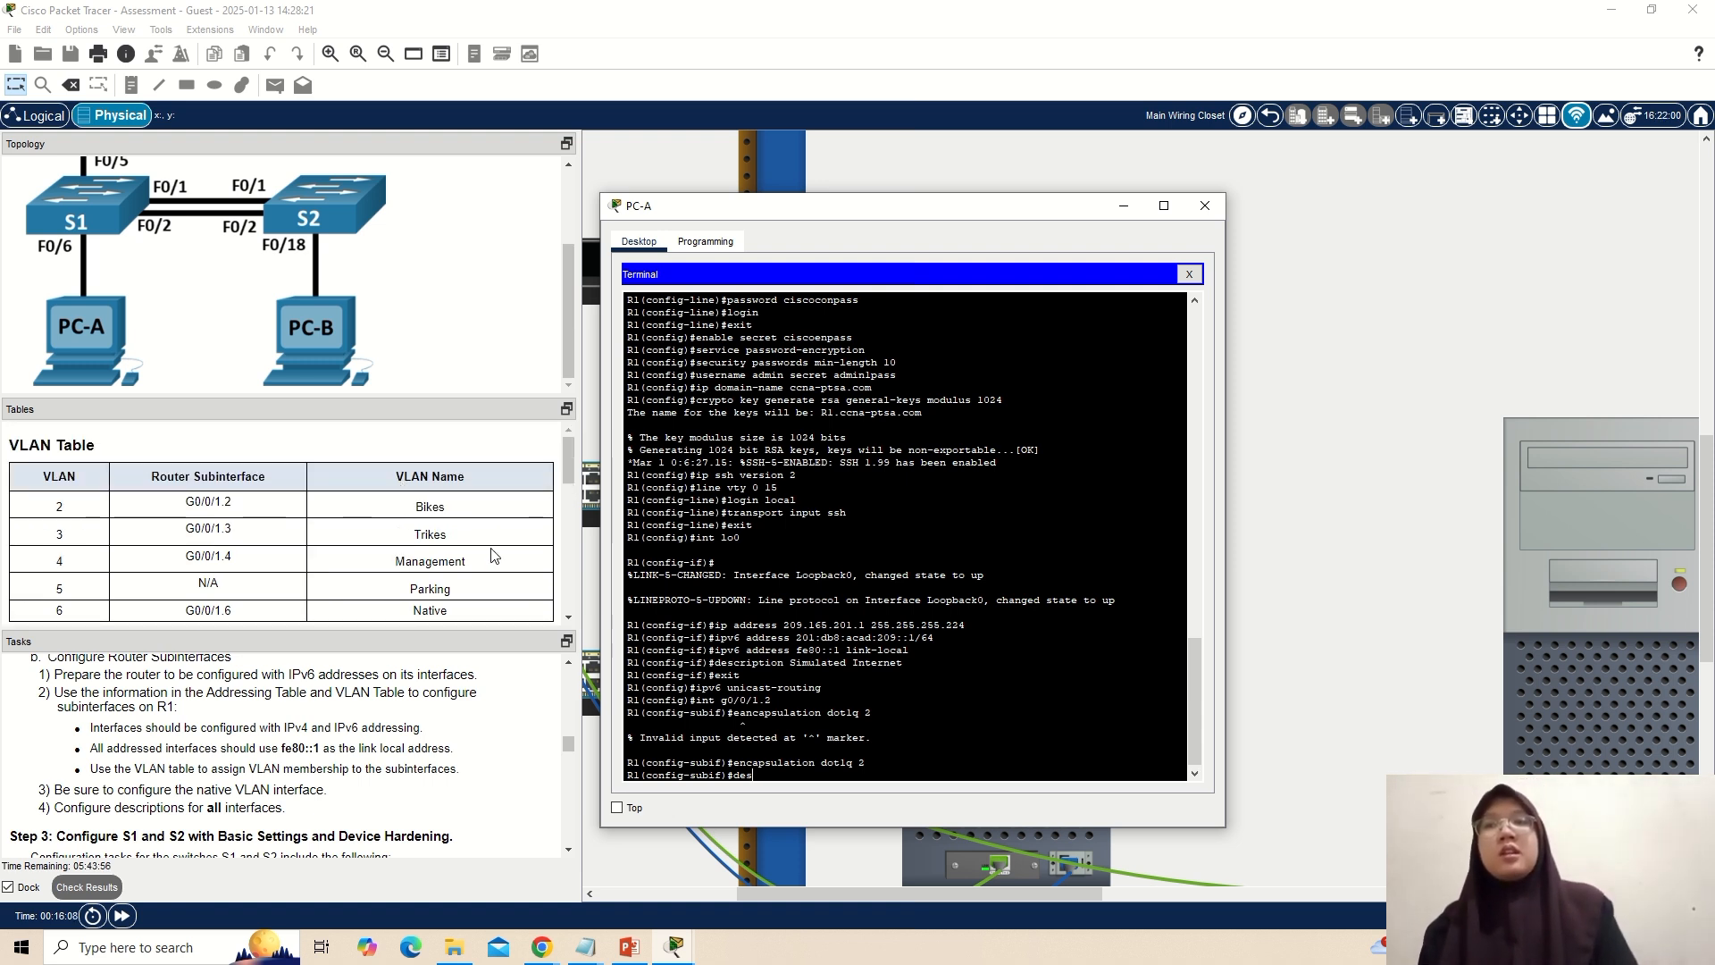
text(ription )
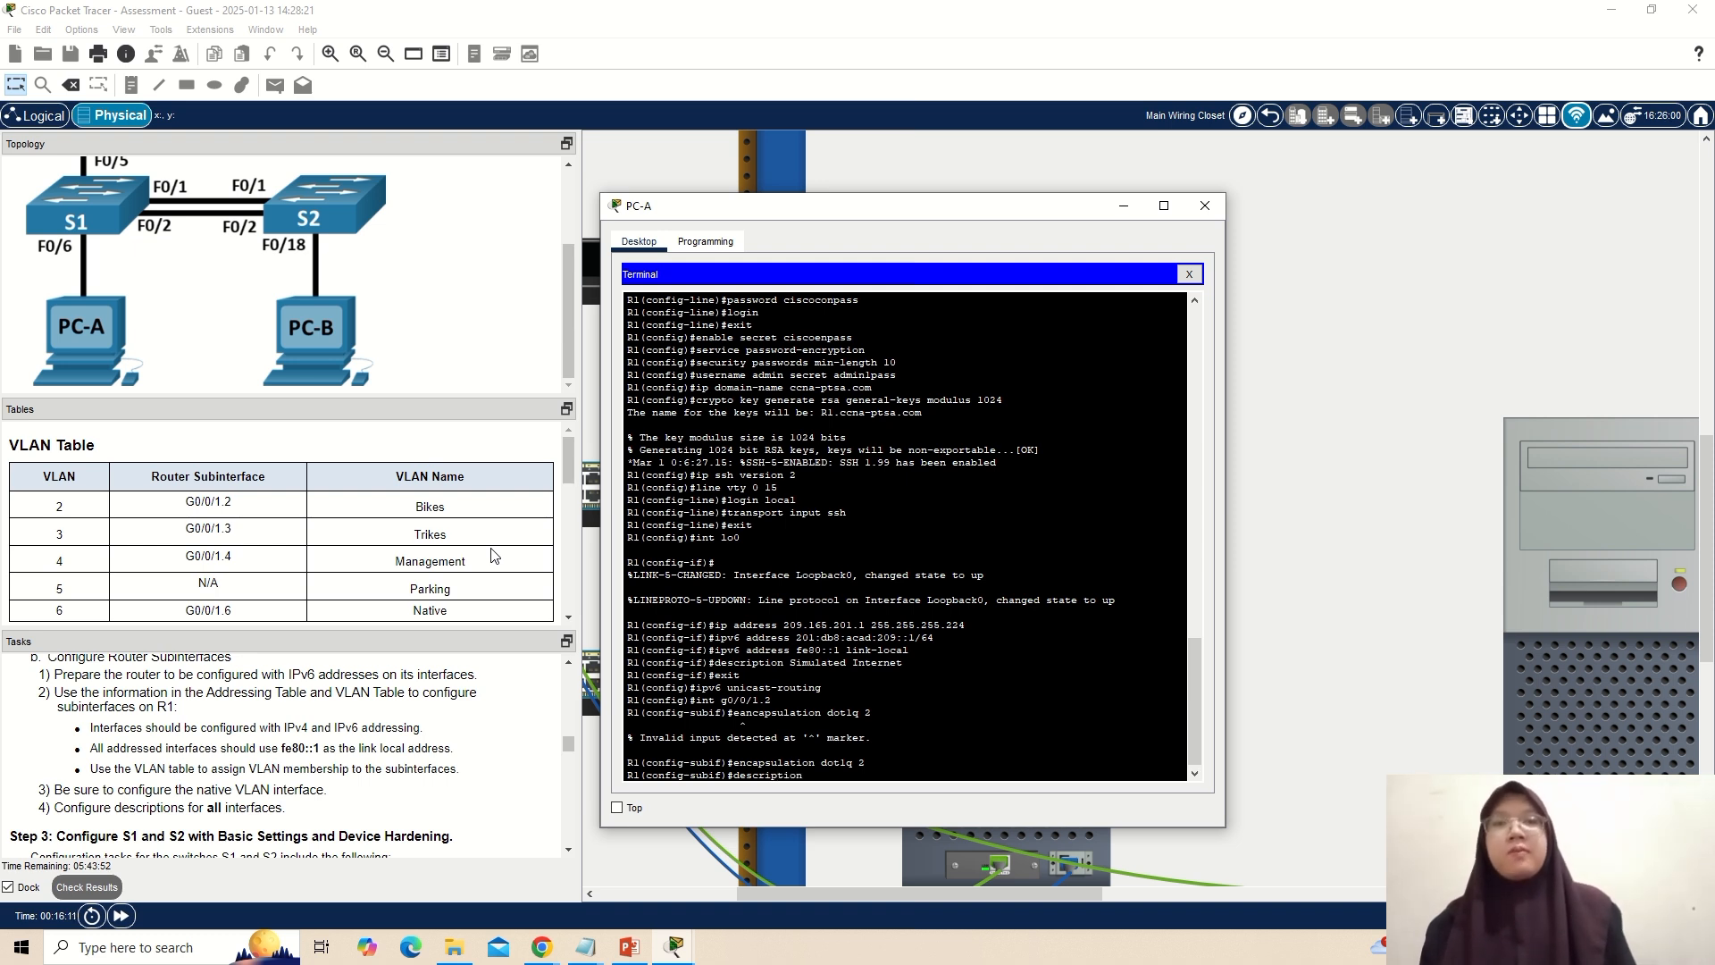
text(Bikes)
key(Return)
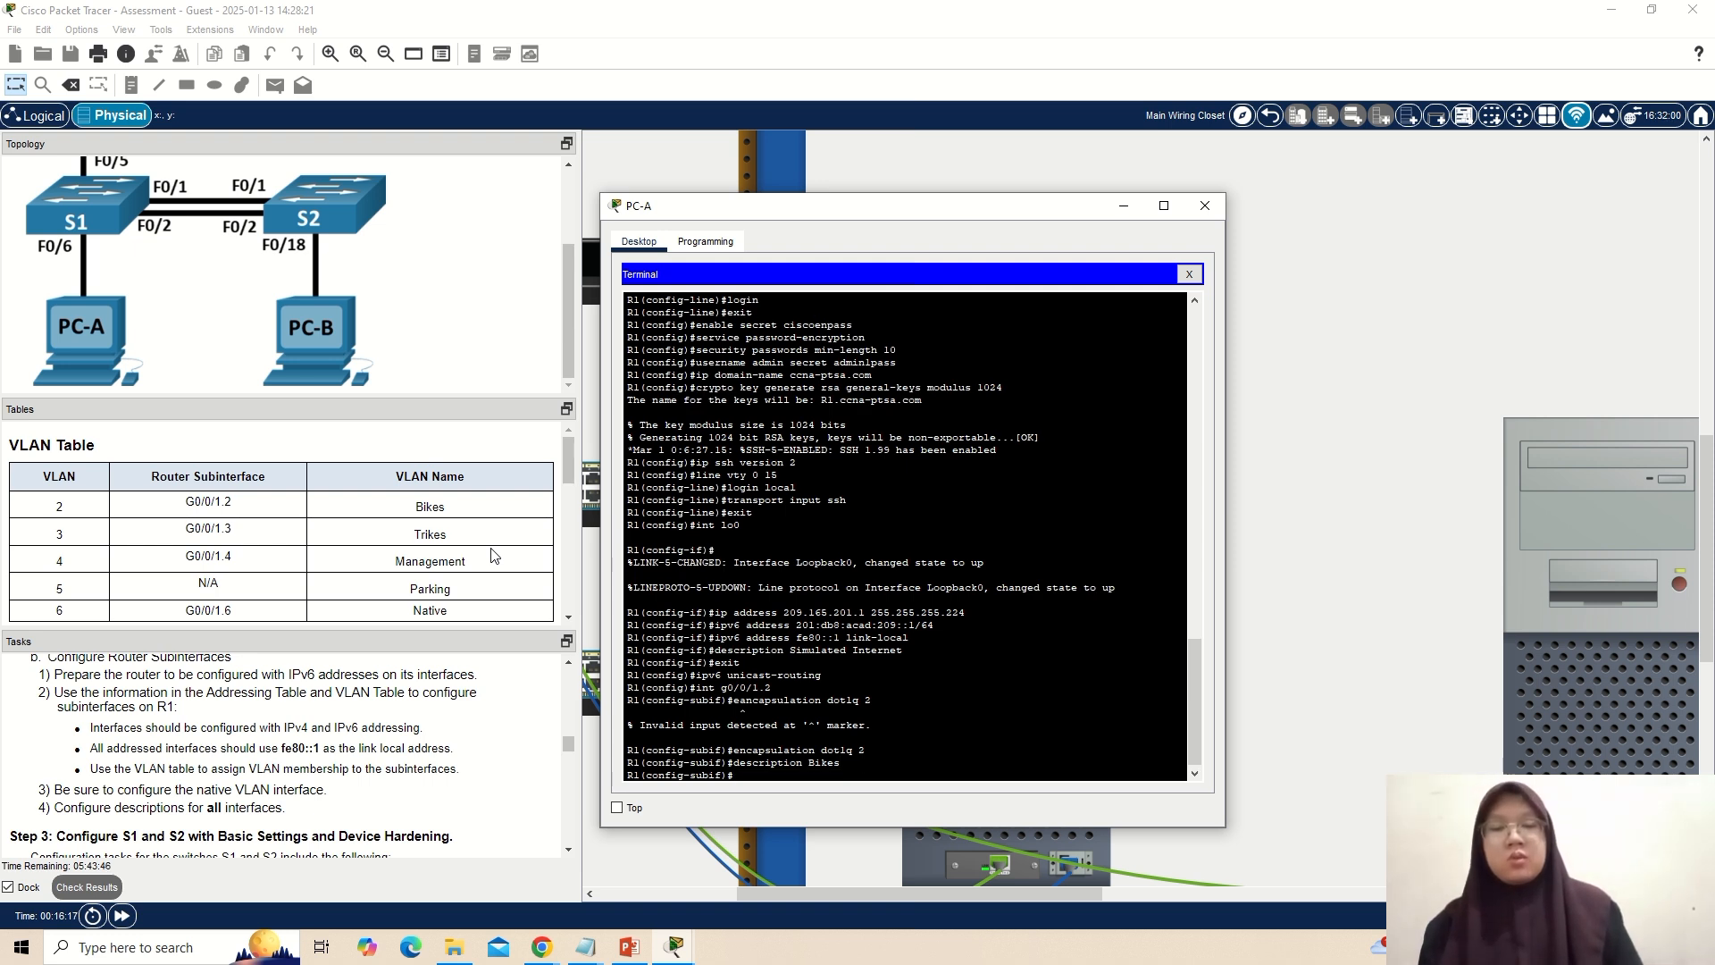
Enter the IPv4 address 10.19.8.1 from the addressing table for subinterface g0/0/1.2, starting its subnet mask with 255.255.
scroll(464, 508, down, 5)
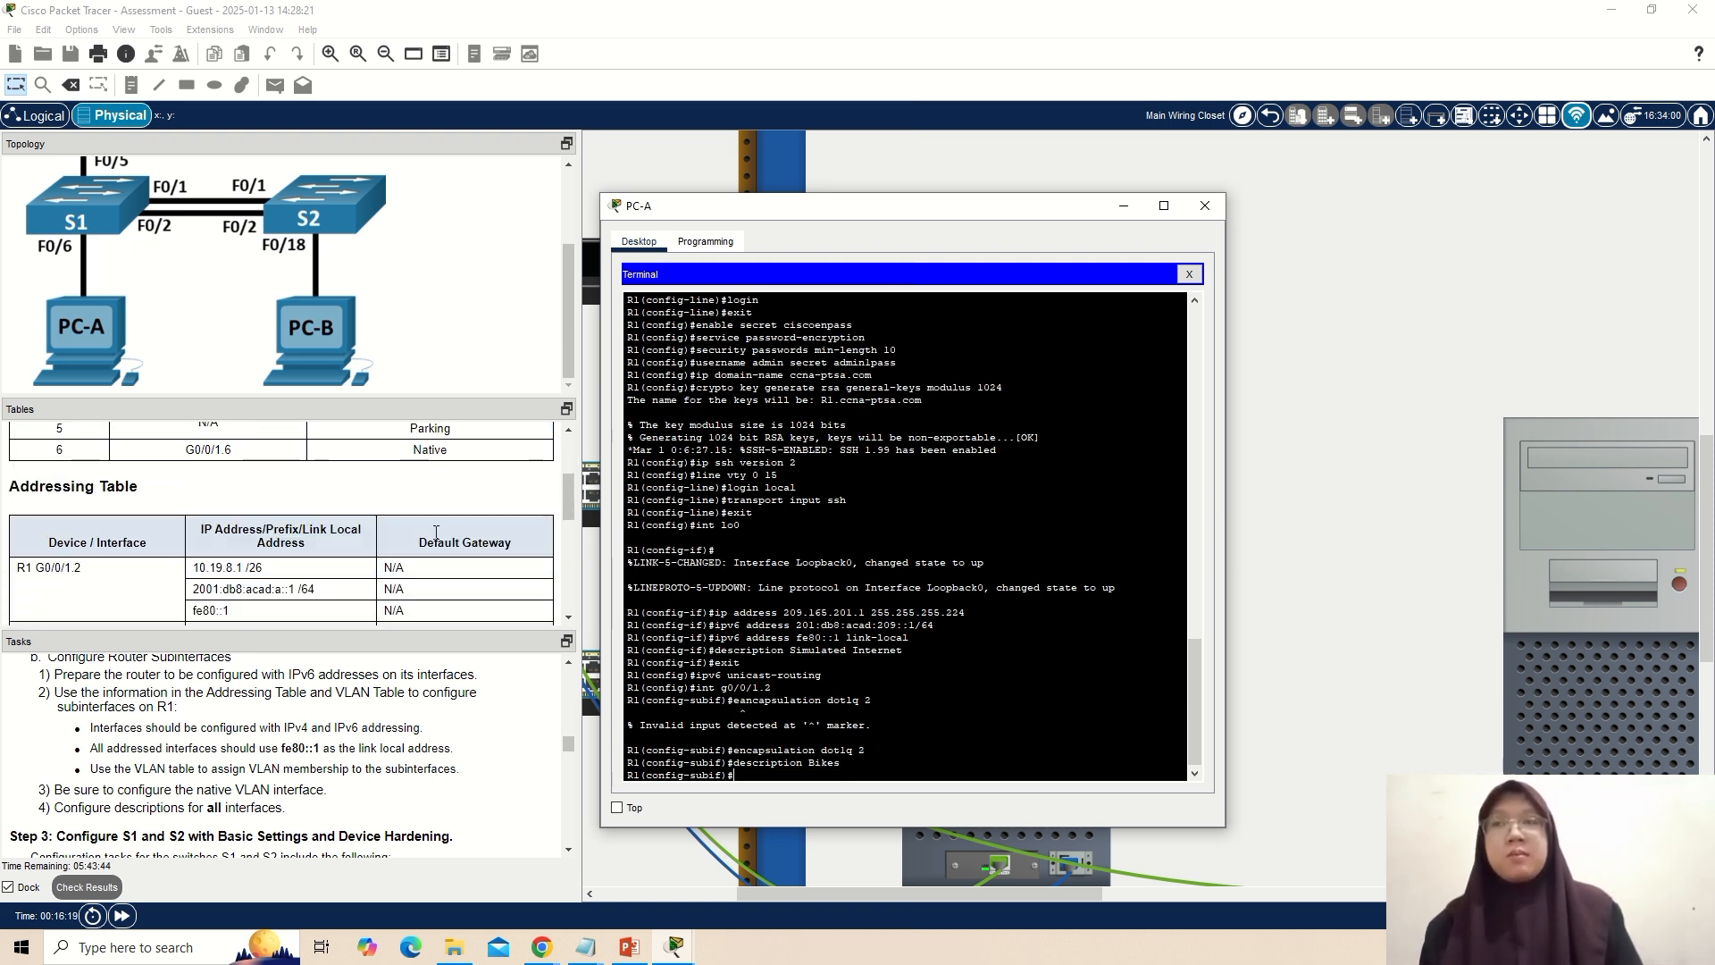
text(ip)
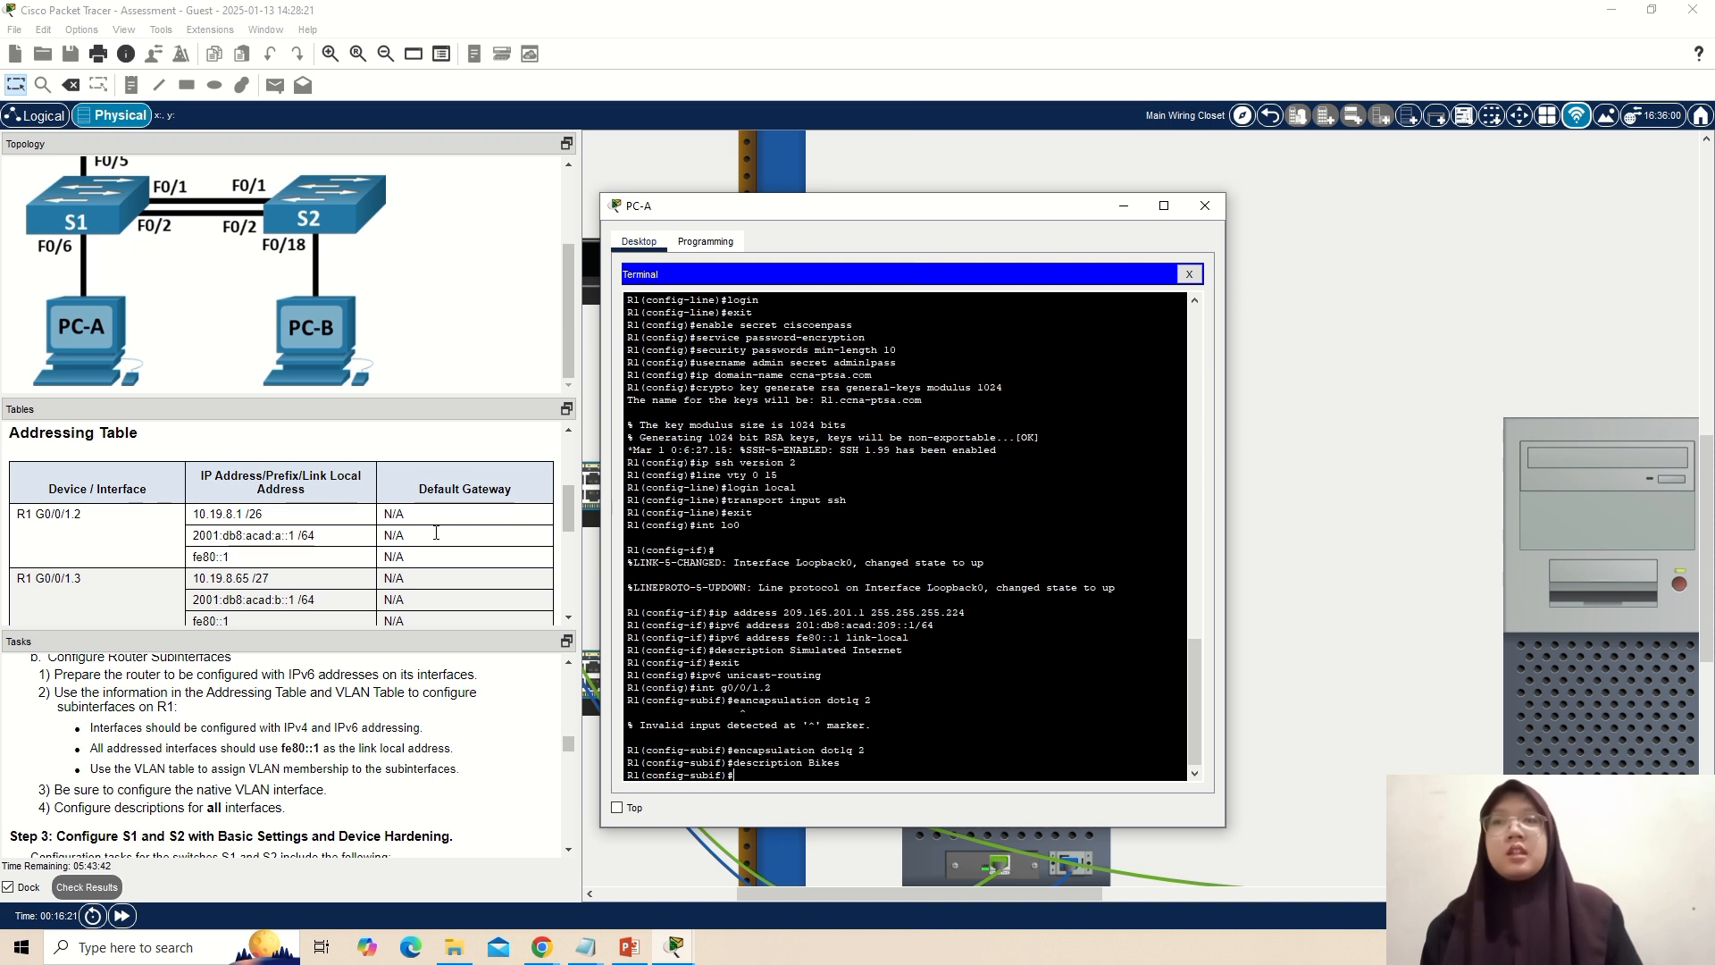
text( address)
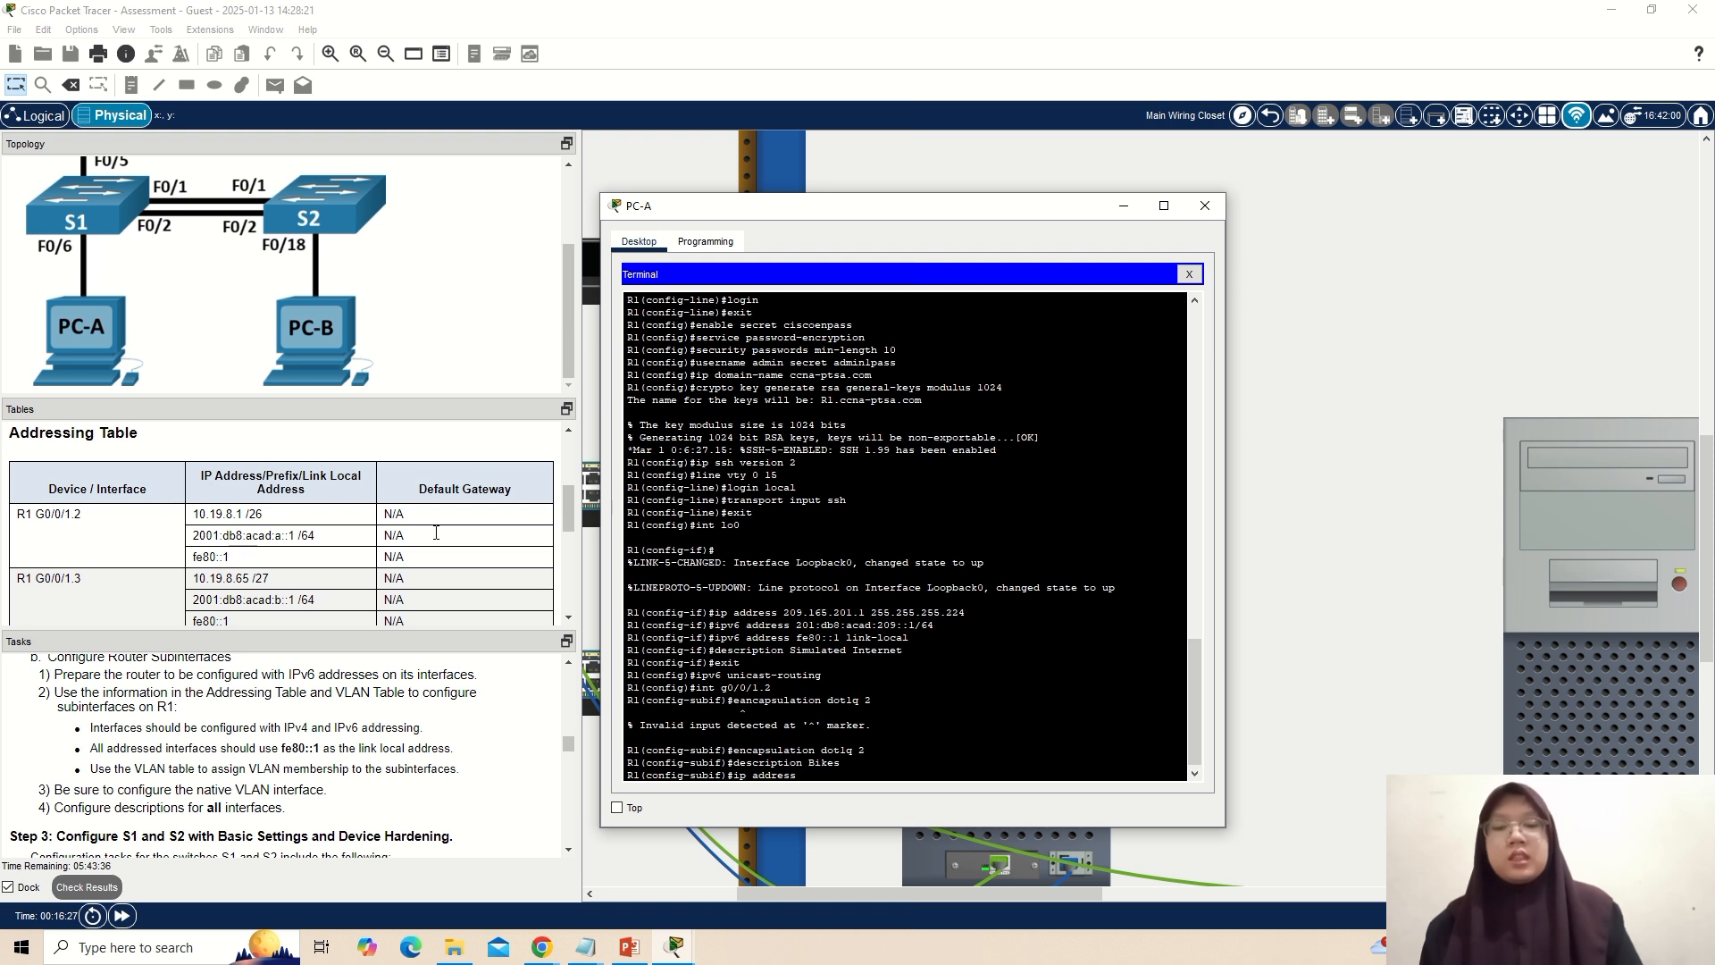
text(10.19)
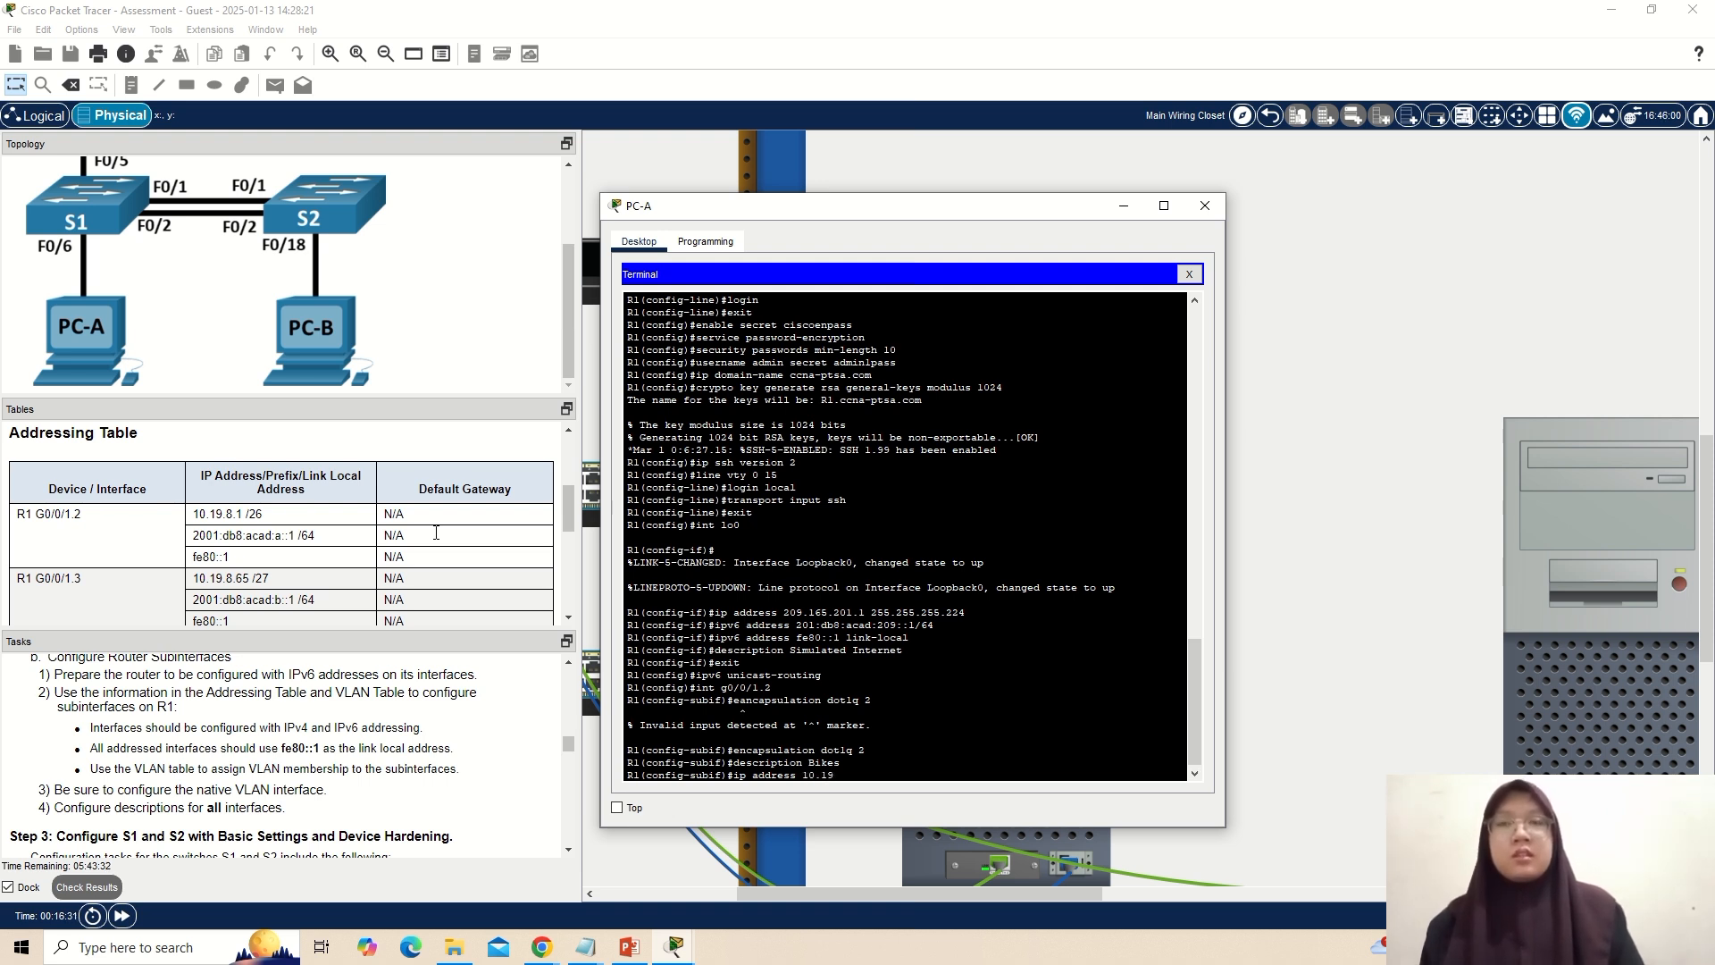
text(.8.1 )
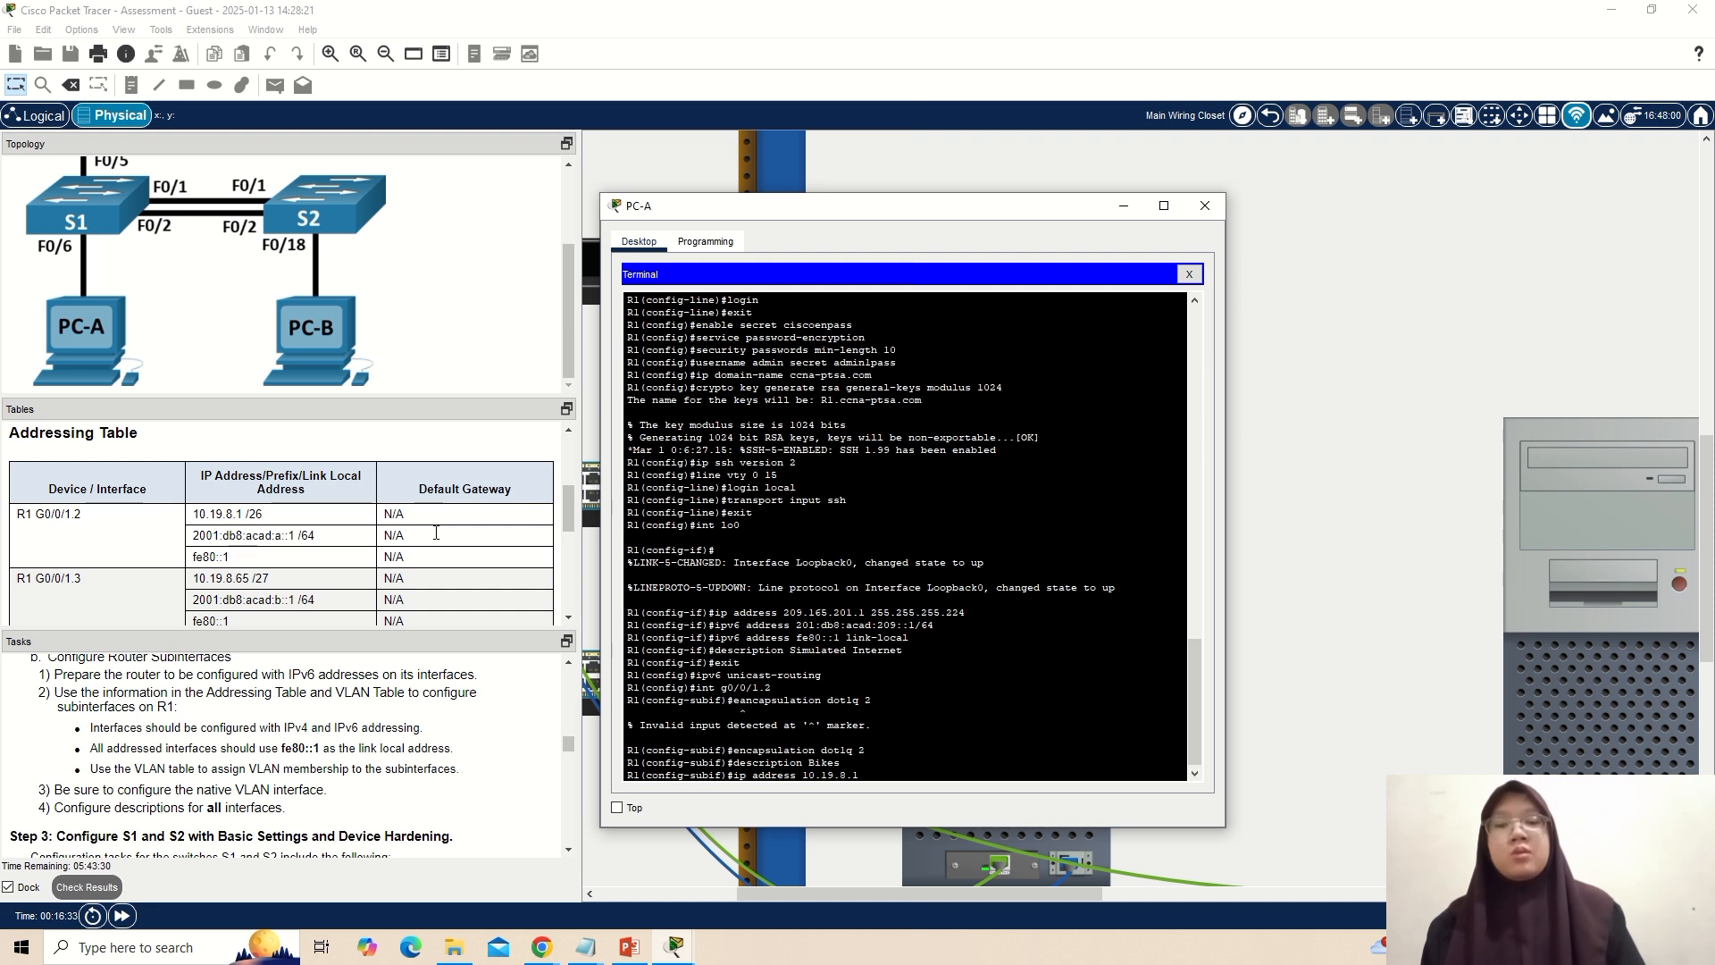
text(255.255.)
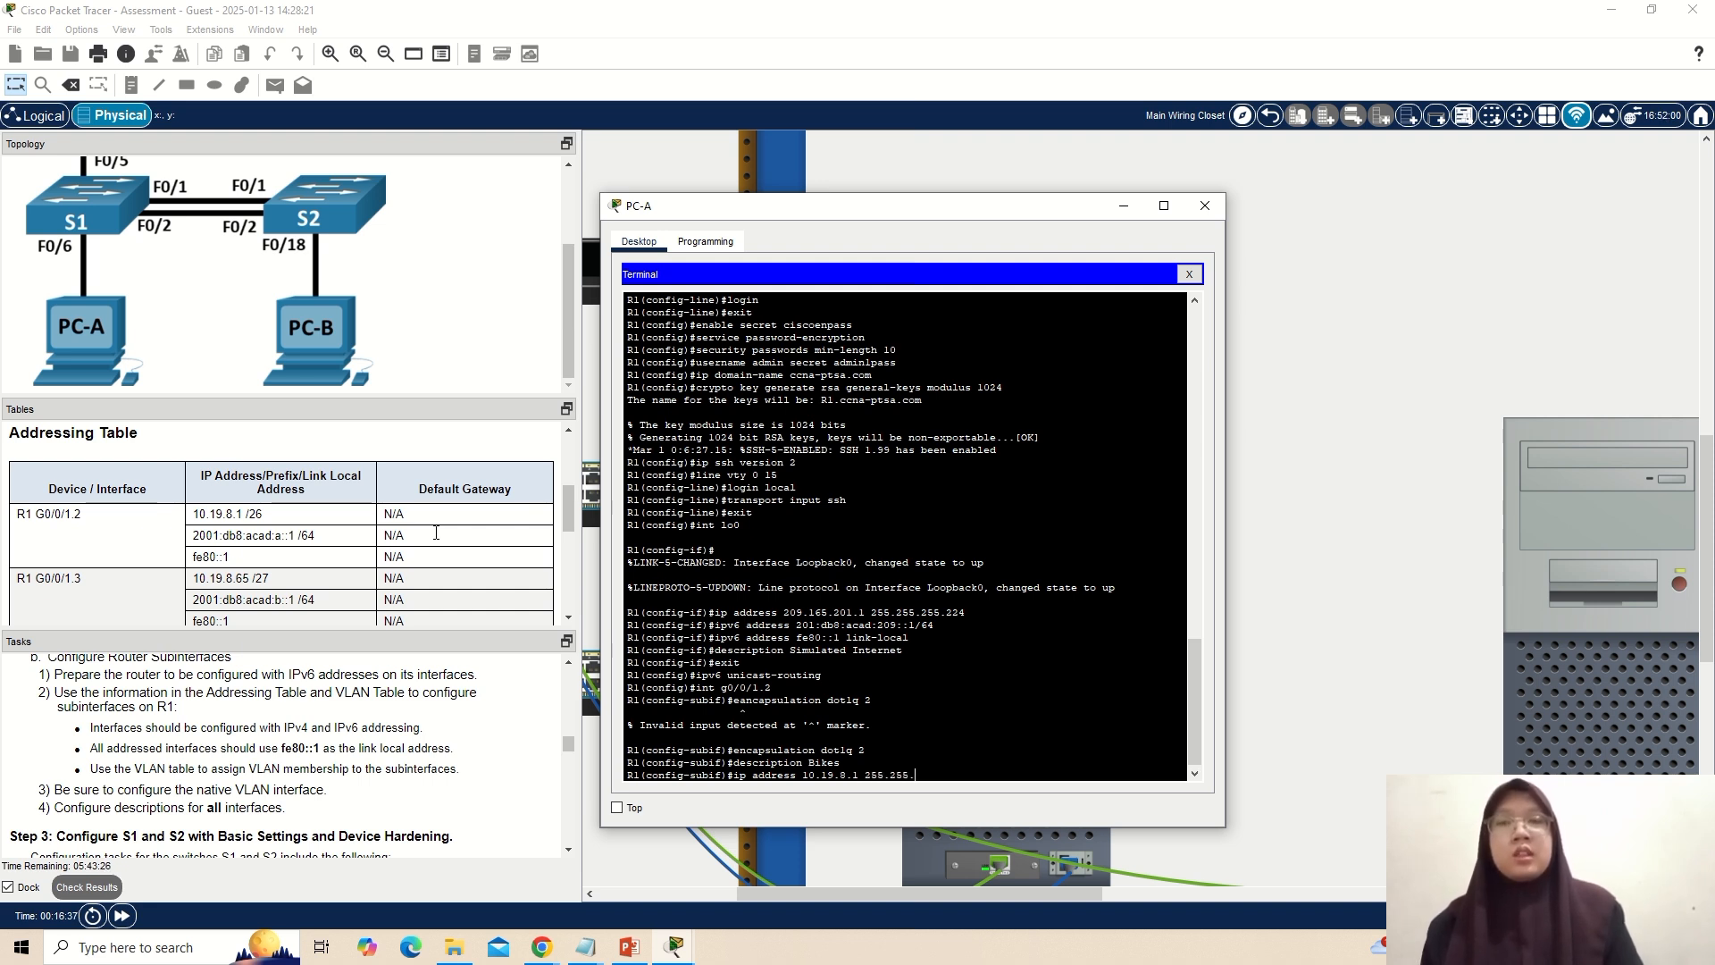